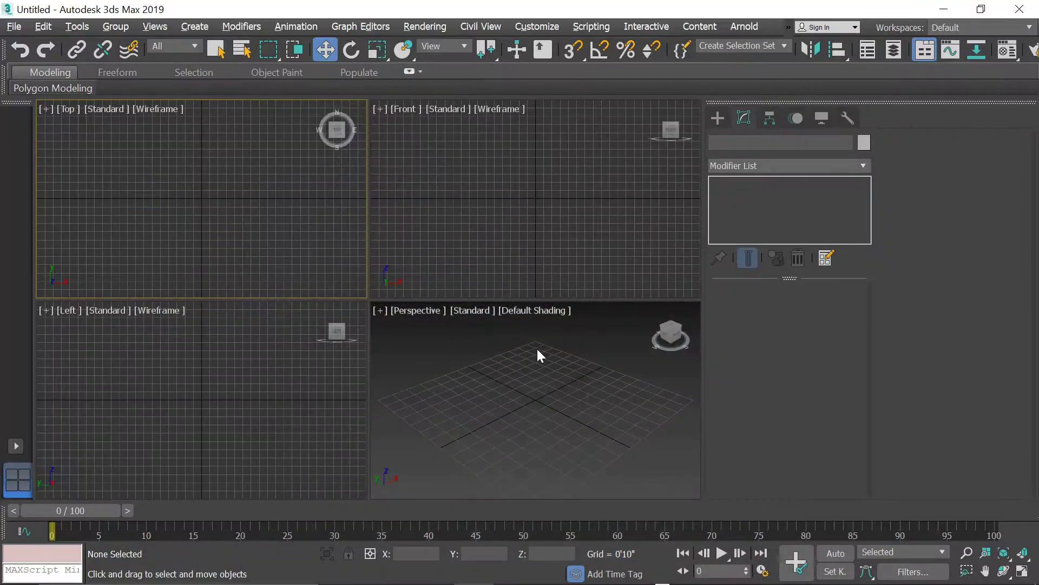
Create a box in the Top view about 11'5" long, 10'9" wide and 1'8" high.
{"action": "left_click", "coordinate": [718, 118]}
{"action": "left_click", "coordinate": [753, 213]}
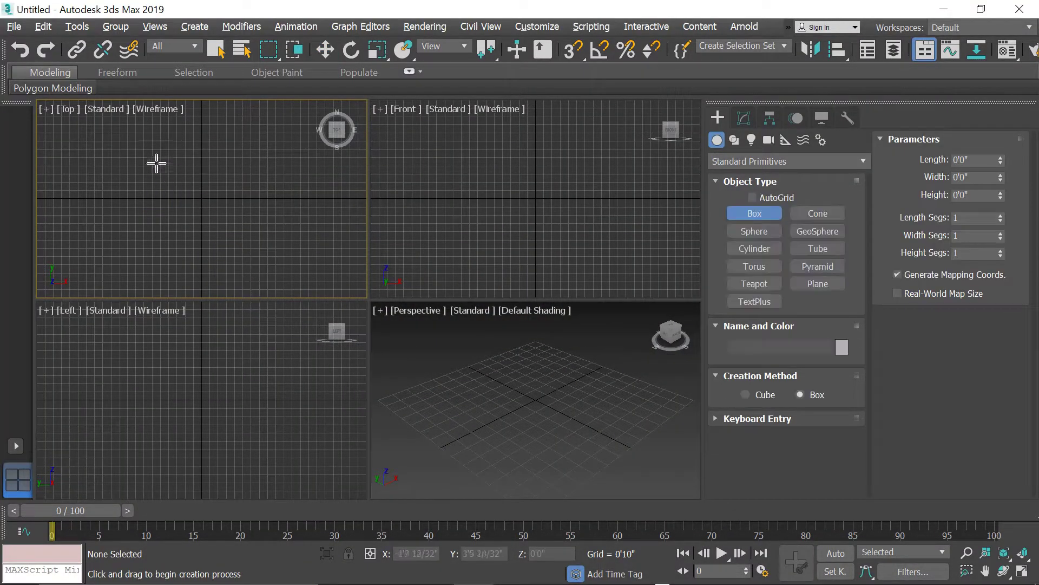
{"action": "left_click_drag", "start_coordinate": [146, 154], "coordinate": [167, 170]}
{"action": "left_click_drag", "start_coordinate": [224, 217], "coordinate": [253, 269]}
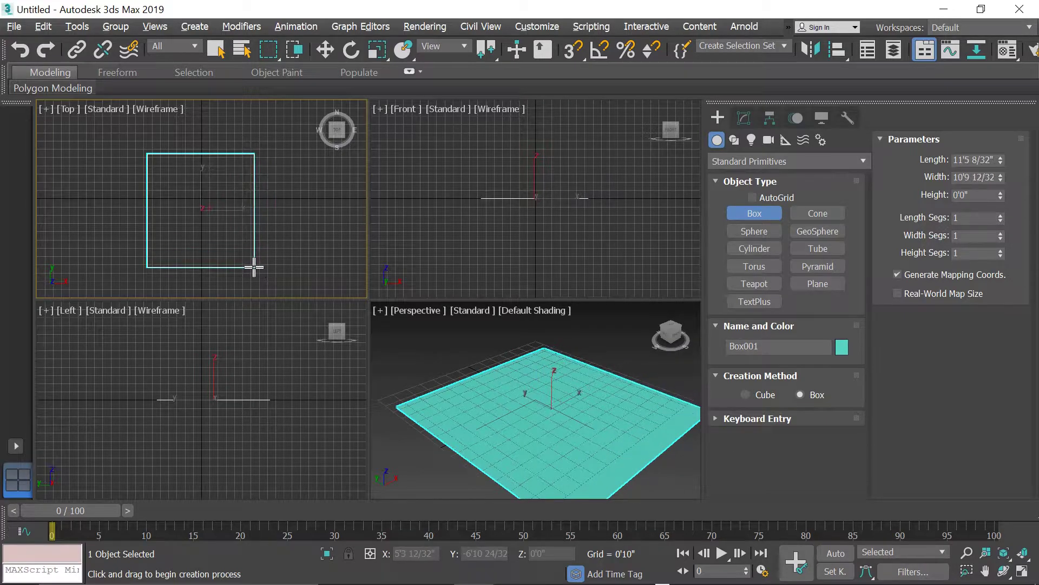
{"action": "left_click", "coordinate": [242, 232]}
{"action": "key", "text": "w"}
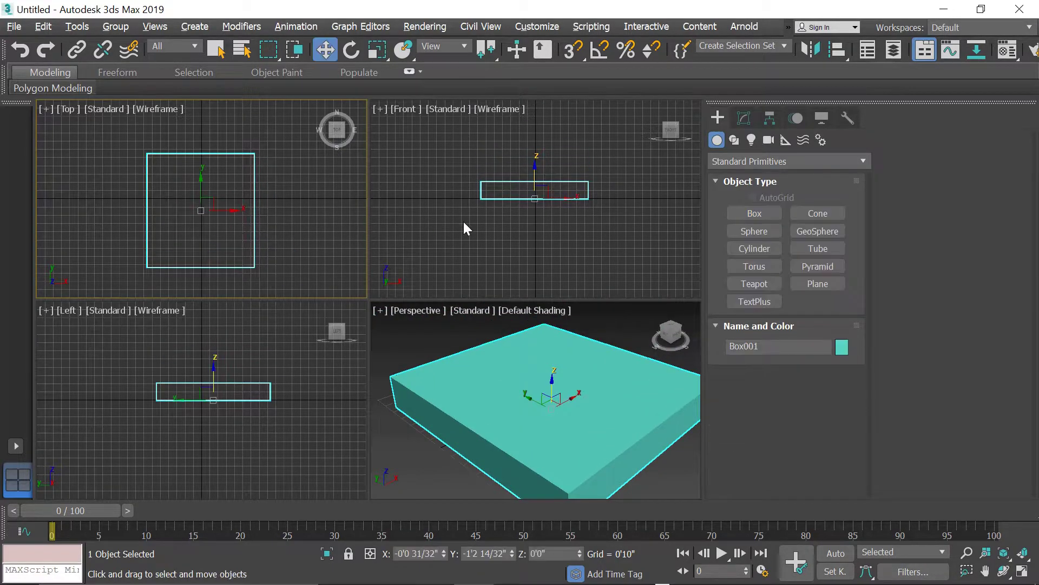
Set the box's length to 6', width to 5' and height to 12".
{"action": "left_click", "coordinate": [743, 120]}
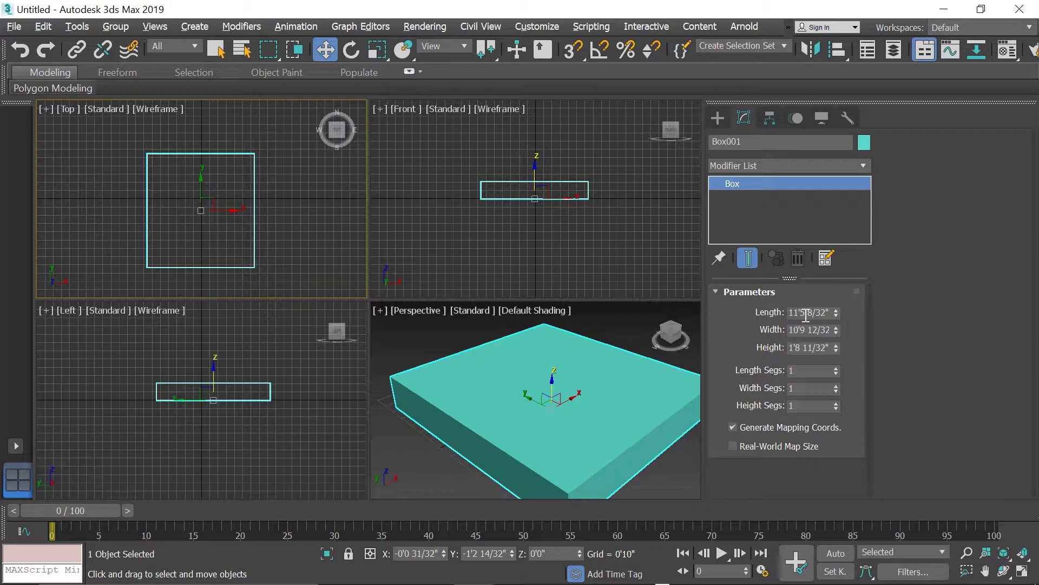
{"action": "left_click_drag", "start_coordinate": [834, 319], "coordinate": [838, 301]}
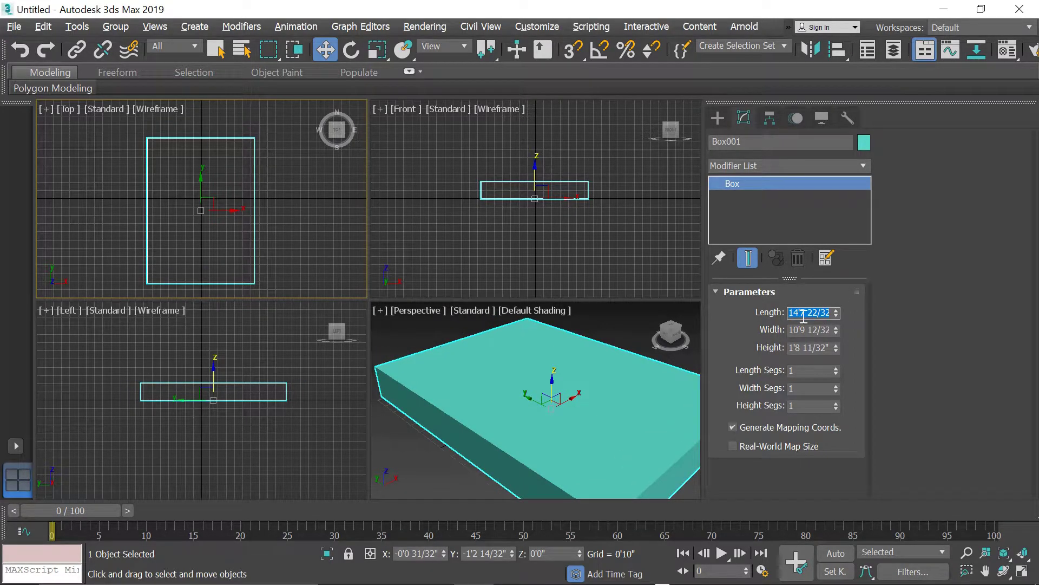
{"action": "type", "text": "6"}
{"action": "left_click", "coordinate": [807, 328]}
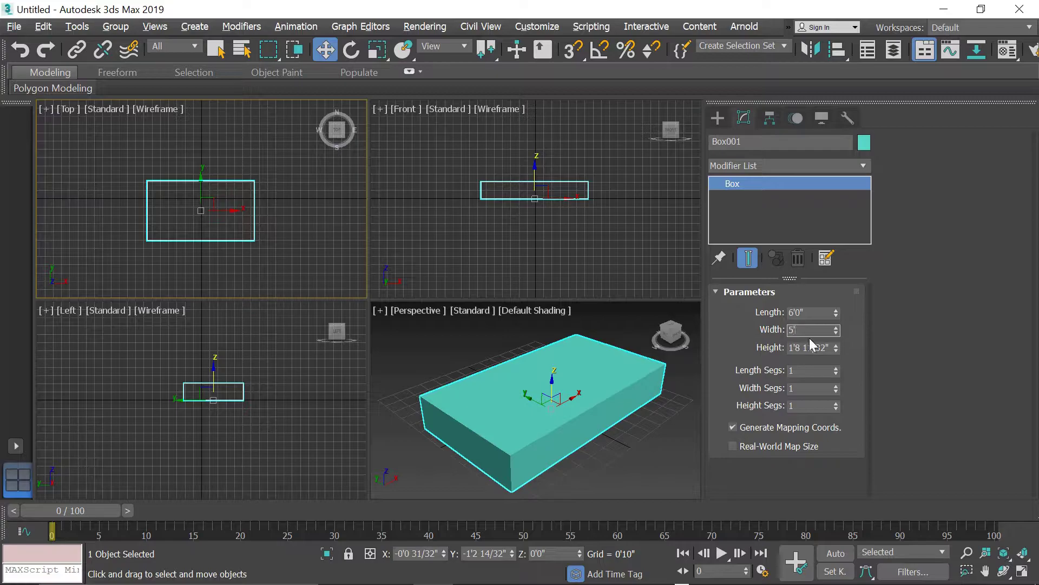
{"action": "left_click", "coordinate": [811, 346]}
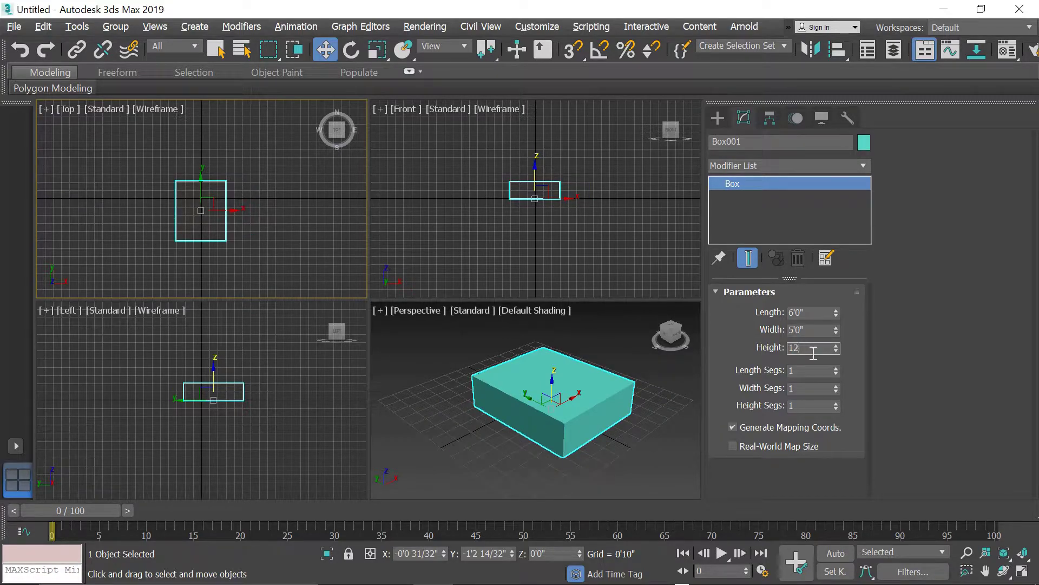
{"action": "type", "text": "12"}
{"action": "key", "text": "Return"}
Fit the box in all four views and enlarge the Perspective view to inspect it.
{"action": "middle_click_drag", "start_coordinate": [573, 424], "coordinate": [562, 401]}
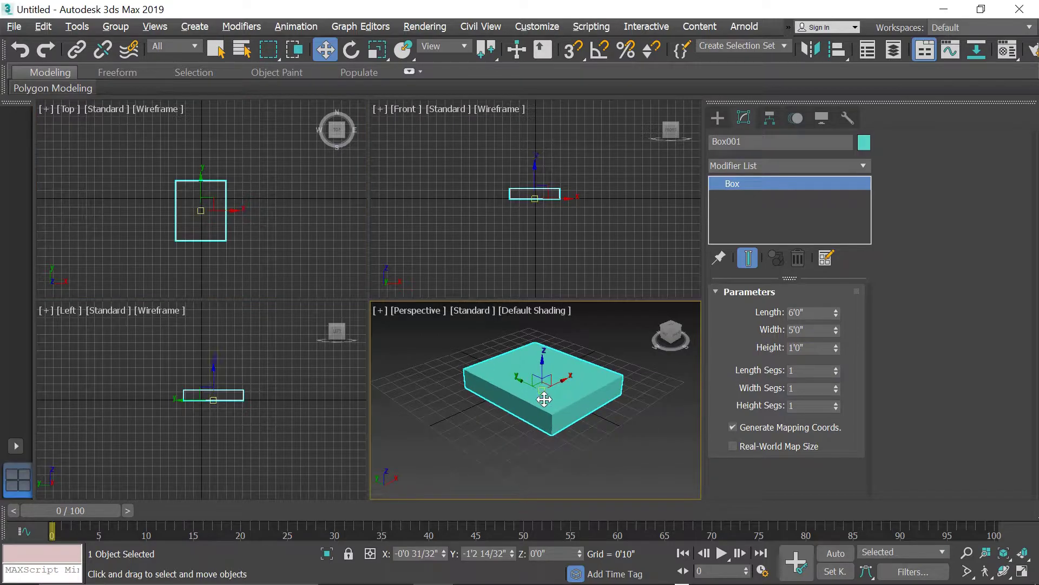
{"action": "key", "text": "z"}
{"action": "middle_click", "coordinate": [271, 364]}
{"action": "key", "text": "z"}
{"action": "middle_click", "coordinate": [303, 247]}
{"action": "key", "text": "z"}
{"action": "middle_click", "coordinate": [455, 235]}
{"action": "key", "text": "z"}
{"action": "middle_click_drag", "start_coordinate": [566, 429], "coordinate": [566, 401]}
{"action": "key", "text": "alt+w"}
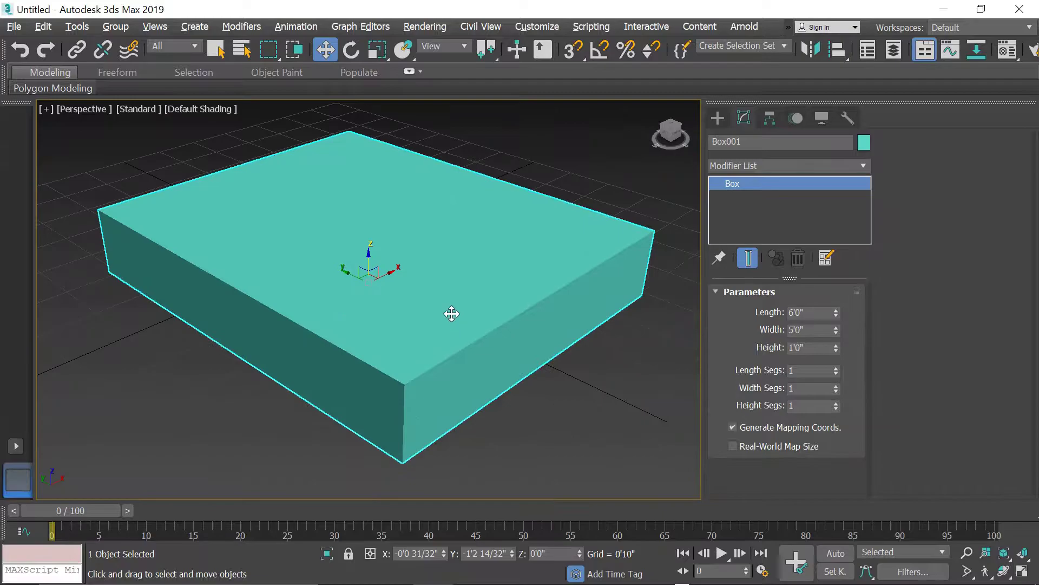
Convert the box to an Editable Poly.
{"action": "middle_click_drag", "start_coordinate": [455, 318], "coordinate": [436, 262]}
{"action": "scroll", "coordinate": [453, 285], "scroll_direction": "down", "scroll_amount": 2}
{"action": "right_click", "coordinate": [440, 287]}
{"action": "mouse_move", "coordinate": [511, 426]}
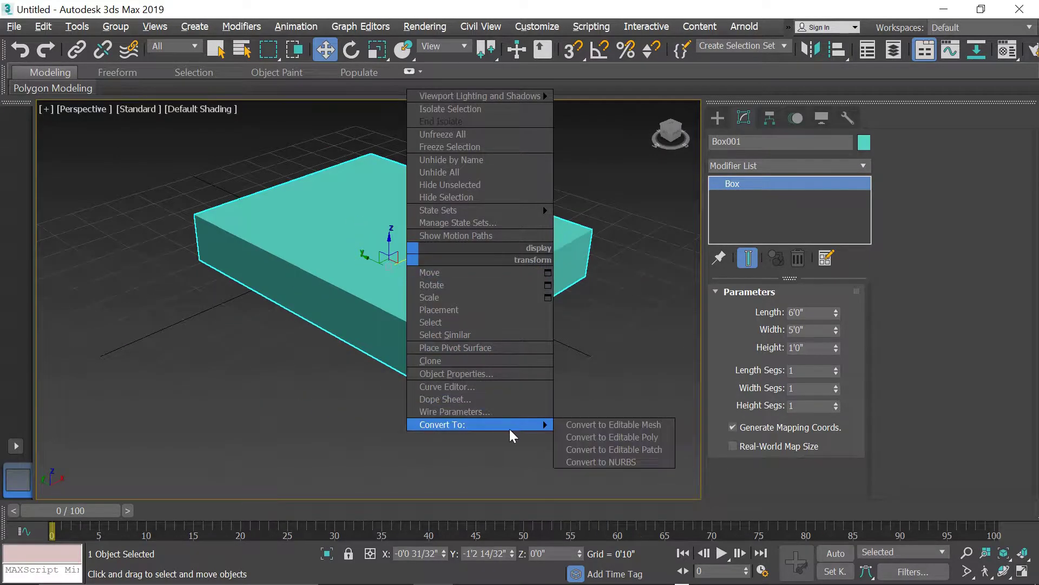
{"action": "left_click", "coordinate": [627, 434]}
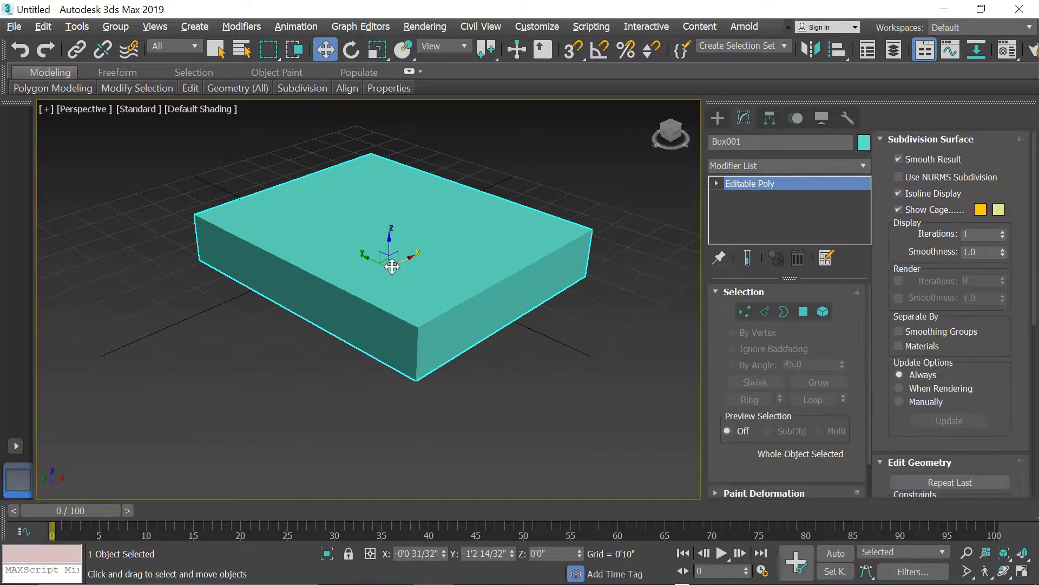
Connect the upper and lower edges of the box's visible 6' side with one vertical edge.
{"action": "left_click", "coordinate": [766, 313]}
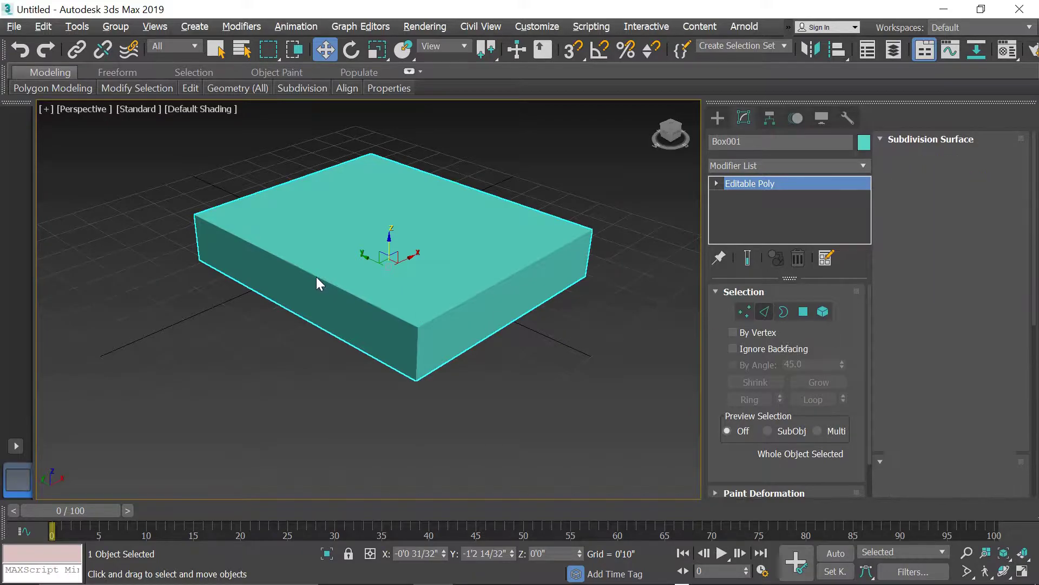
{"action": "left_click", "coordinate": [316, 277]}
{"action": "left_click", "coordinate": [314, 323], "text": "ctrl"}
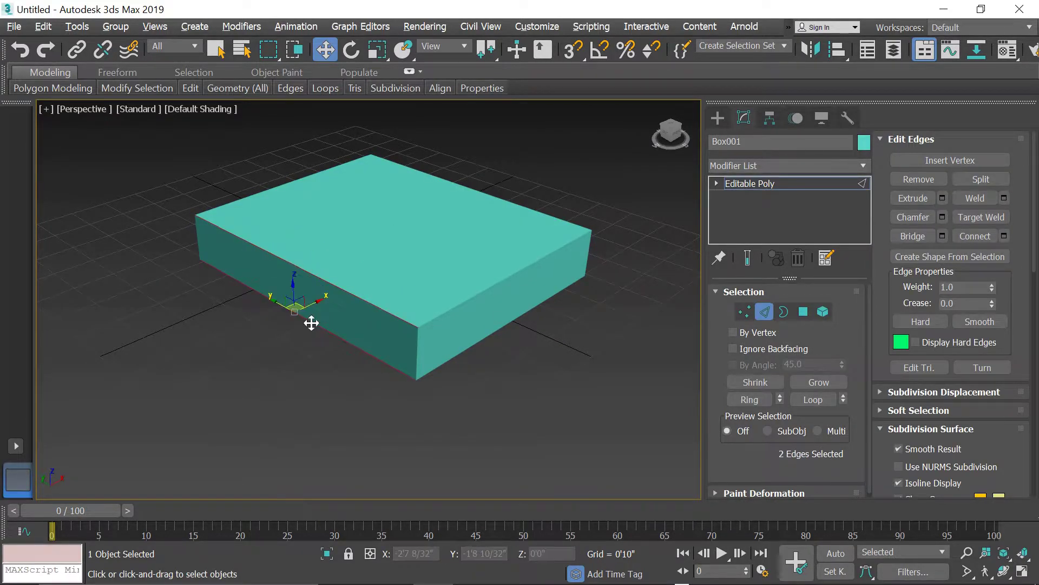
{"action": "left_click", "coordinate": [1004, 236]}
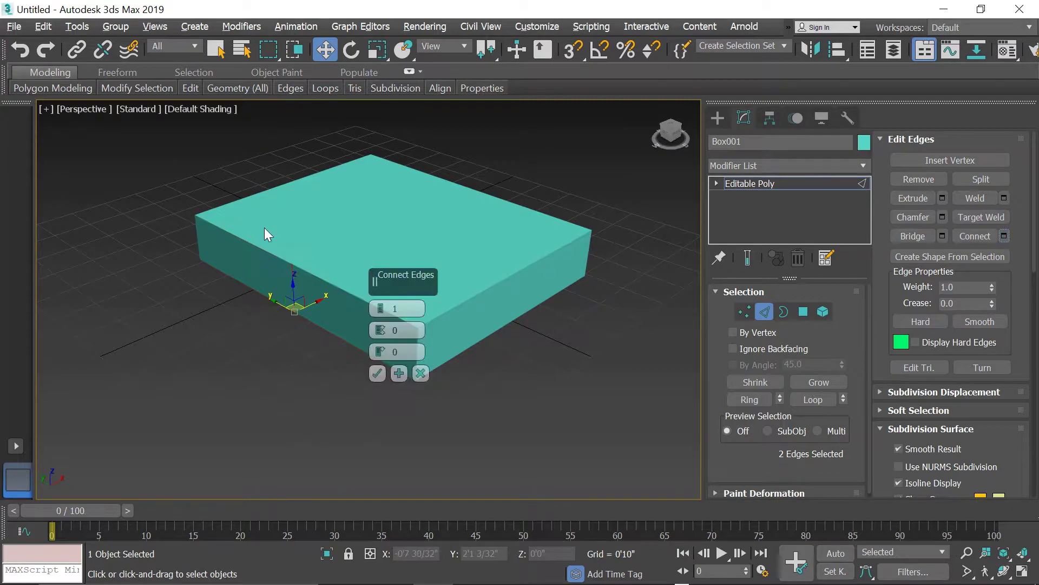
{"action": "left_click", "coordinate": [378, 374]}
In the Left view, move the new vertical edge about 2' along the side toward the box's back end.
{"action": "key", "text": "alt+w"}
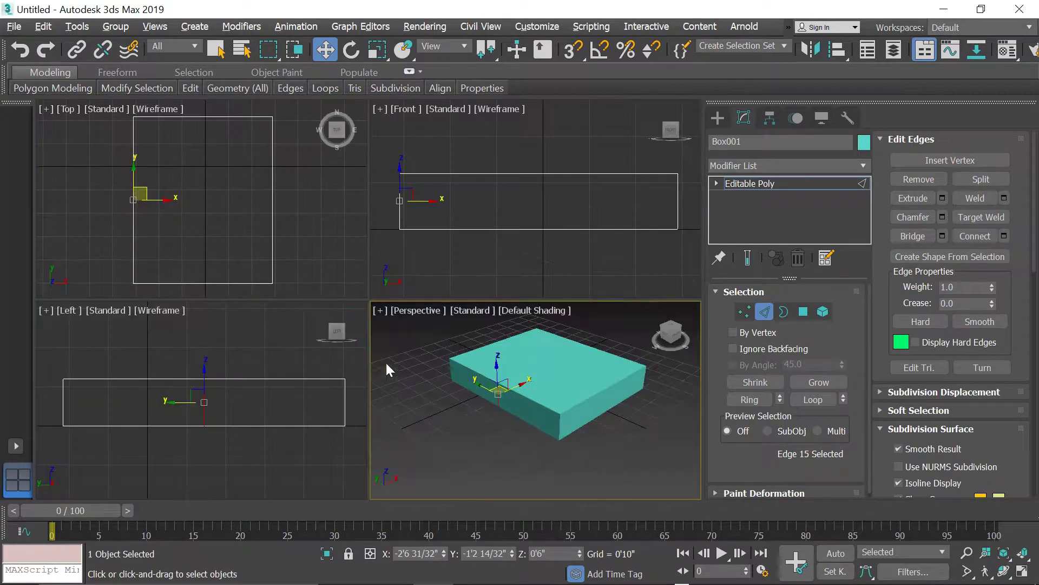
{"action": "middle_click", "coordinate": [233, 427]}
{"action": "key", "text": "alt+w"}
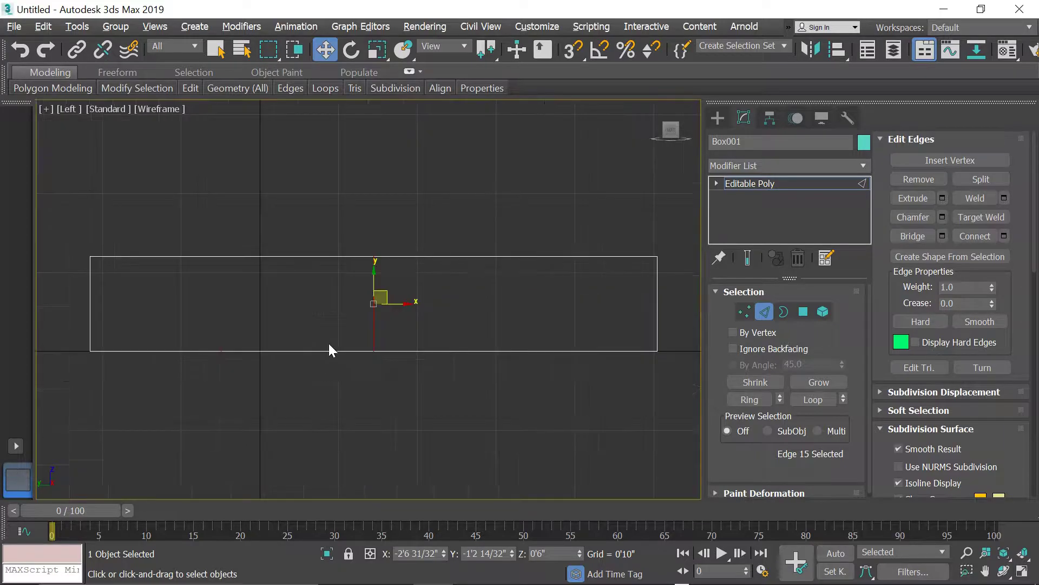
{"action": "left_click_drag", "start_coordinate": [399, 303], "coordinate": [202, 329]}
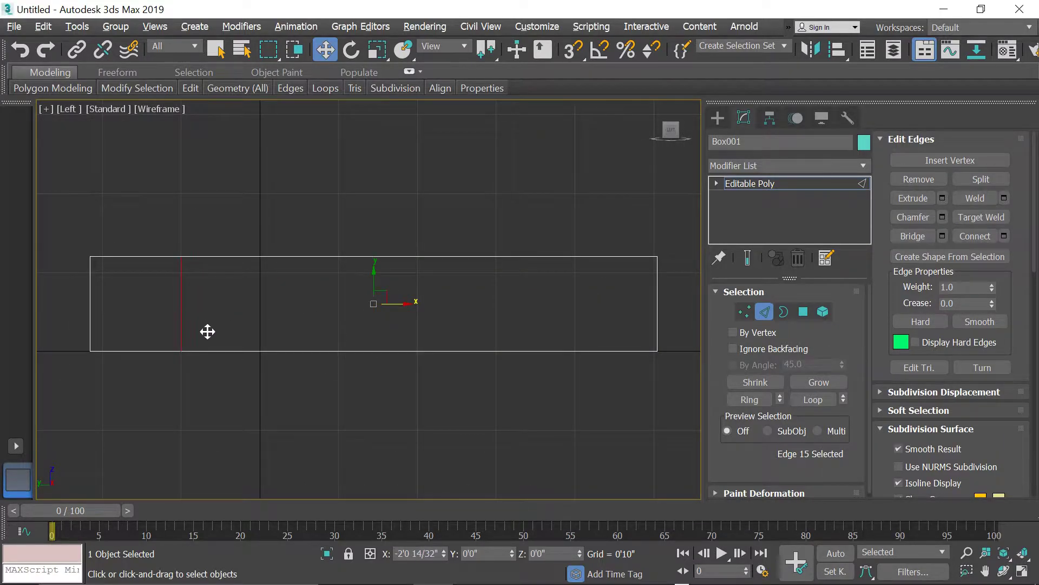
{"action": "key", "text": "alt+w"}
{"action": "middle_click", "coordinate": [507, 387]}
{"action": "key", "text": "alt+w"}
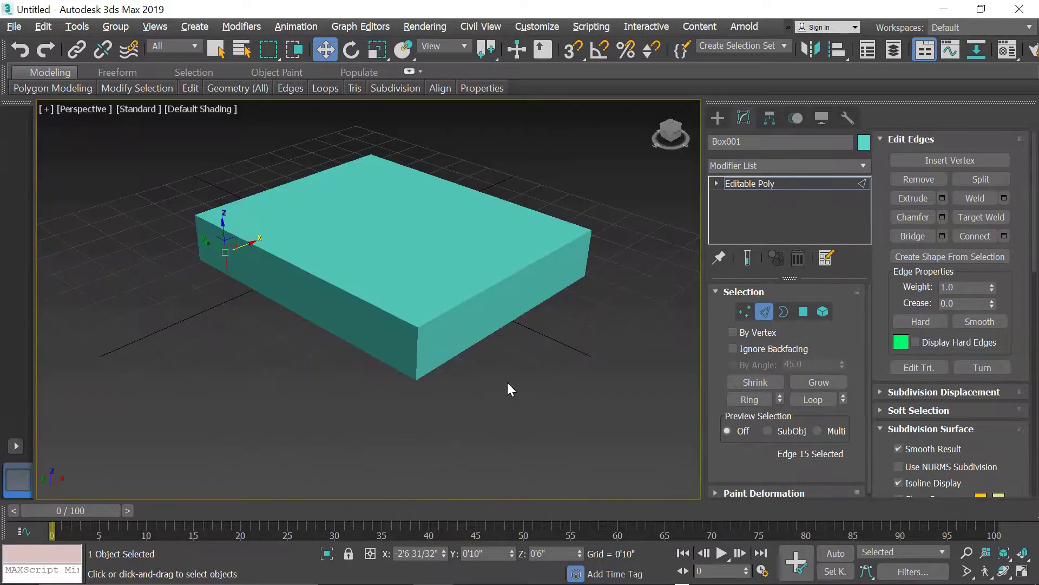
Connect the upper and lower edges of the opposite 6' side with one vertical edge.
{"action": "middle_click_drag", "start_coordinate": [468, 284], "coordinate": [371, 275], "text": "alt"}
{"action": "left_click", "coordinate": [390, 310]}
{"action": "left_click", "coordinate": [393, 365], "text": "ctrl"}
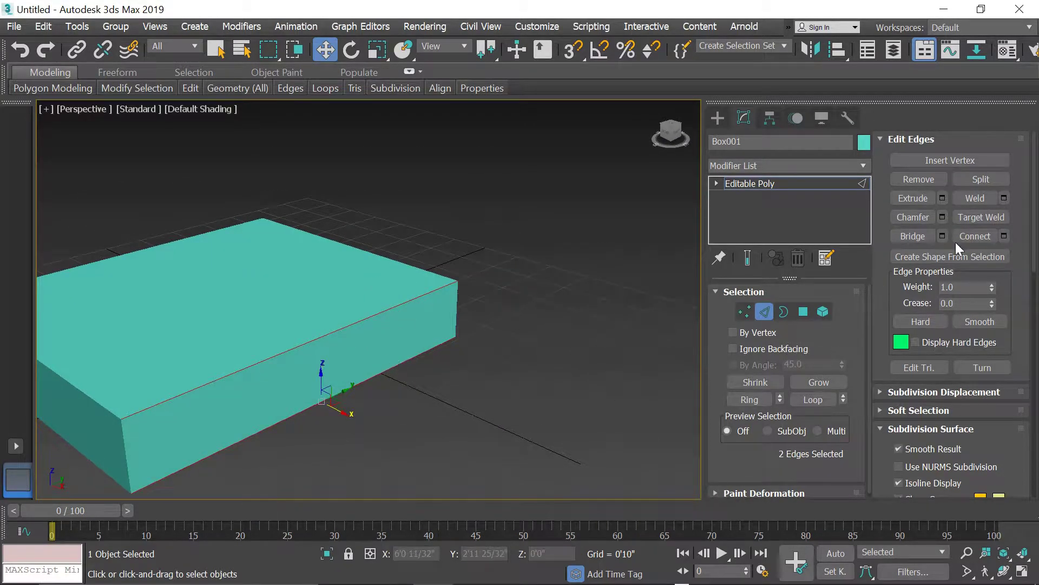
{"action": "left_click", "coordinate": [980, 237]}
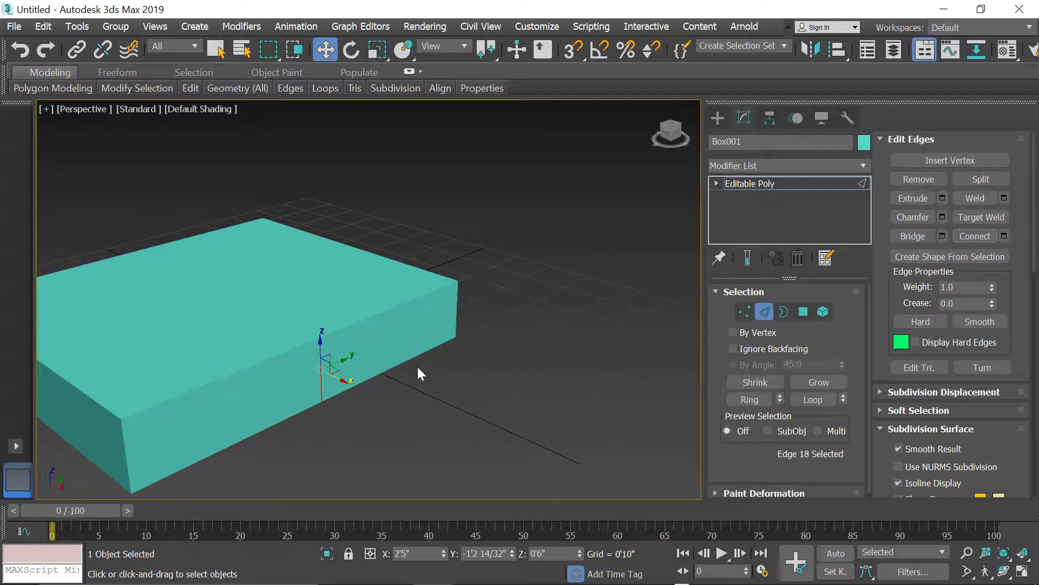
Turn on 3D snapping and move the second vertical edge in the Left view to align with the first one.
{"action": "key", "text": "alt+w"}
{"action": "key", "text": "alt+w"}
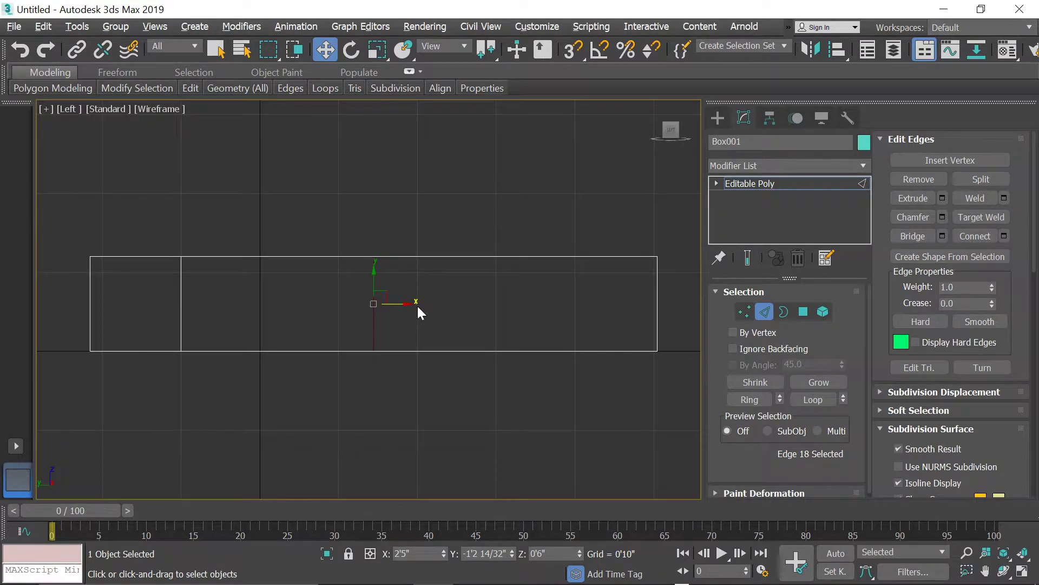
{"action": "key", "text": "s"}
{"action": "left_click_drag", "start_coordinate": [248, 380], "coordinate": [186, 355]}
{"action": "key", "text": "alt+w"}
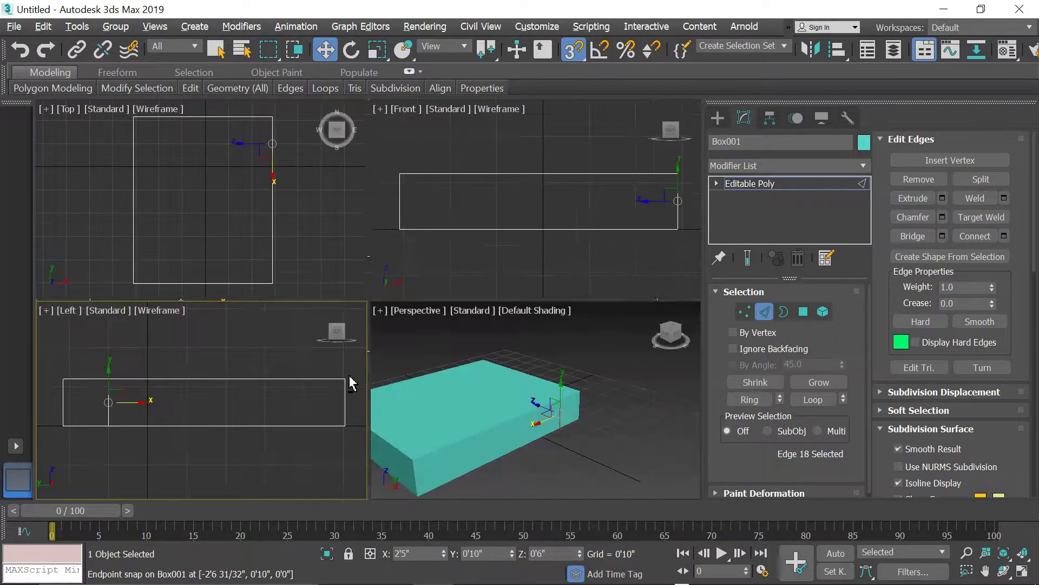
Turn on edged faces display in the Perspective view to show the added edges.
{"action": "key", "text": "alt+w"}
{"action": "middle_click_drag", "start_coordinate": [411, 355], "coordinate": [504, 351], "text": "alt"}
{"action": "scroll", "coordinate": [519, 345], "scroll_direction": "down", "scroll_amount": 3}
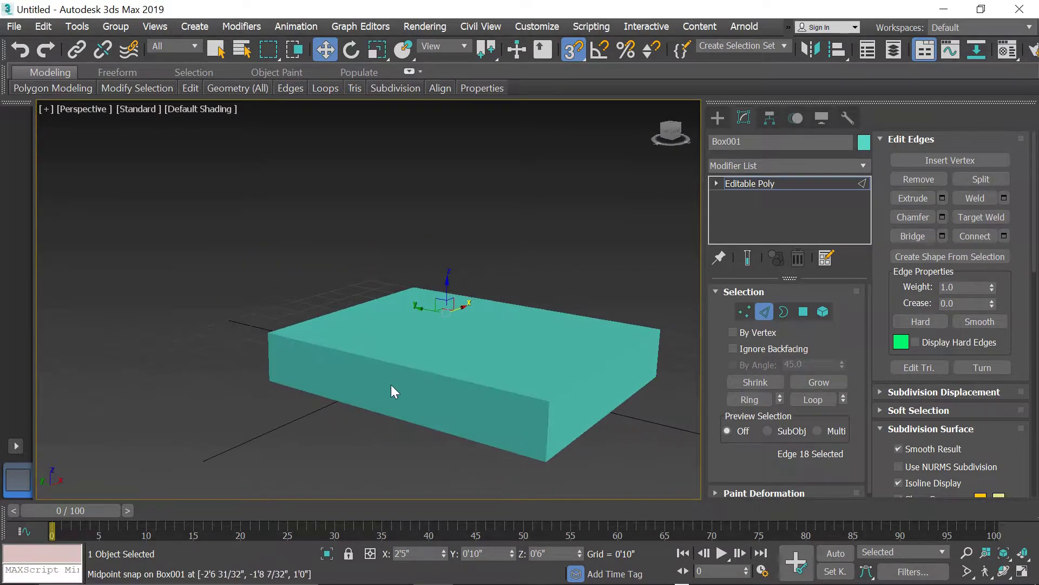
{"action": "scroll", "coordinate": [374, 420], "scroll_direction": "up", "scroll_amount": 2}
{"action": "middle_click_drag", "start_coordinate": [372, 381], "coordinate": [355, 394]}
{"action": "scroll", "coordinate": [322, 382], "scroll_direction": "down", "scroll_amount": 3}
{"action": "key", "text": "F4"}
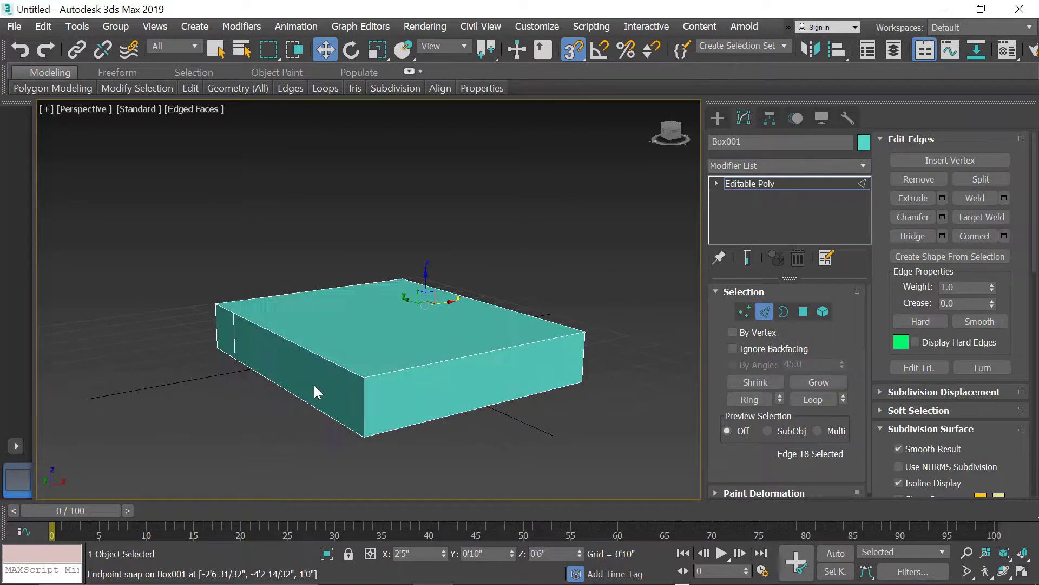
{"action": "scroll", "coordinate": [297, 372], "scroll_direction": "up", "scroll_amount": 2}
Extrude the small polygons at the back end of both 6' sides outward by 2'.
{"action": "left_click", "coordinate": [801, 313]}
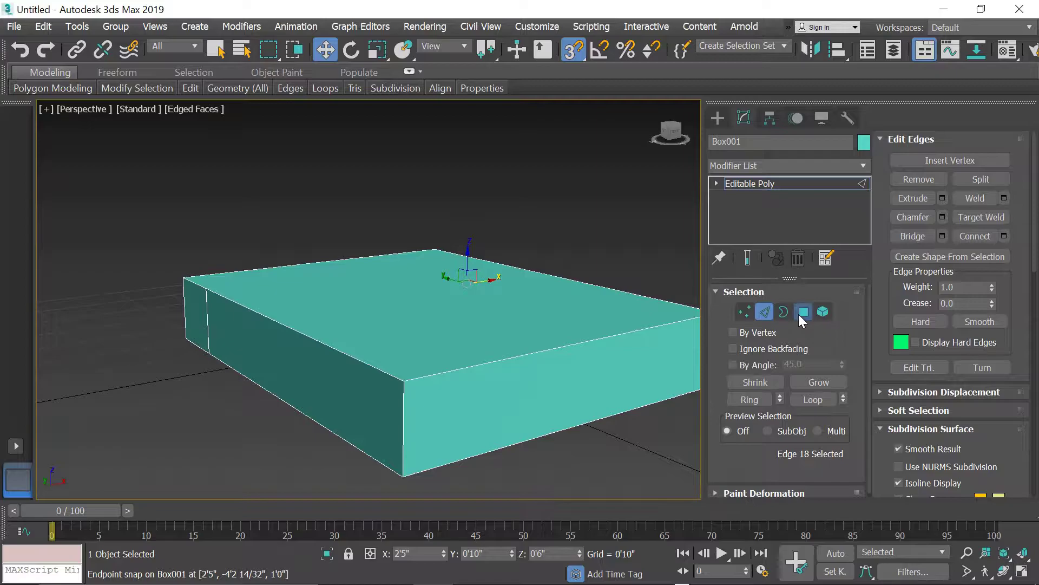
{"action": "scroll", "coordinate": [417, 371], "scroll_direction": "down", "scroll_amount": 4}
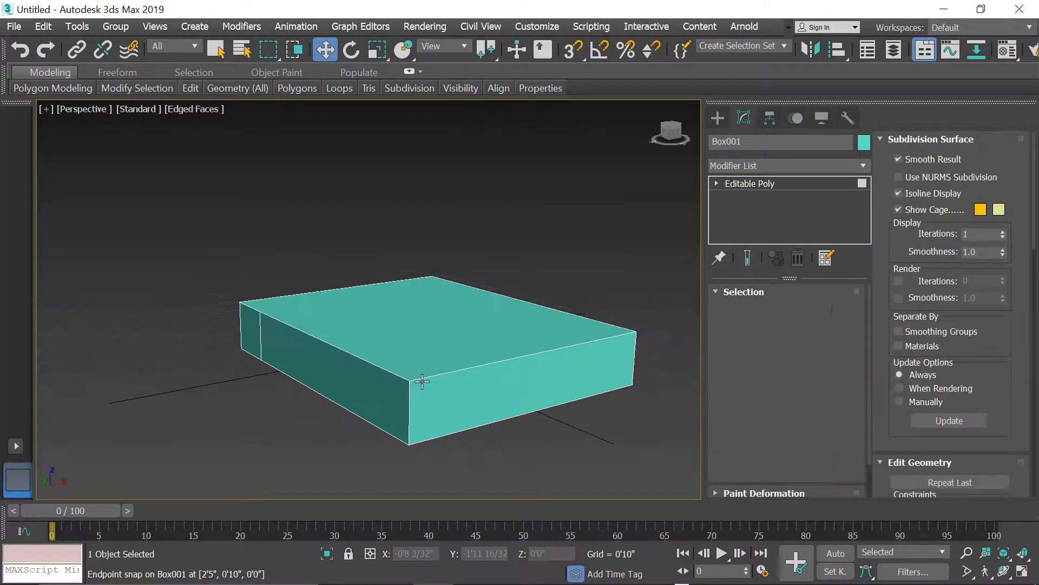
{"action": "left_click", "coordinate": [288, 354]}
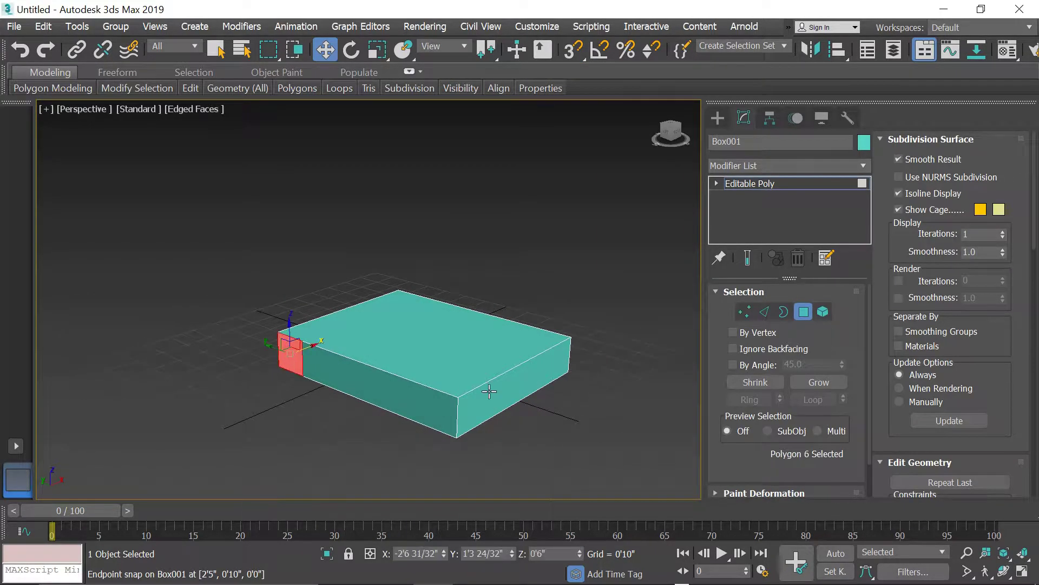
{"action": "middle_click_drag", "start_coordinate": [488, 390], "coordinate": [384, 379], "text": "alt"}
{"action": "left_click", "coordinate": [358, 419], "text": "ctrl"}
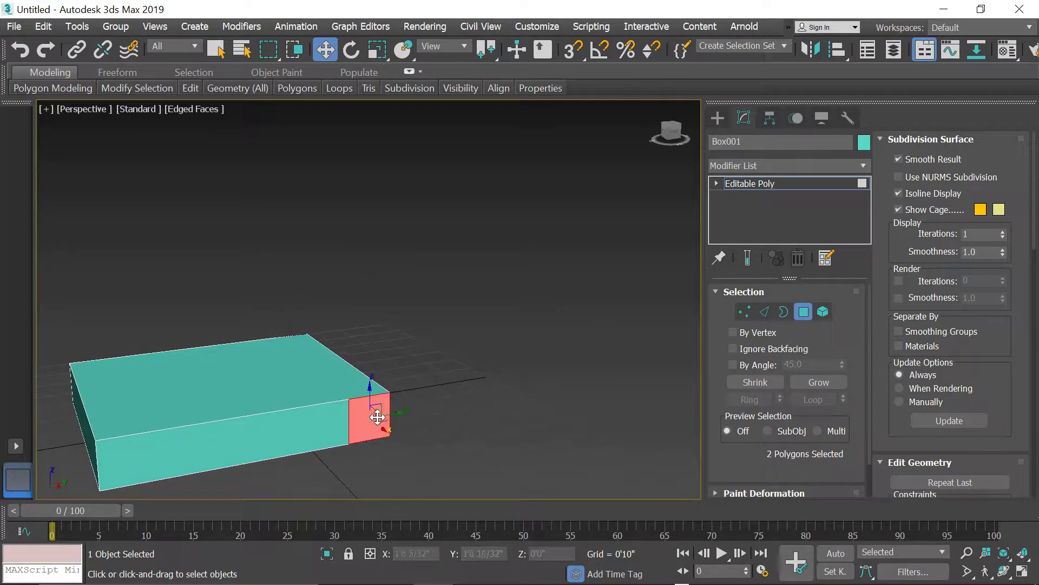
{"action": "middle_click_drag", "start_coordinate": [297, 399], "coordinate": [363, 374], "text": "alt"}
{"action": "right_click", "coordinate": [363, 375]}
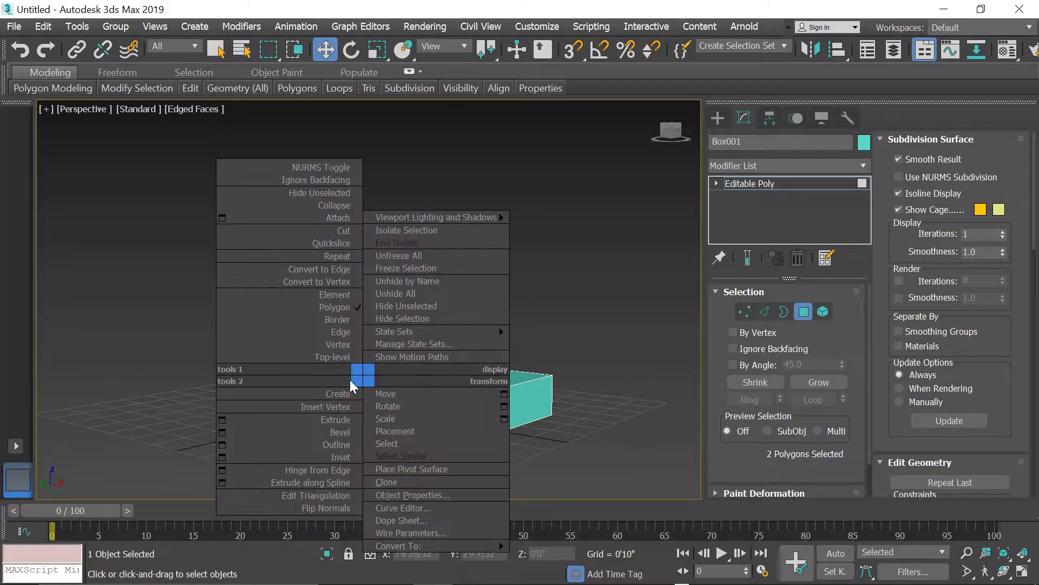
{"action": "left_click", "coordinate": [222, 420]}
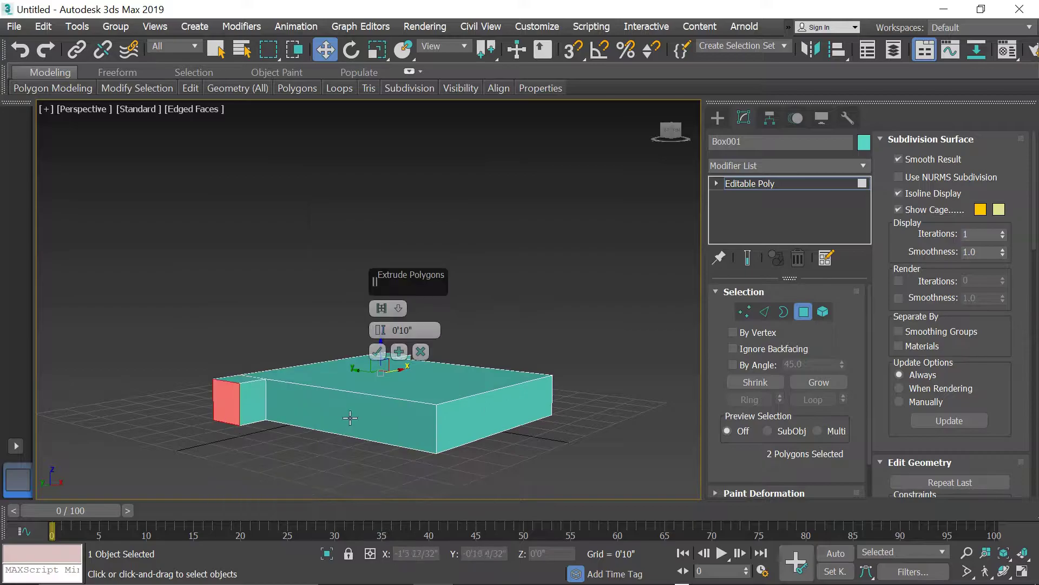
{"action": "middle_click_drag", "start_coordinate": [351, 396], "coordinate": [325, 406], "text": "alt"}
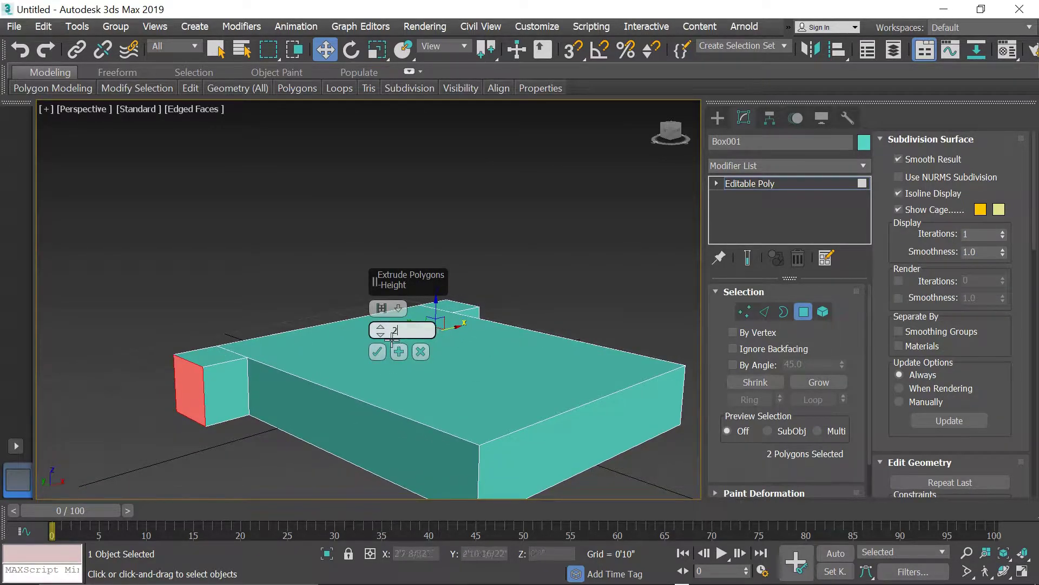
{"action": "left_click", "coordinate": [377, 353]}
{"action": "scroll", "coordinate": [386, 362], "scroll_direction": "down", "scroll_amount": 2}
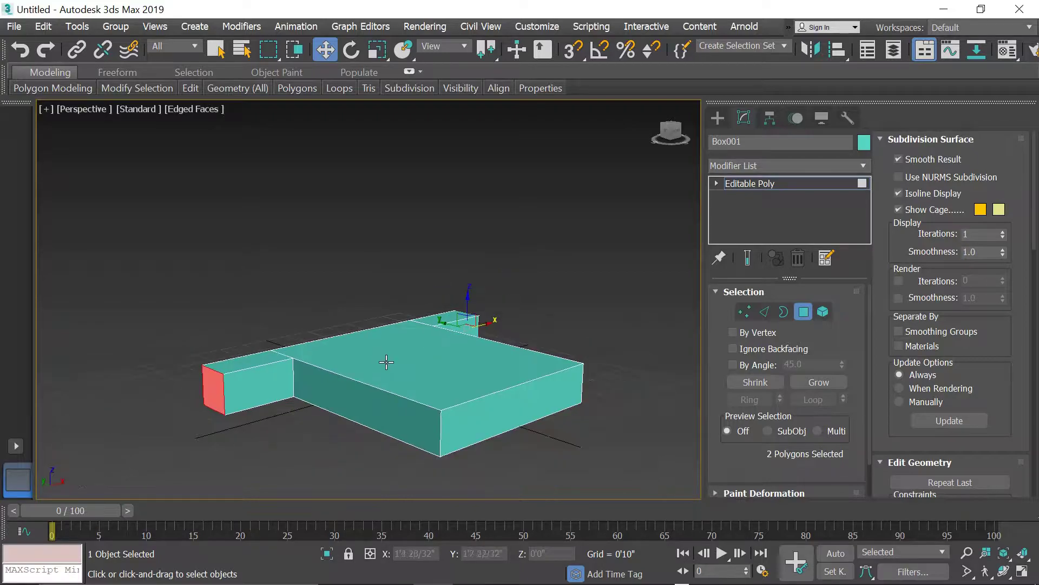
Inset the front-facing polygons of both side arms by 1".
{"action": "middle_click_drag", "start_coordinate": [399, 390], "coordinate": [494, 378], "text": "alt"}
{"action": "left_click", "coordinate": [252, 385]}
{"action": "left_click", "coordinate": [565, 403], "text": "ctrl"}
{"action": "middle_click_drag", "start_coordinate": [506, 417], "coordinate": [346, 408], "text": "alt"}
{"action": "right_click", "coordinate": [346, 408]}
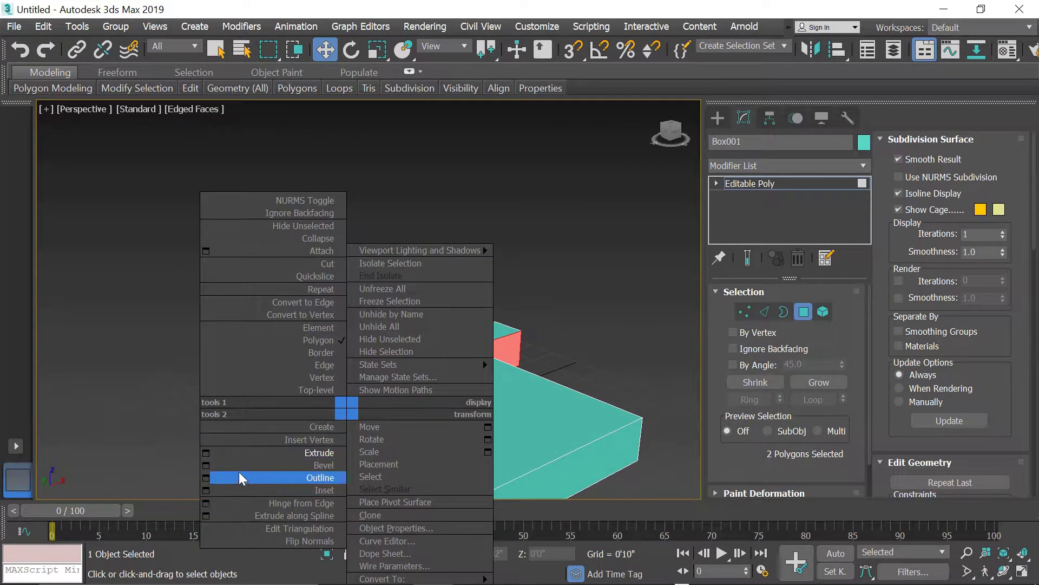
{"action": "left_click", "coordinate": [206, 489]}
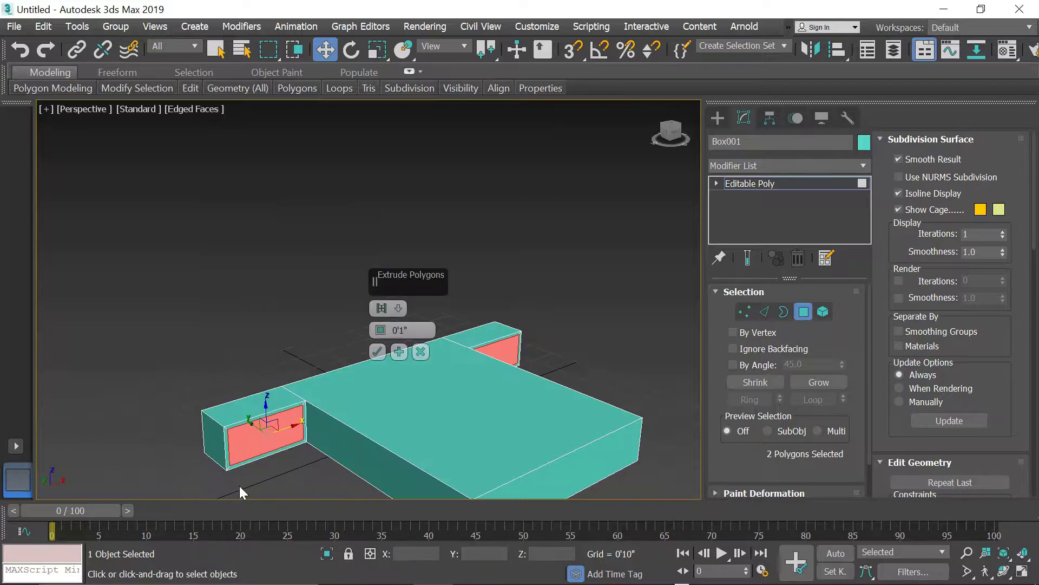
{"action": "scroll", "coordinate": [280, 452], "scroll_direction": "up", "scroll_amount": 5}
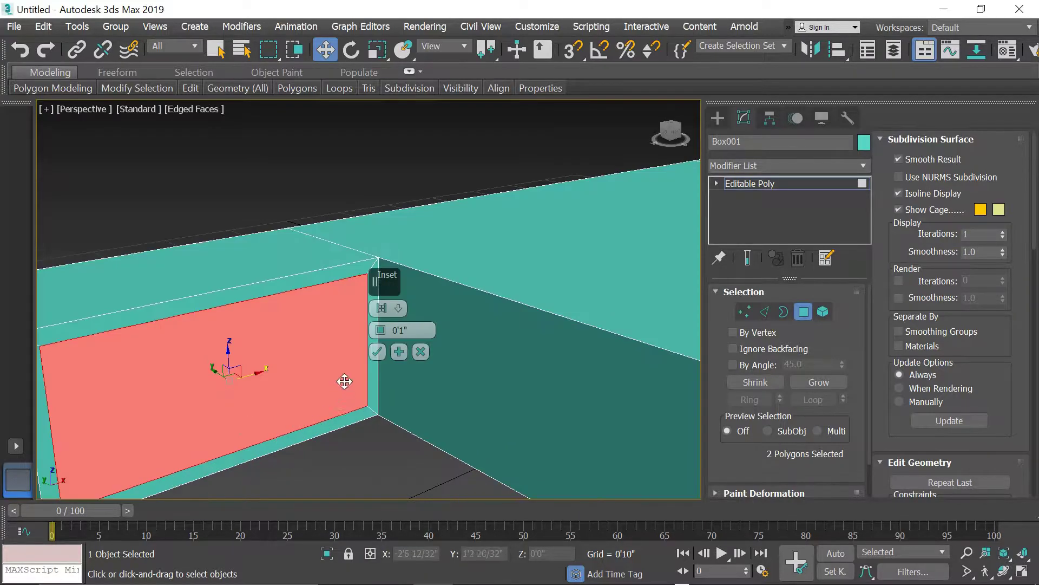
{"action": "left_click", "coordinate": [378, 353]}
Extrude the inset polygons of both side arms inward by 8" and leave polygon editing.
{"action": "right_click", "coordinate": [302, 362]}
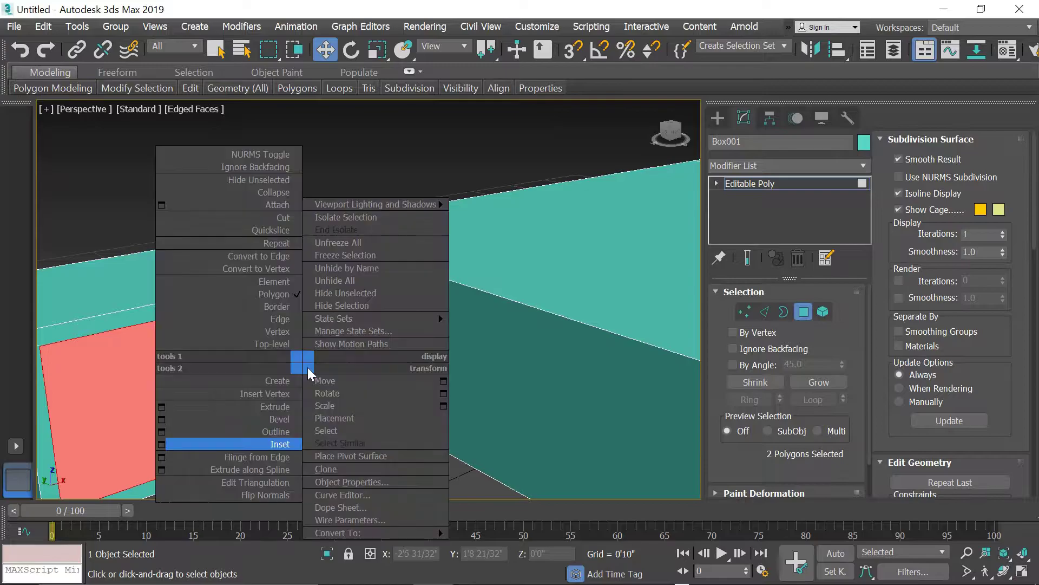
{"action": "left_click", "coordinate": [162, 407]}
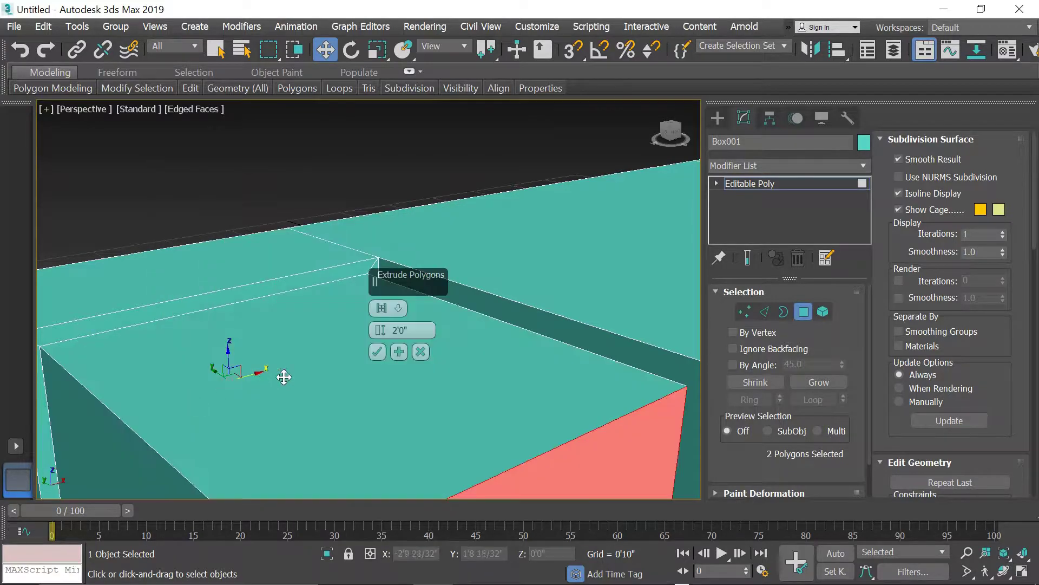
{"action": "scroll", "coordinate": [362, 354], "scroll_direction": "down", "scroll_amount": 2}
{"action": "left_click_drag", "start_coordinate": [380, 330], "coordinate": [398, 443]}
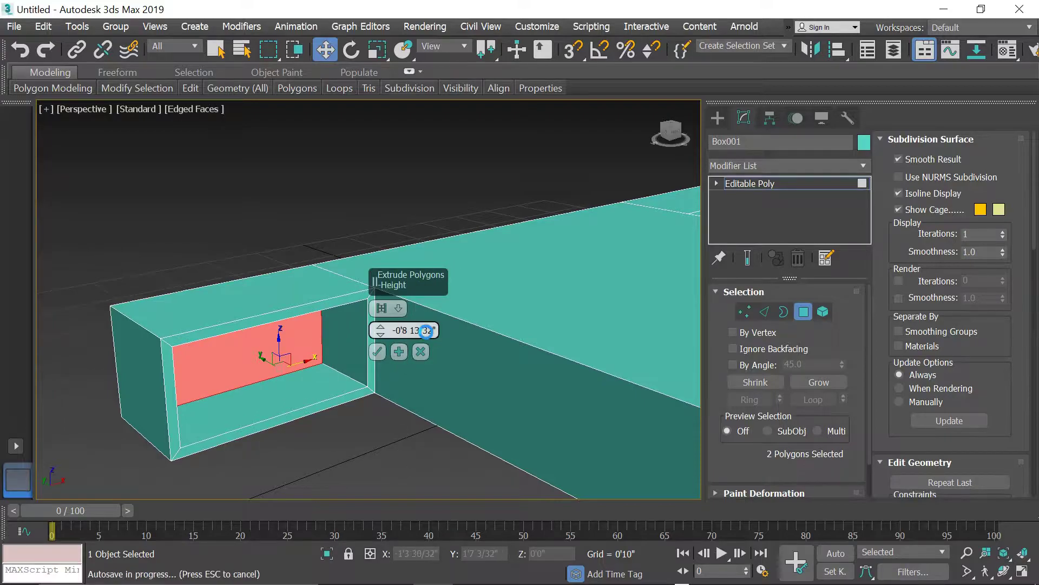
{"action": "left_click", "coordinate": [425, 335]}
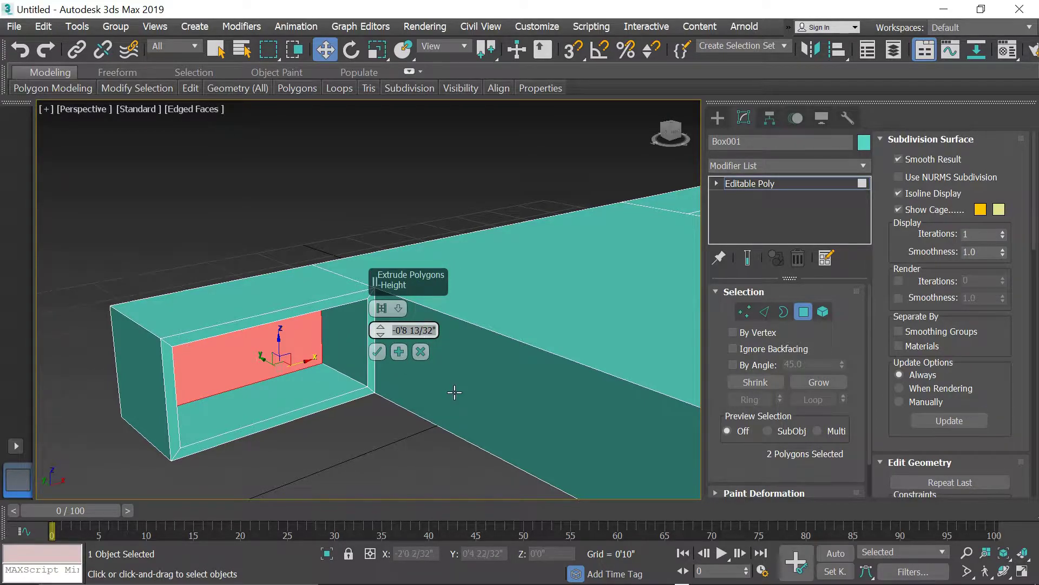
{"action": "type", "text": "-8"}
{"action": "key", "text": "Return"}
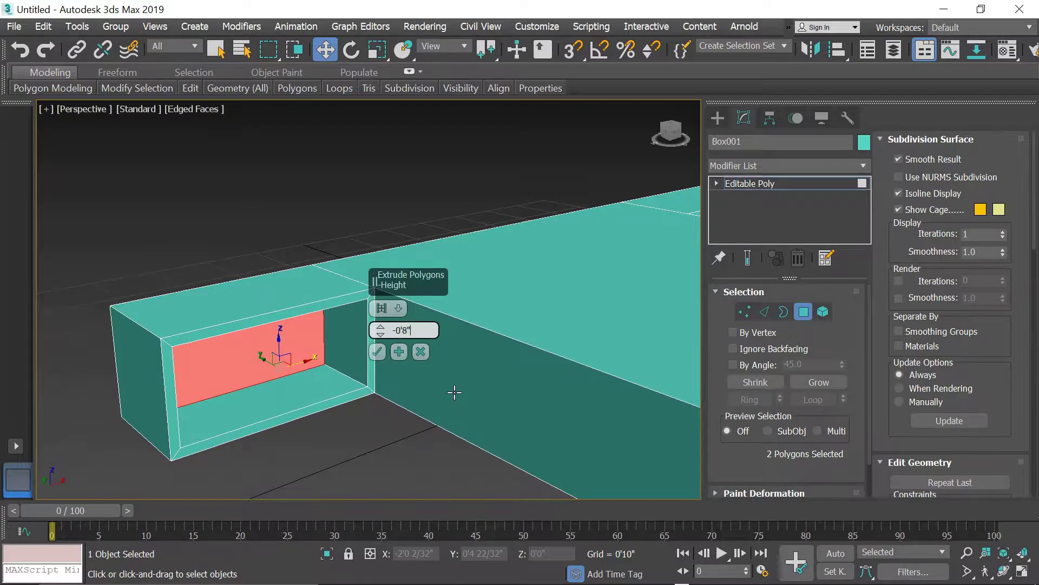
{"action": "left_click", "coordinate": [378, 352]}
{"action": "middle_click_drag", "start_coordinate": [378, 352], "coordinate": [520, 400], "text": "alt"}
{"action": "scroll", "coordinate": [399, 320], "scroll_direction": "down", "scroll_amount": 3}
{"action": "middle_click_drag", "start_coordinate": [458, 362], "coordinate": [433, 386], "text": "alt"}
{"action": "middle_click_drag", "start_coordinate": [455, 339], "coordinate": [368, 352], "text": "alt"}
{"action": "left_click", "coordinate": [803, 310]}
Using 3D snapping in the Top view, create a zero-length box 9' wide and about 10" high along the object's full back edge.
{"action": "key", "text": "alt+w"}
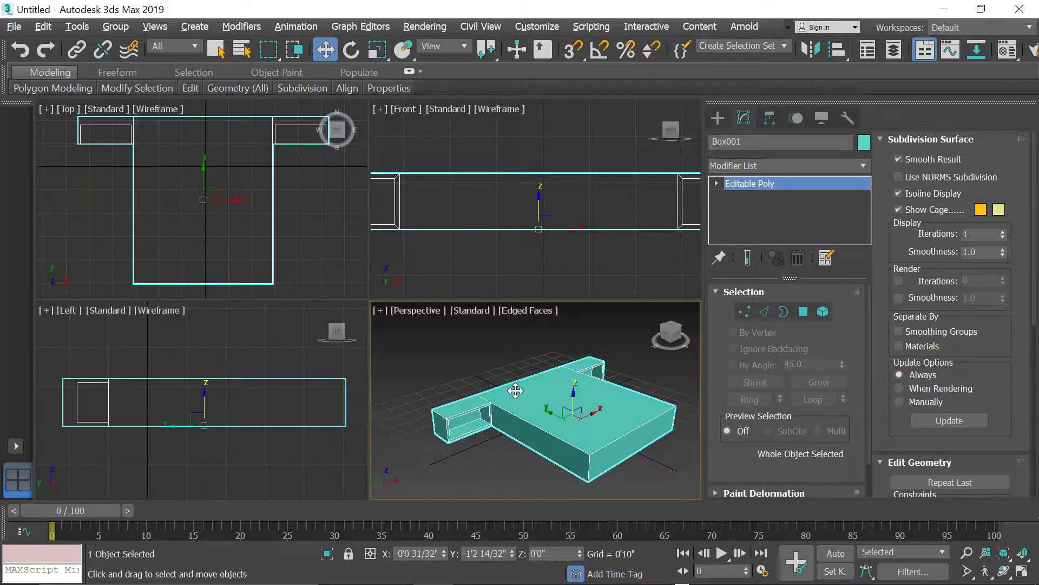
{"action": "scroll", "coordinate": [311, 249], "scroll_direction": "down", "scroll_amount": 2}
{"action": "key", "text": "alt+w"}
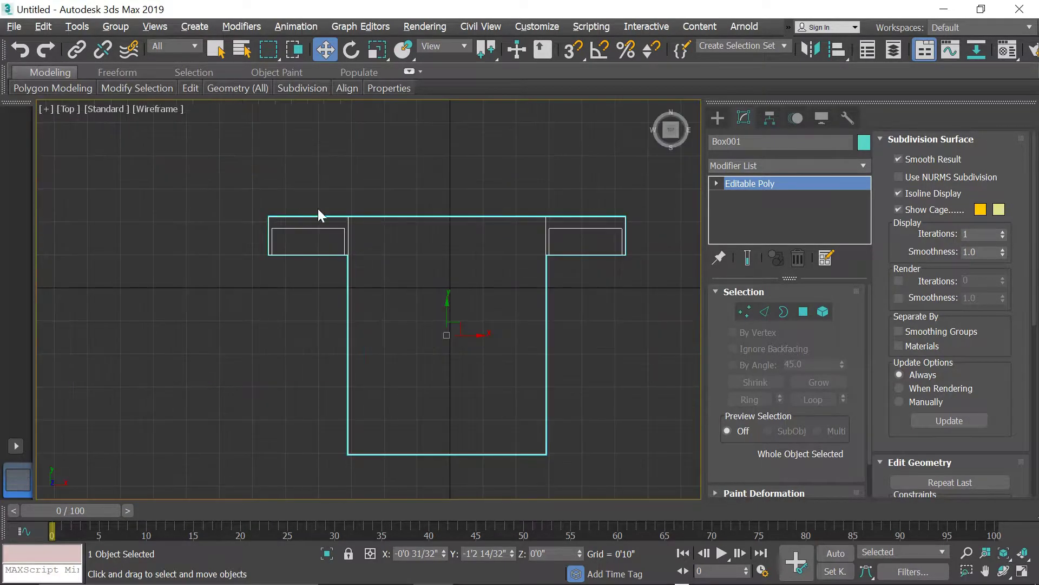
{"action": "left_click", "coordinate": [718, 117]}
{"action": "left_click", "coordinate": [754, 213]}
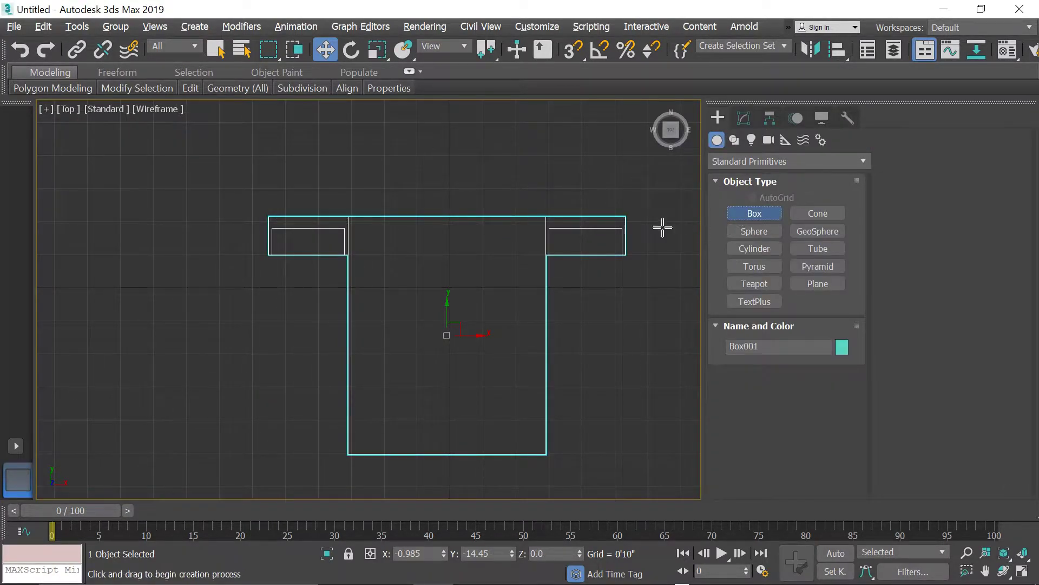
{"action": "middle_click_drag", "start_coordinate": [585, 229], "coordinate": [531, 244]}
{"action": "key", "text": "s"}
{"action": "left_click_drag", "start_coordinate": [235, 221], "coordinate": [582, 225]}
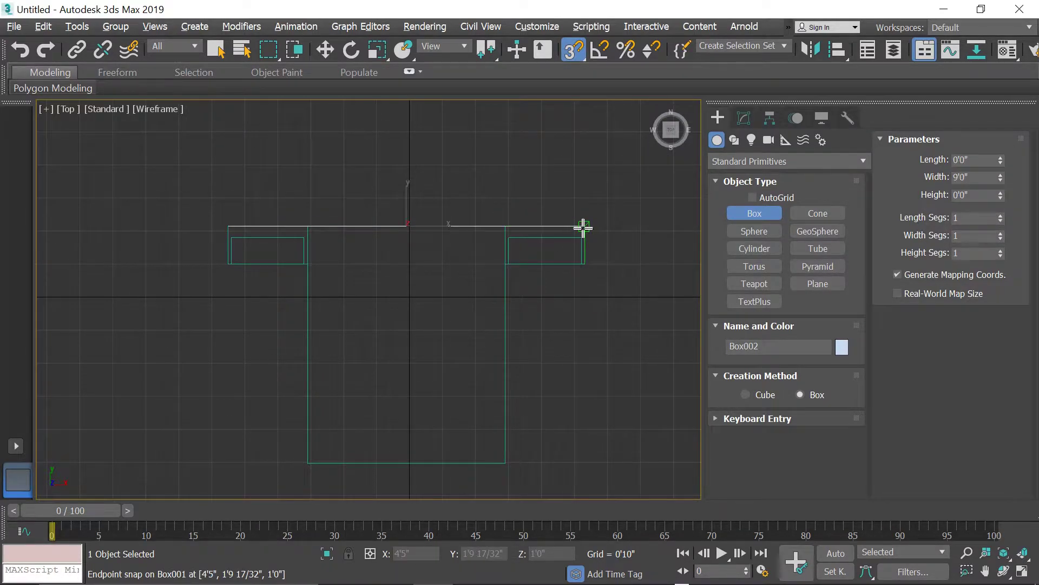
{"action": "left_click", "coordinate": [581, 194]}
{"action": "key", "text": "w"}
Turn off snapping and set the new back box's length to 6".
{"action": "key", "text": "alt+w"}
{"action": "middle_click", "coordinate": [541, 391]}
{"action": "key", "text": "alt+w"}
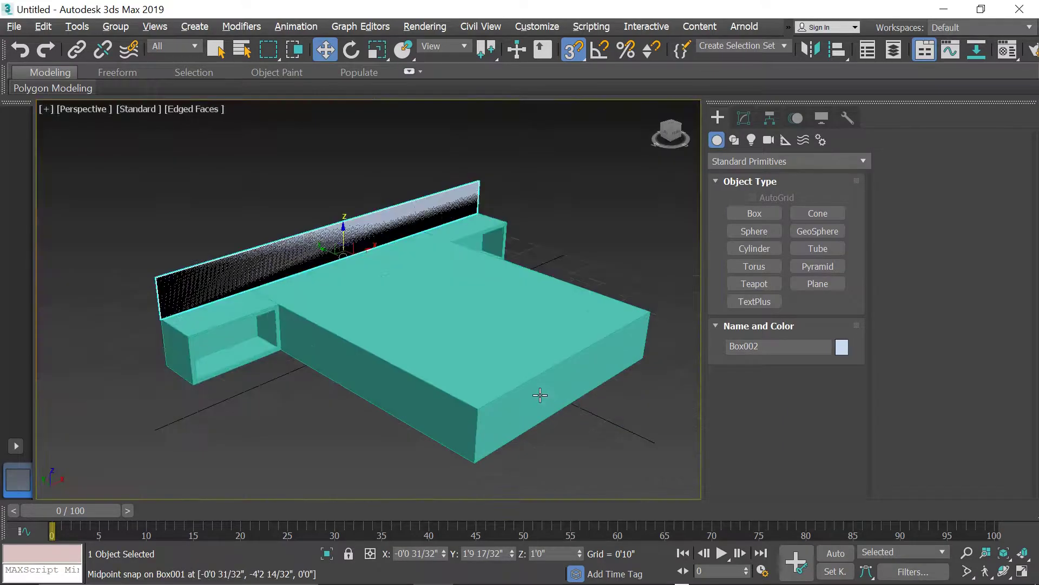
{"action": "middle_click_drag", "start_coordinate": [492, 307], "coordinate": [489, 283], "text": "alt"}
{"action": "middle_click_drag", "start_coordinate": [407, 261], "coordinate": [428, 316]}
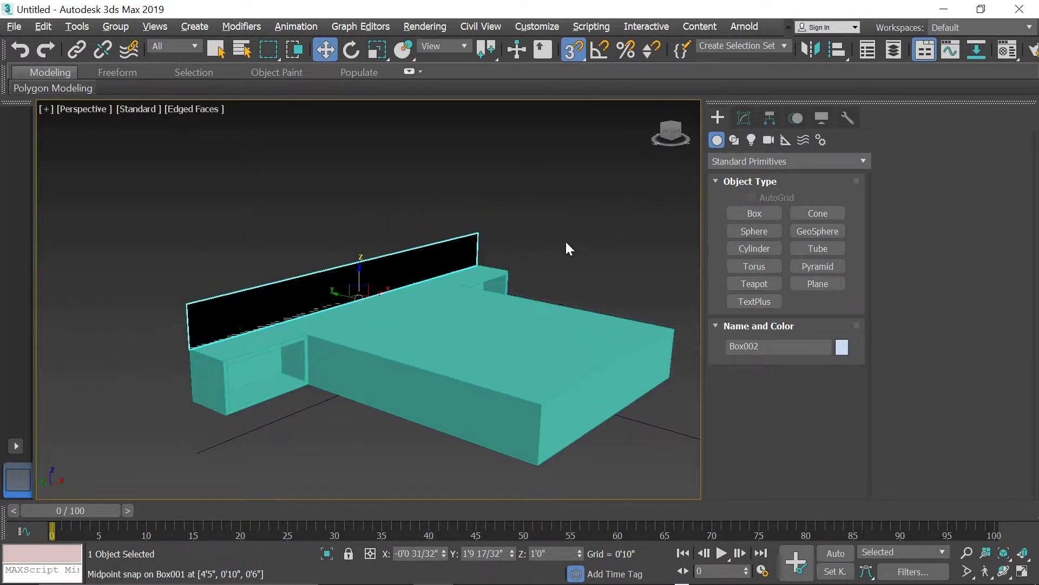
{"action": "key", "text": "s"}
{"action": "left_click", "coordinate": [743, 119]}
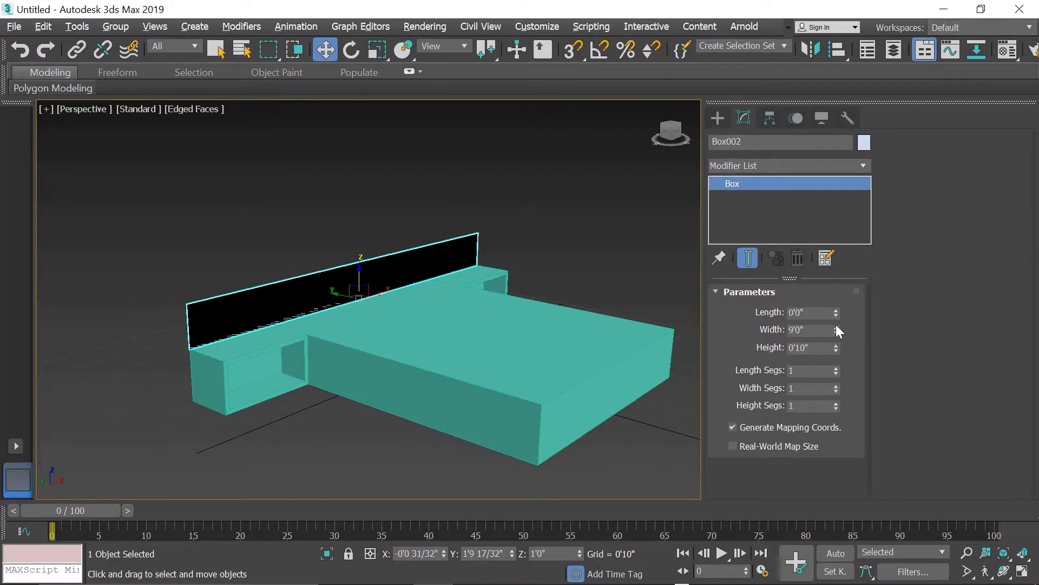
{"action": "left_click_drag", "start_coordinate": [837, 313], "coordinate": [837, 304]}
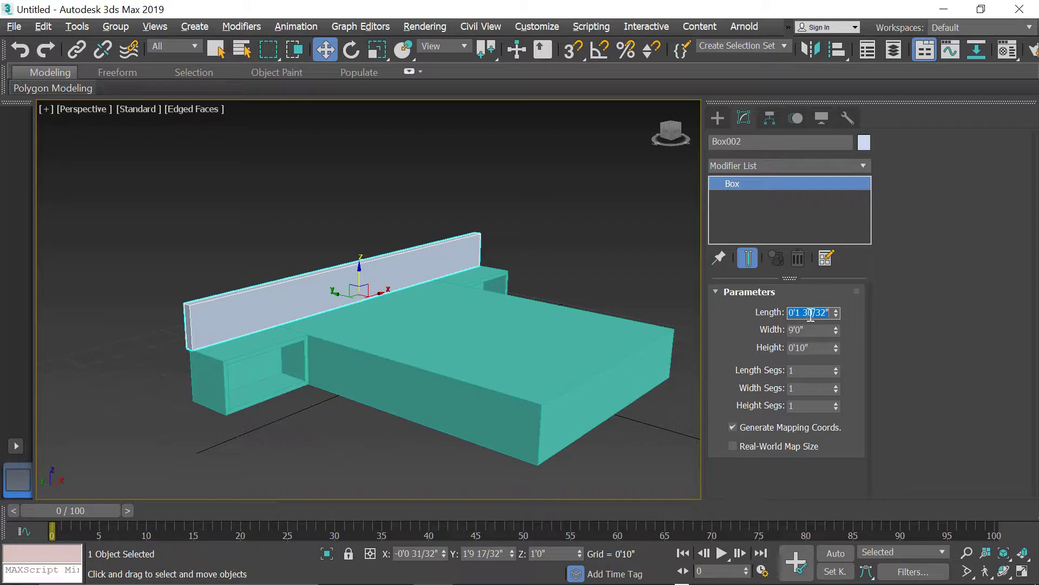
{"action": "type", "text": "6"}
Set the back box's height to 4' and check its proportions against the base.
{"action": "left_click", "coordinate": [831, 347]}
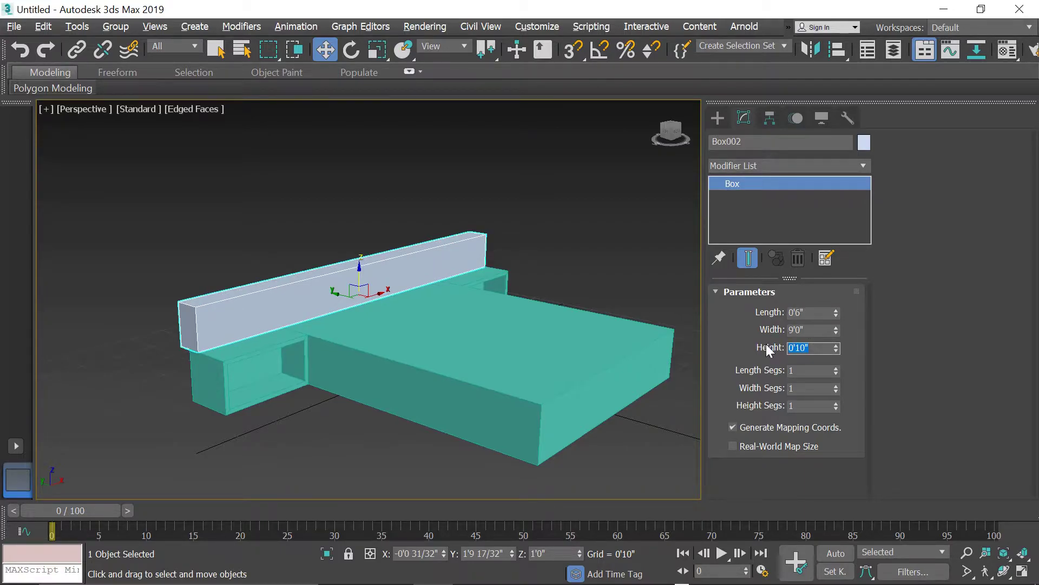
{"action": "type", "text": "4'"}
{"action": "left_click", "coordinate": [806, 329]}
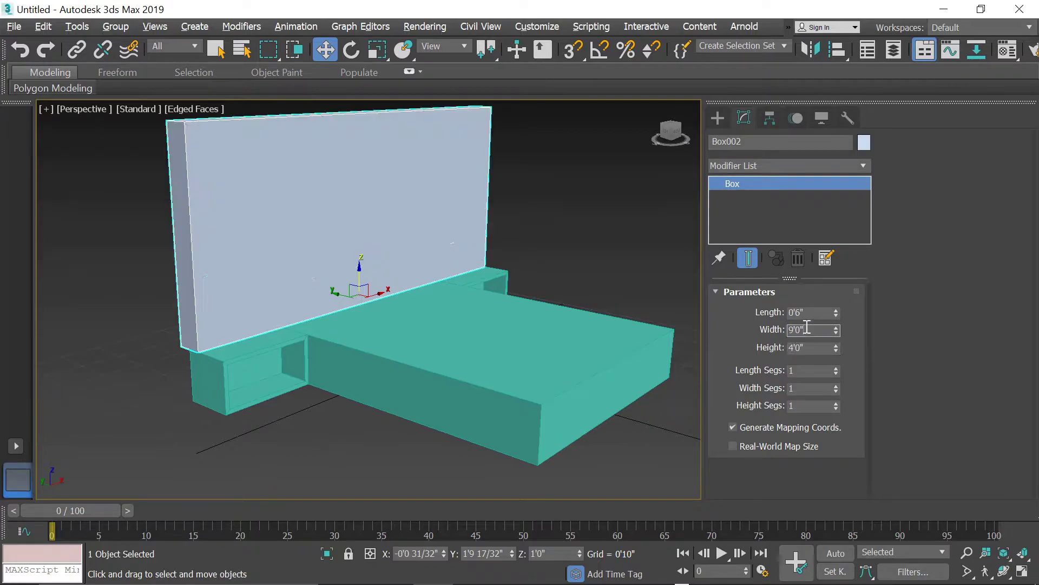
{"action": "scroll", "coordinate": [471, 343], "scroll_direction": "down", "scroll_amount": 3}
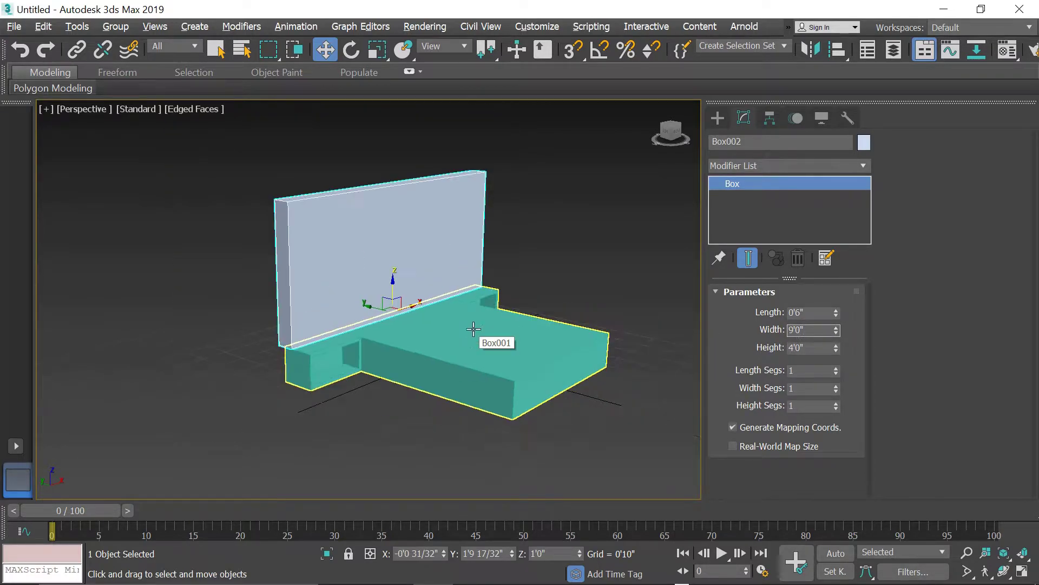
{"action": "scroll", "coordinate": [471, 343], "scroll_direction": "up", "scroll_amount": 5}
Set the back box's height to 3'6".
{"action": "double_click", "coordinate": [817, 347]}
{"action": "type", "text": "3'"}
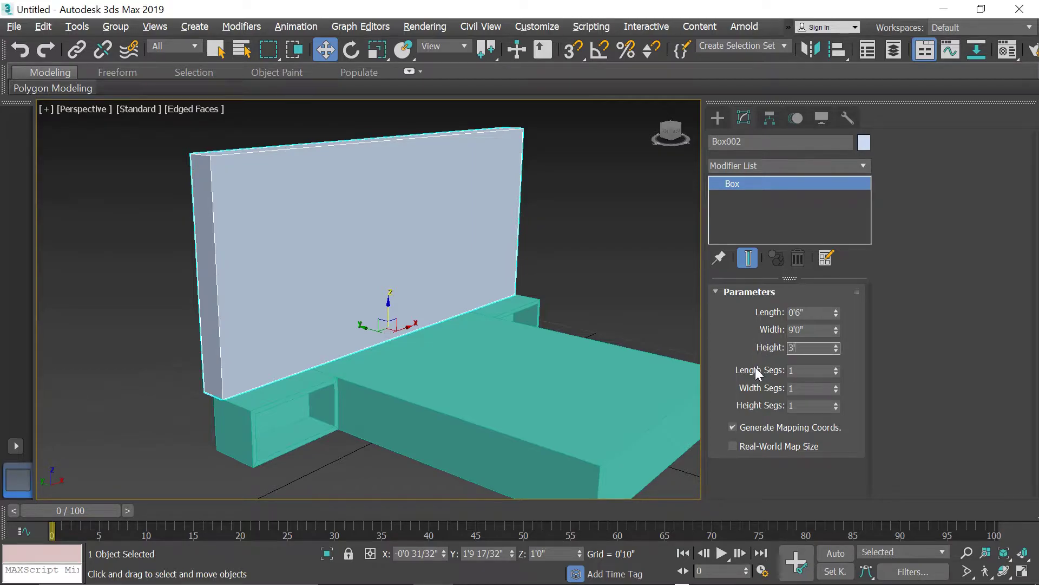
{"action": "type", "text": "6"}
{"action": "left_click", "coordinate": [813, 329]}
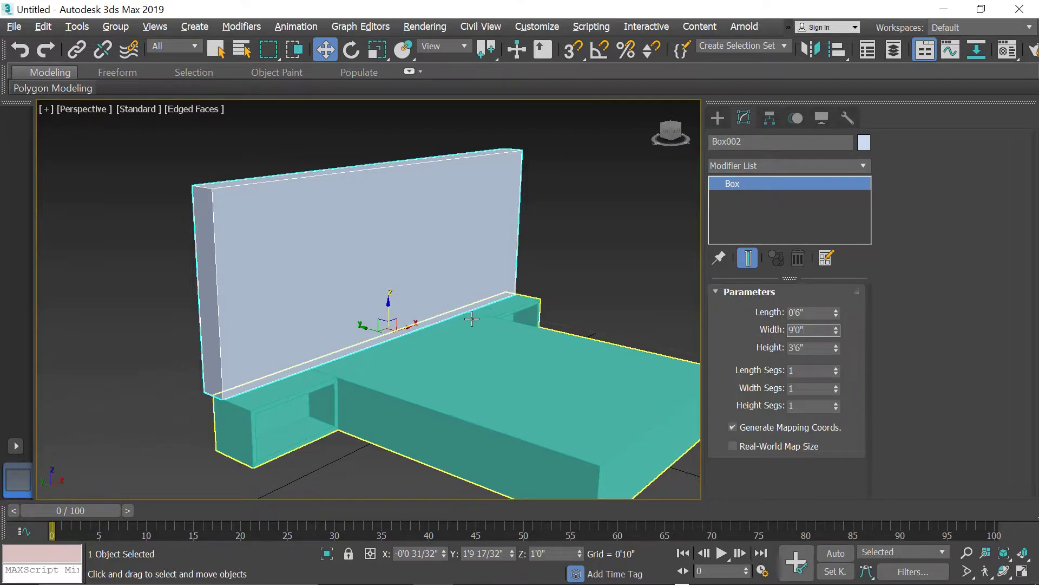
Move the headboard box down in the Front view until its bottom snaps to the bottom of the bed base, with snapping off at the end.
{"action": "key", "text": "alt+w"}
{"action": "right_click", "coordinate": [488, 246]}
{"action": "key", "text": "alt+w"}
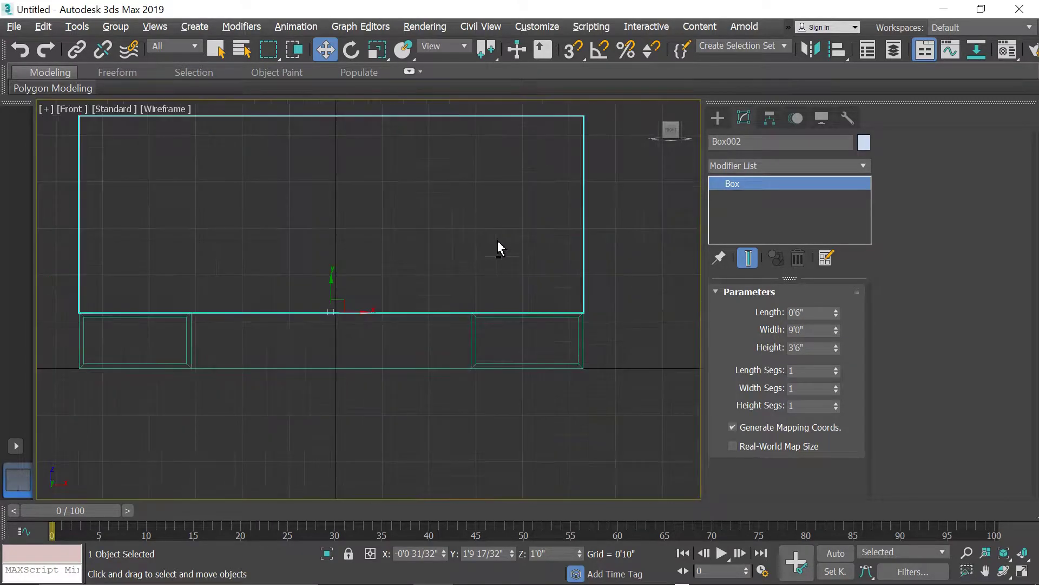
{"action": "left_click_drag", "start_coordinate": [370, 271], "coordinate": [402, 336]}
{"action": "key", "text": "s"}
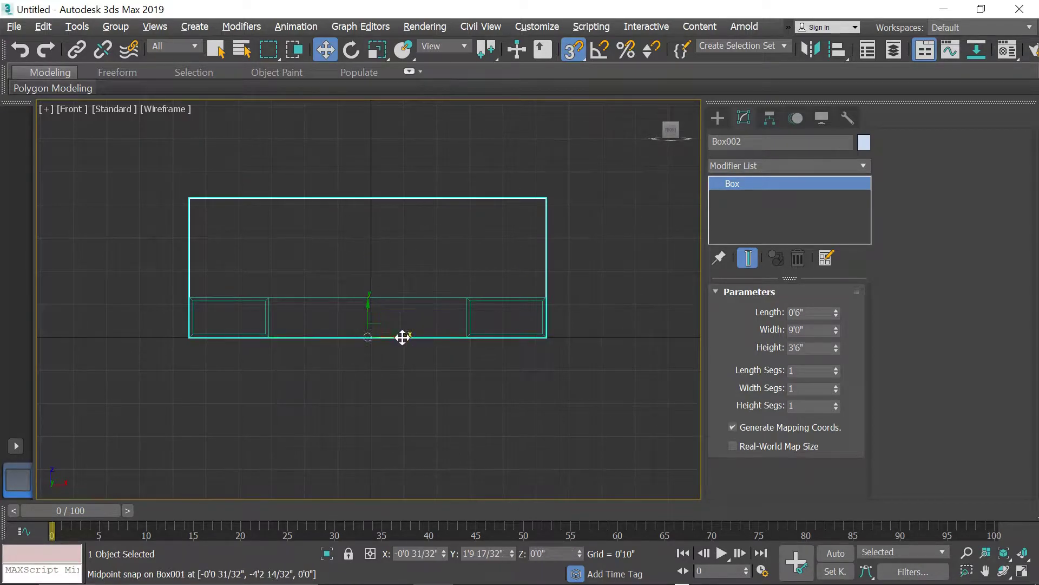
{"action": "key", "text": "alt+w"}
{"action": "right_click", "coordinate": [533, 394]}
{"action": "key", "text": "alt+w"}
{"action": "mouse_move", "coordinate": [445, 364]}
{"action": "middle_mouse_down", "text": "alt"}
{"action": "mouse_move", "coordinate": [522, 360]}
{"action": "mouse_move", "coordinate": [449, 373]}
{"action": "middle_mouse_up", "text": "alt"}
{"action": "scroll", "coordinate": [449, 372], "scroll_direction": "down", "scroll_amount": 4}
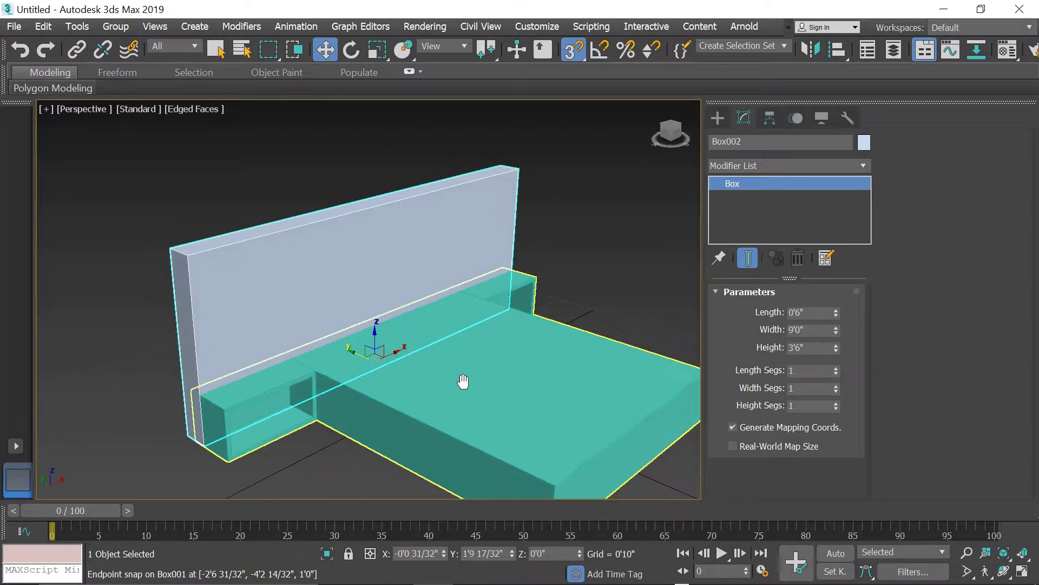
{"action": "scroll", "coordinate": [426, 287], "scroll_direction": "up", "scroll_amount": 4}
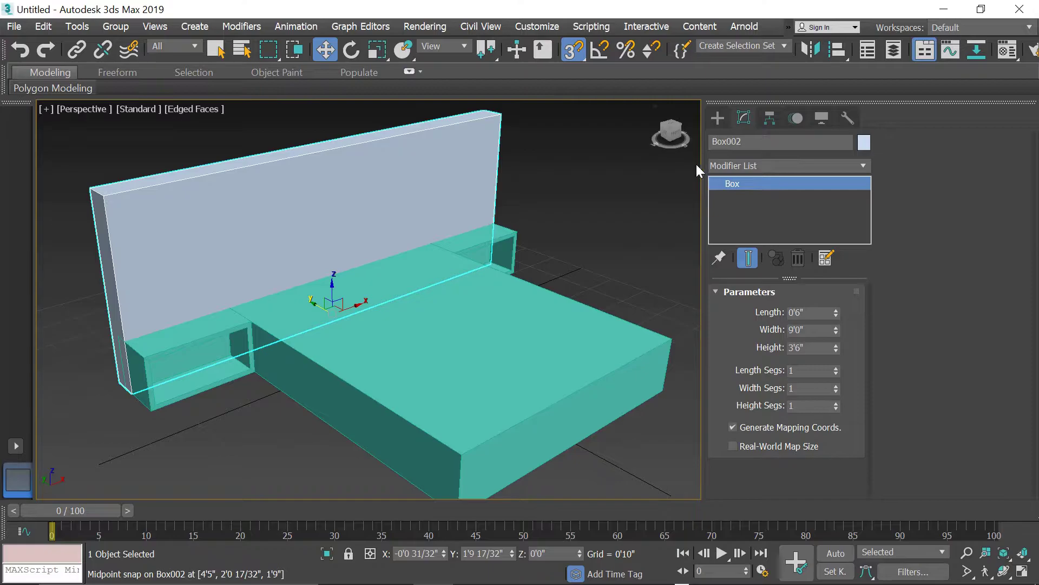
{"action": "key", "text": "s"}
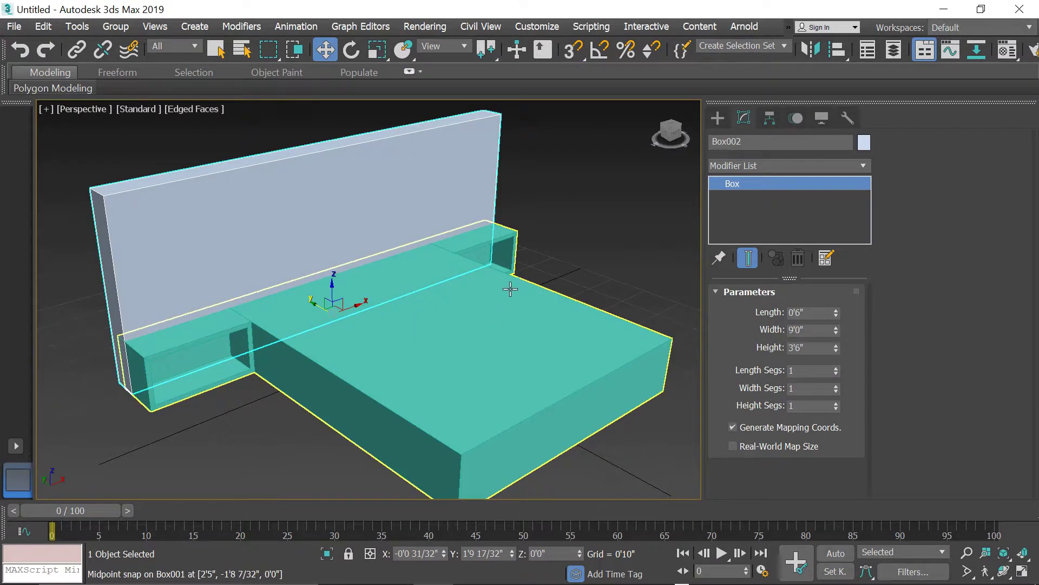
Inset the large top polygon of the bed base by 4".
{"action": "middle_click_drag", "start_coordinate": [550, 220], "coordinate": [549, 260]}
{"action": "left_click", "coordinate": [478, 348]}
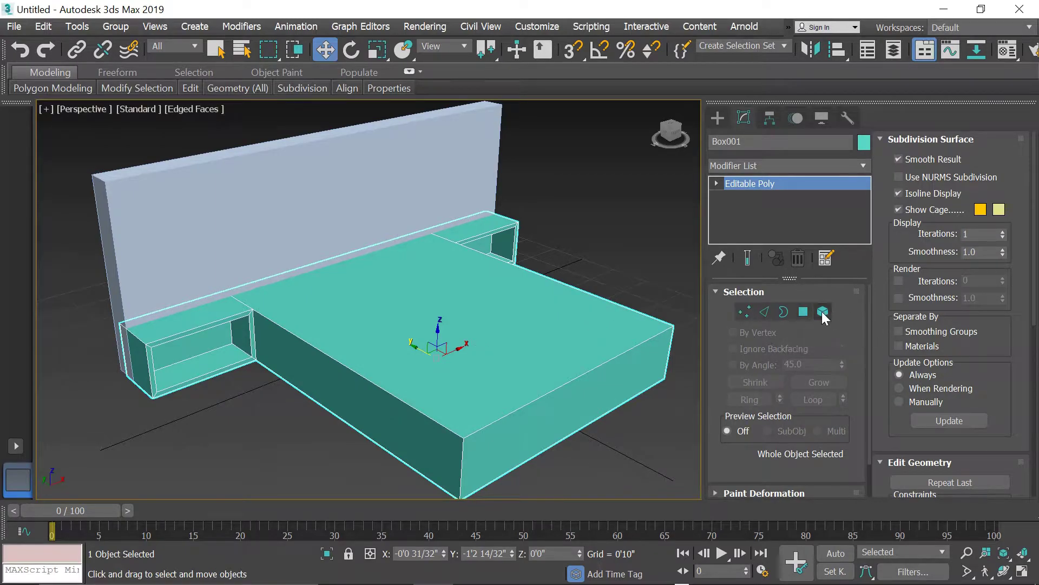
{"action": "left_click", "coordinate": [803, 313]}
{"action": "left_click", "coordinate": [401, 347]}
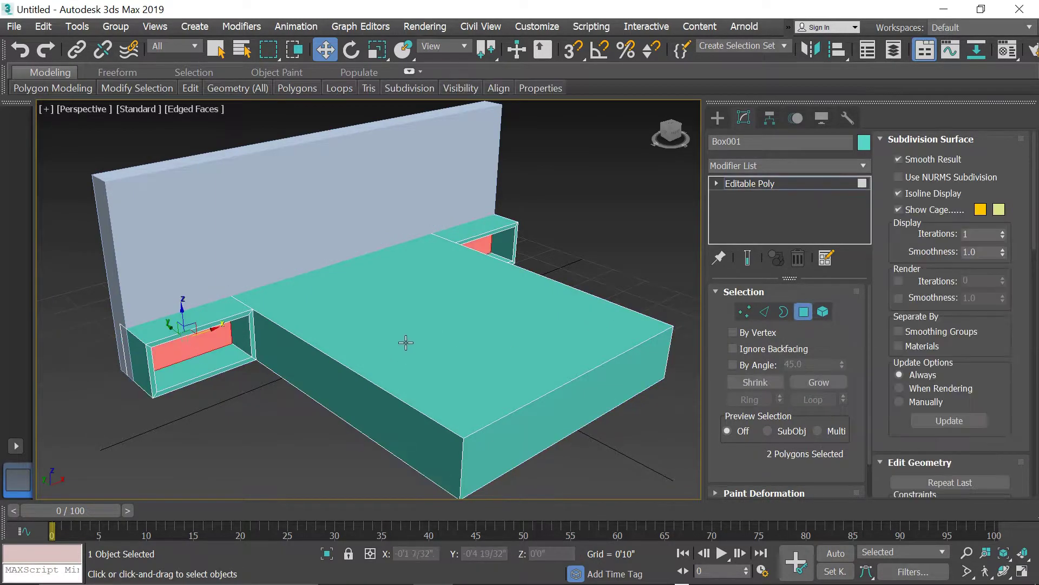
{"action": "scroll", "coordinate": [947, 390], "scroll_direction": "down", "scroll_amount": 3}
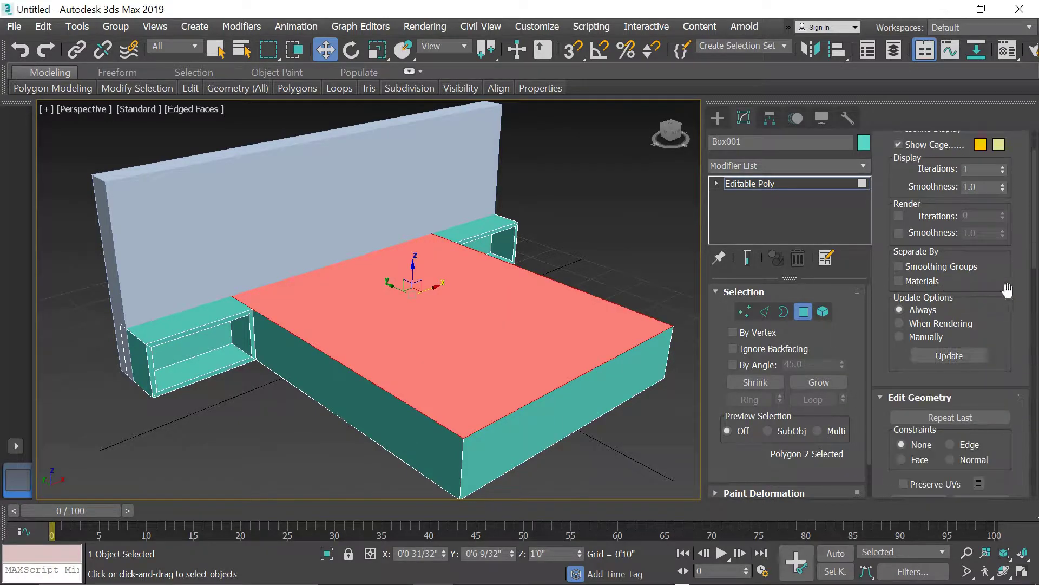
{"action": "left_click_drag", "start_coordinate": [1033, 255], "coordinate": [1033, 479]}
{"action": "left_click", "coordinate": [1003, 405]}
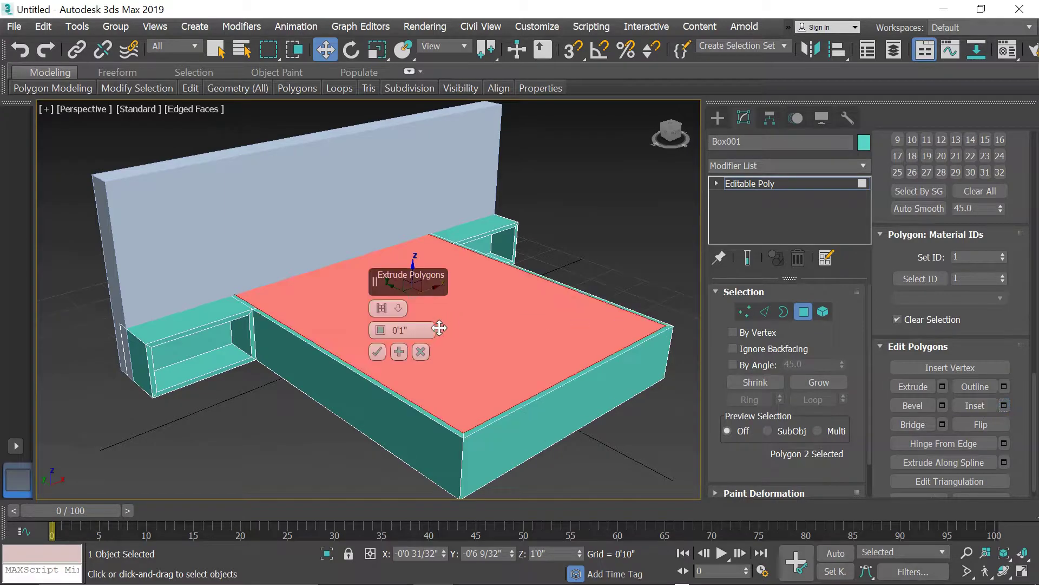
{"action": "scroll", "coordinate": [487, 299], "scroll_direction": "up", "scroll_amount": 5}
{"action": "type", "text": "4"}
{"action": "left_click", "coordinate": [378, 352]}
{"action": "scroll", "coordinate": [376, 349], "scroll_direction": "down", "scroll_amount": 6}
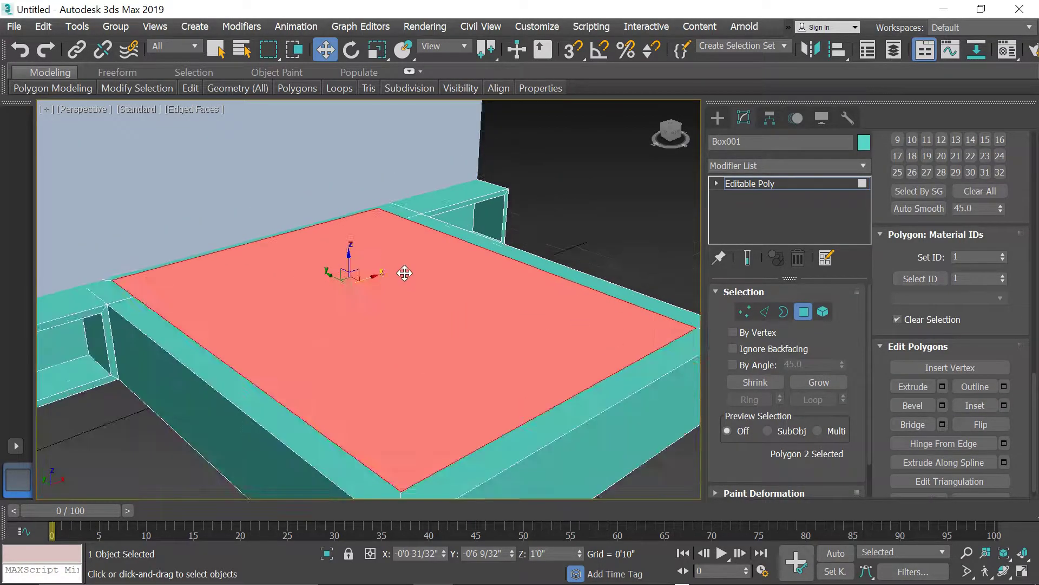
{"action": "mouse_move", "coordinate": [441, 320]}
{"action": "middle_mouse_down", "text": "alt"}
{"action": "mouse_move", "coordinate": [431, 341]}
{"action": "mouse_move", "coordinate": [448, 350]}
{"action": "mouse_move", "coordinate": [459, 321]}
{"action": "middle_mouse_up", "text": "alt"}
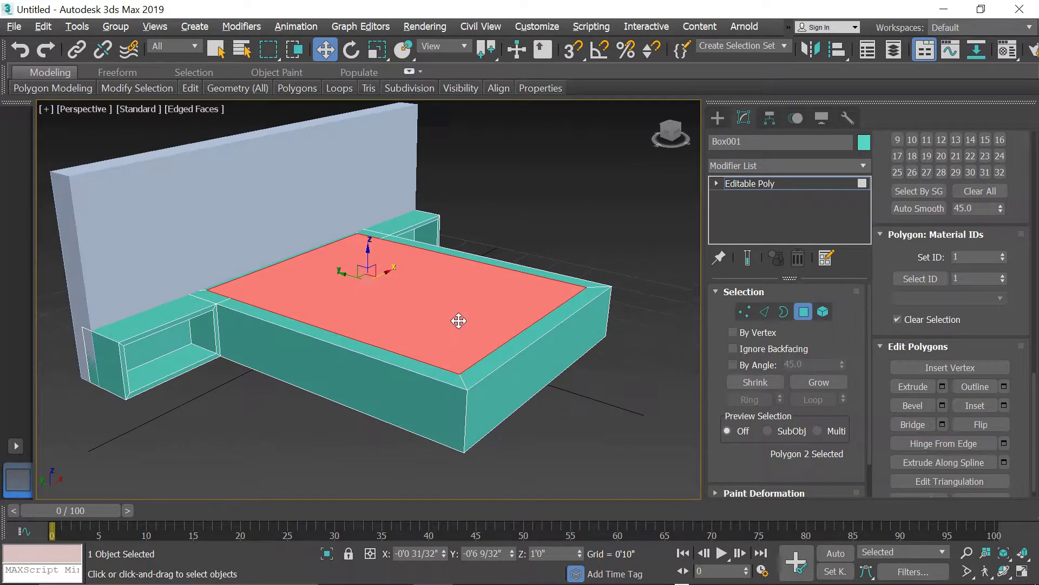
Select the headboard box and turn on 3D snapping, toggling the Enable Axis Constraints snap option.
{"action": "left_click", "coordinate": [226, 236]}
{"action": "middle_click_drag", "start_coordinate": [258, 260], "coordinate": [415, 282]}
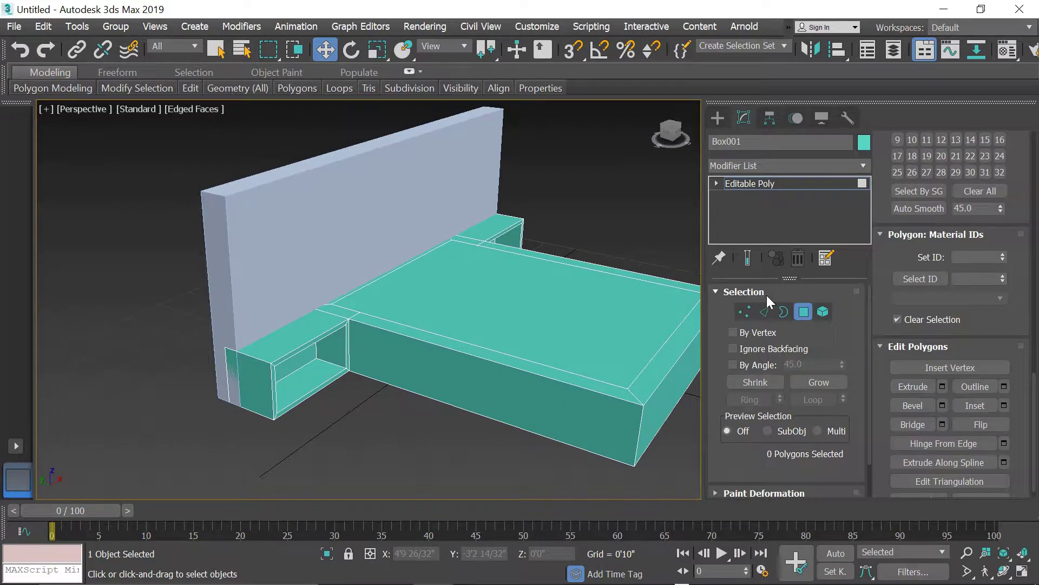
{"action": "left_click", "coordinate": [804, 313]}
{"action": "left_click", "coordinate": [379, 239]}
{"action": "key", "text": "alt+w"}
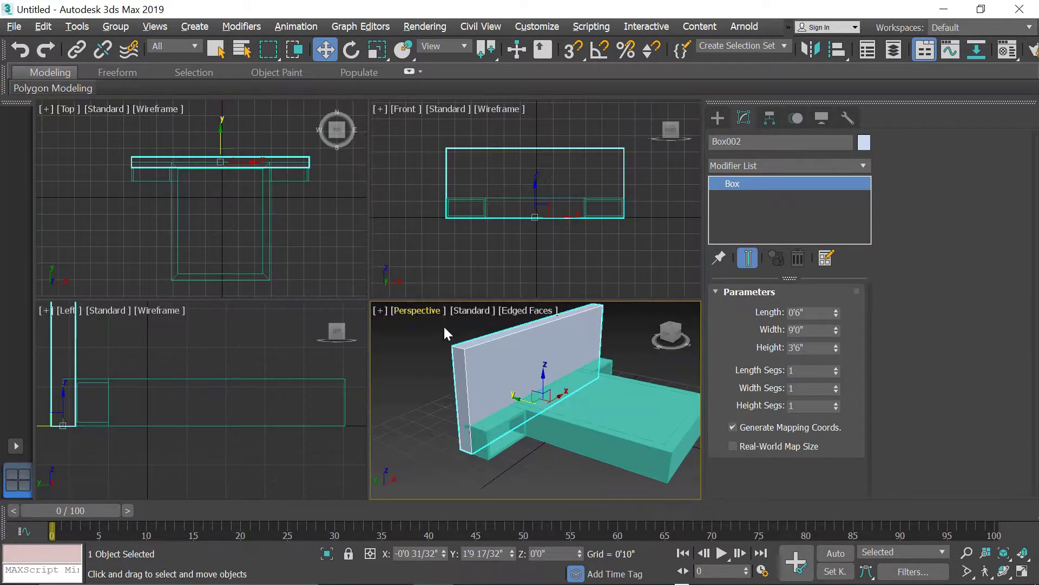
{"action": "key", "text": "alt+w"}
{"action": "scroll", "coordinate": [272, 346], "scroll_direction": "up", "scroll_amount": 5}
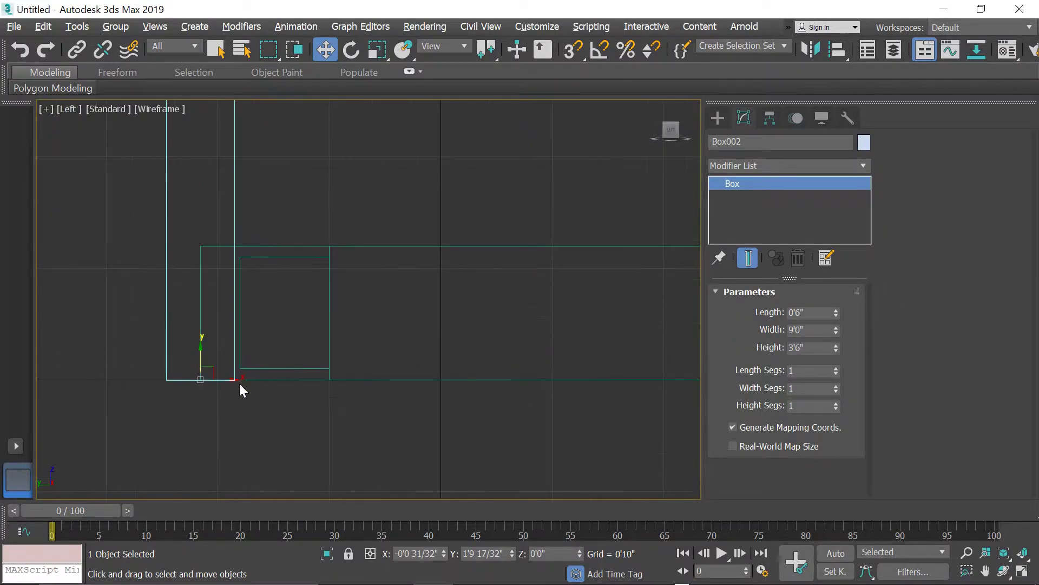
{"action": "left_click", "coordinate": [573, 50]}
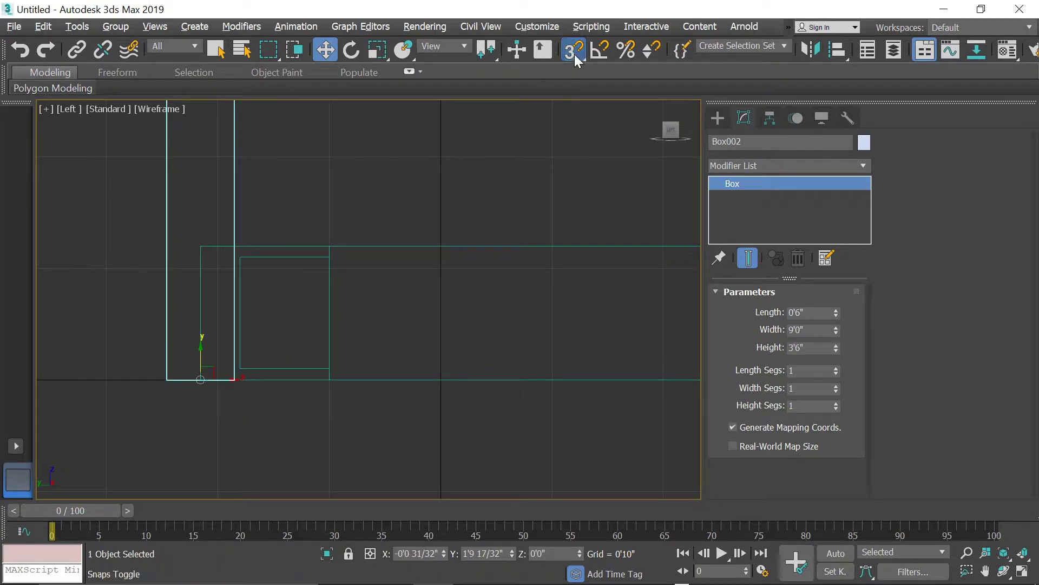
{"action": "left_click", "coordinate": [451, 209]}
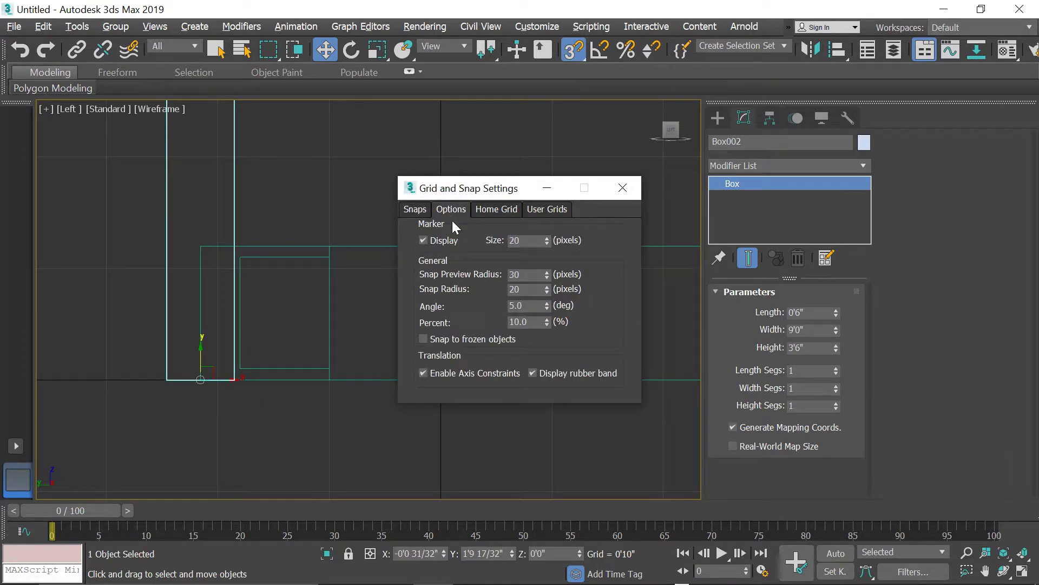
{"action": "left_click", "coordinate": [444, 373]}
{"action": "left_click", "coordinate": [623, 188]}
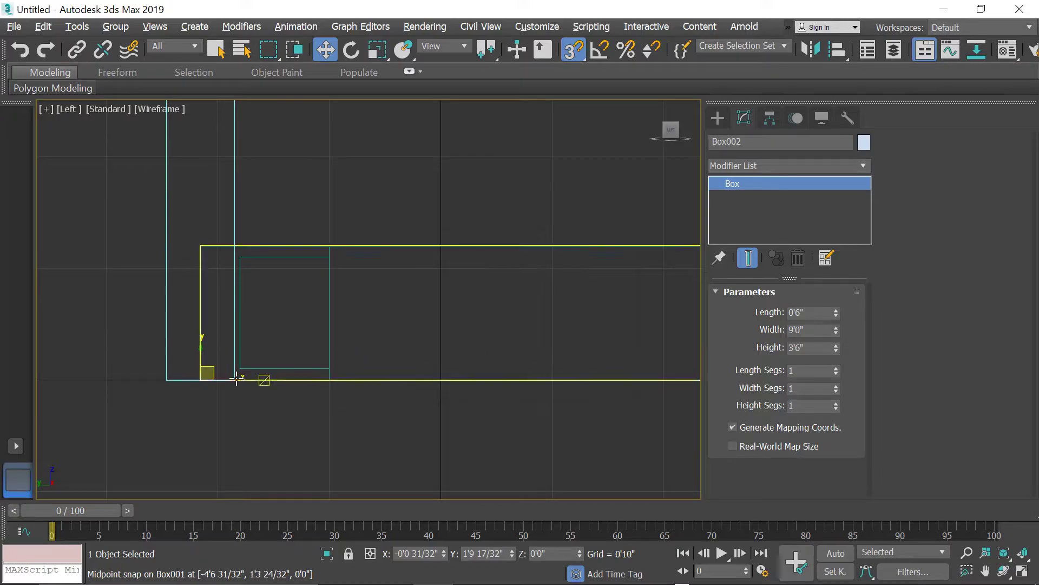
Move the headboard back in the Left view until its front face snaps to the rear of the bed base, leaving snapping off.
{"action": "left_click_drag", "start_coordinate": [235, 379], "coordinate": [198, 379]}
{"action": "scroll", "coordinate": [269, 417], "scroll_direction": "down", "scroll_amount": 2}
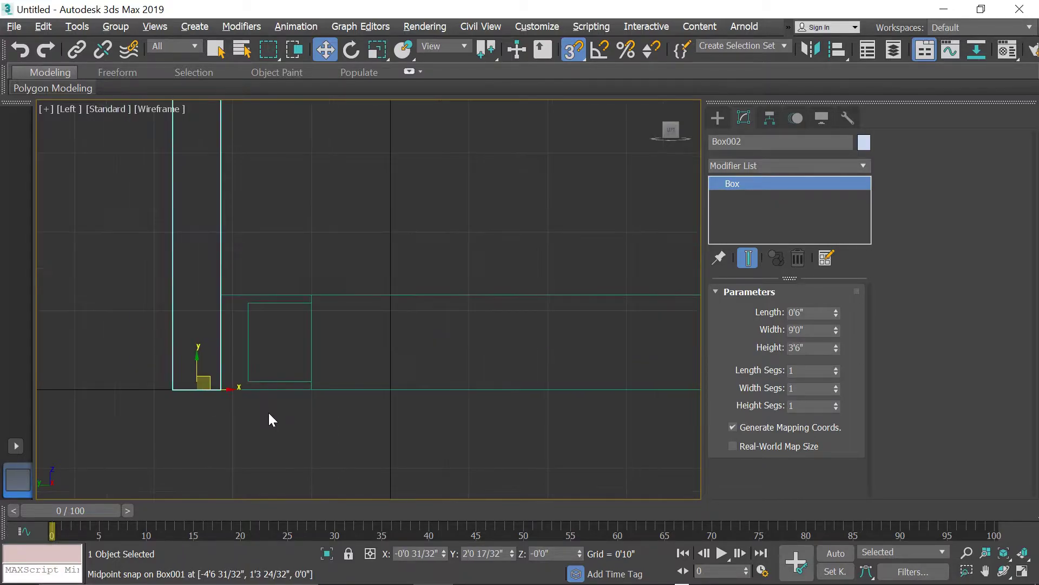
{"action": "key", "text": "alt+w"}
{"action": "key", "text": "alt+w"}
{"action": "scroll", "coordinate": [529, 377], "scroll_direction": "up", "scroll_amount": 4}
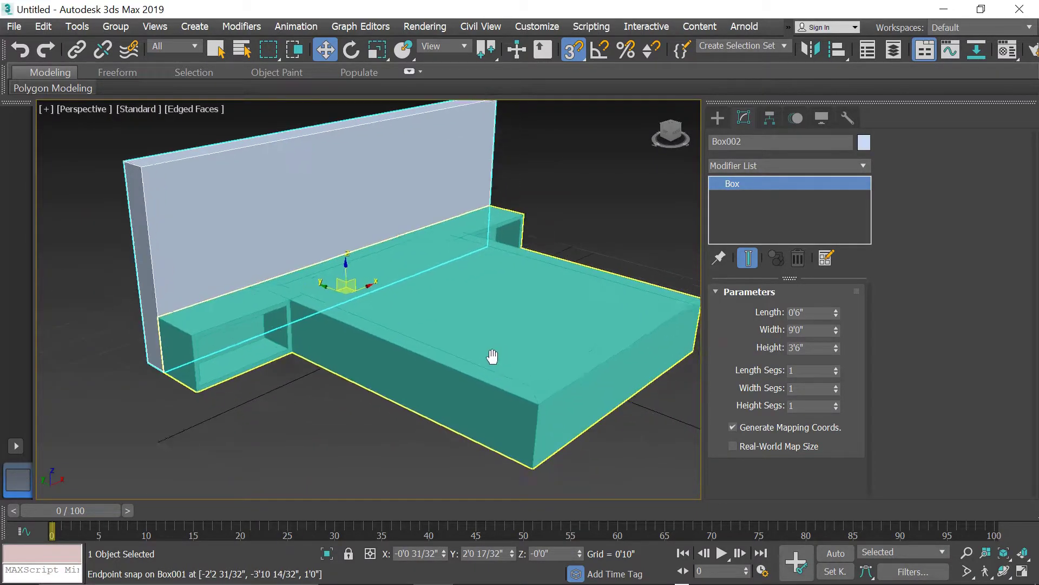
{"action": "scroll", "coordinate": [433, 294], "scroll_direction": "down", "scroll_amount": 2}
{"action": "middle_click_drag", "start_coordinate": [433, 294], "coordinate": [515, 338], "text": "alt"}
{"action": "scroll", "coordinate": [515, 339], "scroll_direction": "up", "scroll_amount": 4}
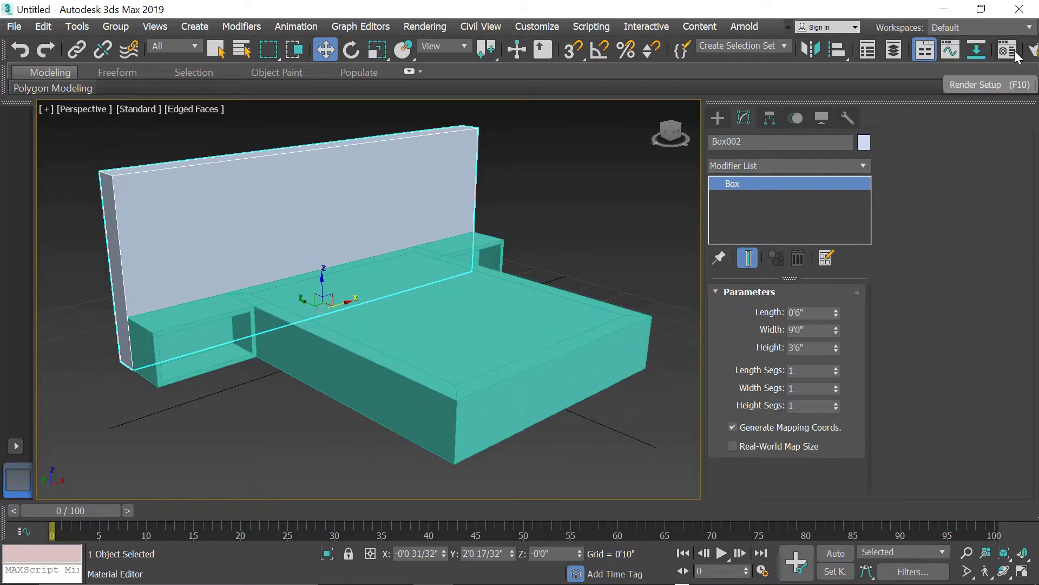
Set the diffuse colour of the first material, 01 - Default, to a dark reddish brown.
{"action": "key", "text": "m"}
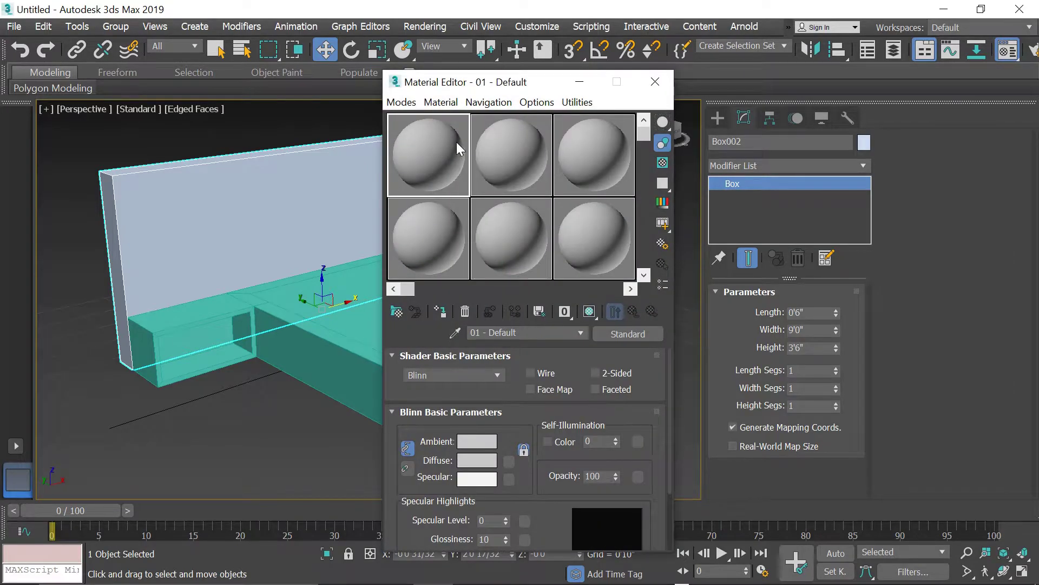
{"action": "left_click", "coordinate": [481, 462]}
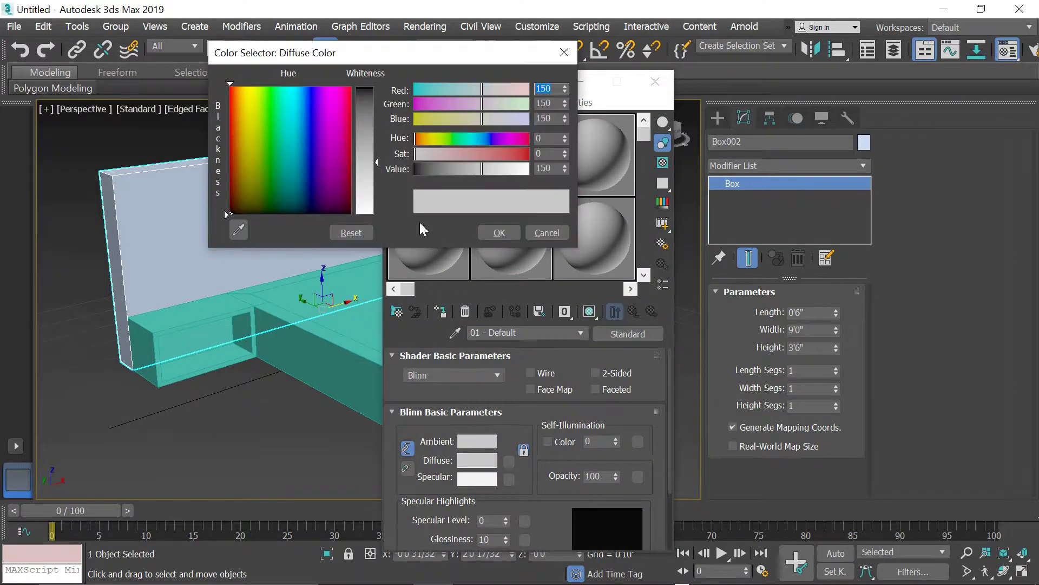
{"action": "left_click", "coordinate": [368, 118]}
{"action": "left_click", "coordinate": [300, 203]}
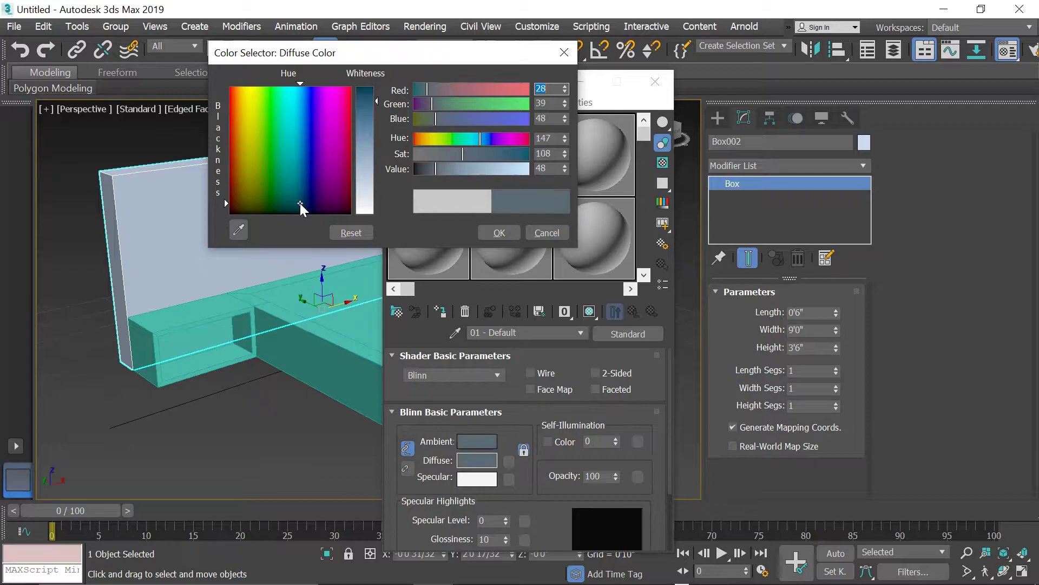
{"action": "left_click_drag", "start_coordinate": [285, 181], "coordinate": [232, 202]}
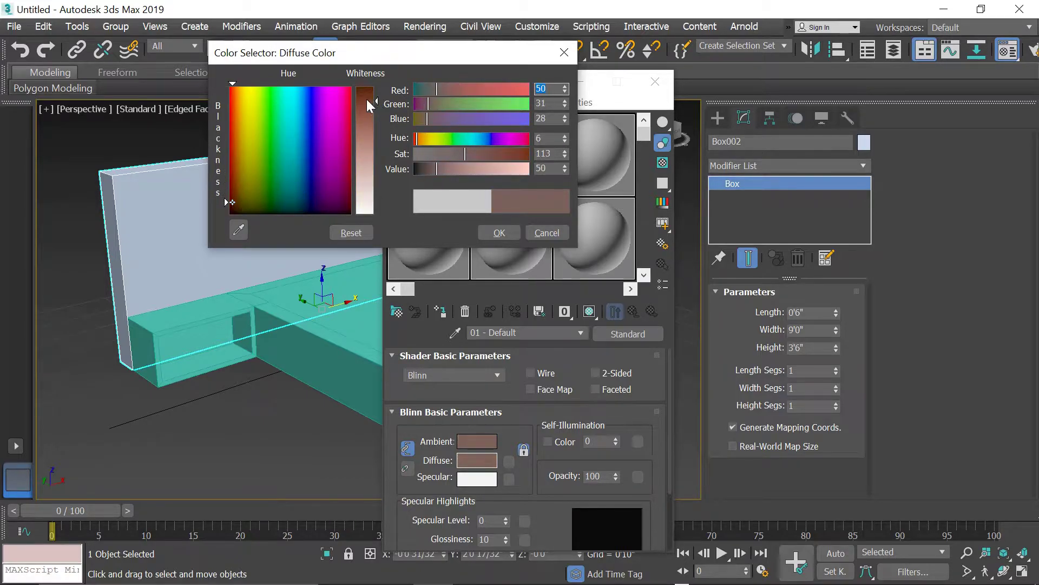
{"action": "left_click_drag", "start_coordinate": [366, 99], "coordinate": [366, 92]}
{"action": "left_click", "coordinate": [504, 233]}
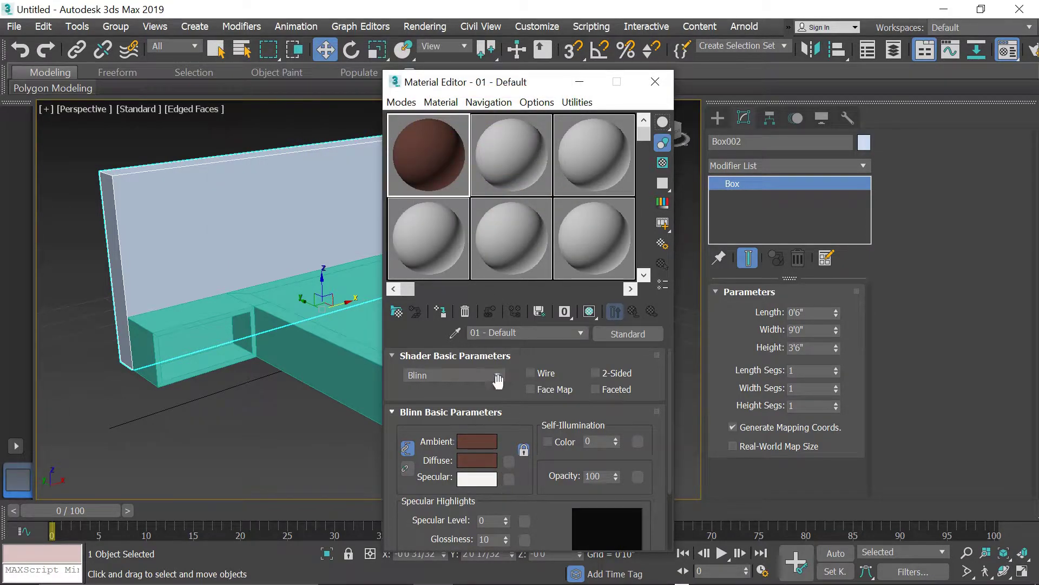
Set the brown material's specular level to 78 and glossiness to 56, and assign it to the headboard.
{"action": "left_click_drag", "start_coordinate": [511, 91], "coordinate": [497, 51]}
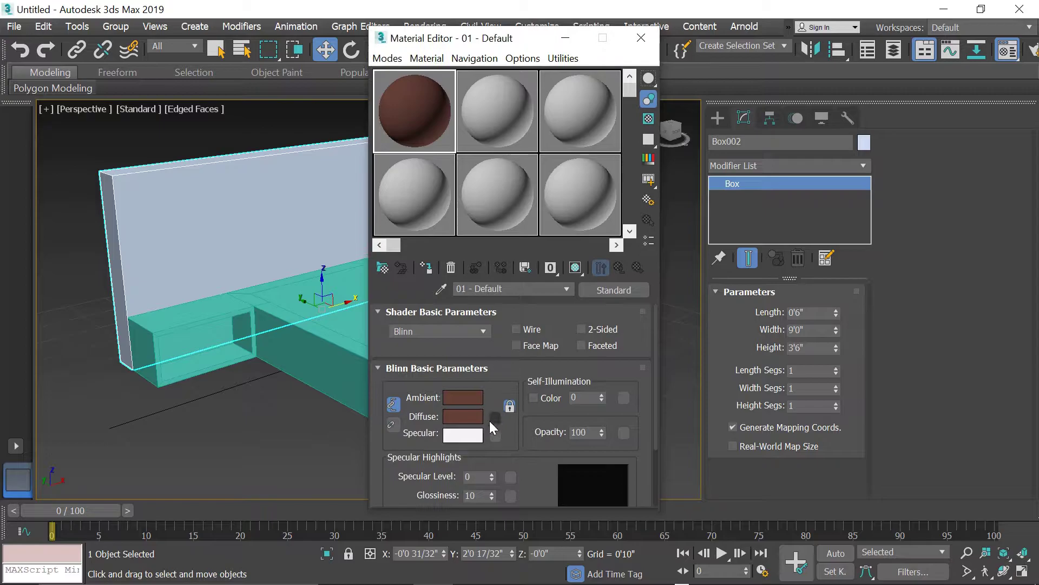
{"action": "scroll", "coordinate": [492, 443], "scroll_direction": "down", "scroll_amount": 2}
{"action": "mouse_move", "coordinate": [491, 446]}
{"action": "left_mouse_down"}
{"action": "mouse_move", "coordinate": [494, 409]}
{"action": "mouse_move", "coordinate": [491, 449]}
{"action": "mouse_move", "coordinate": [492, 435]}
{"action": "left_mouse_up"}
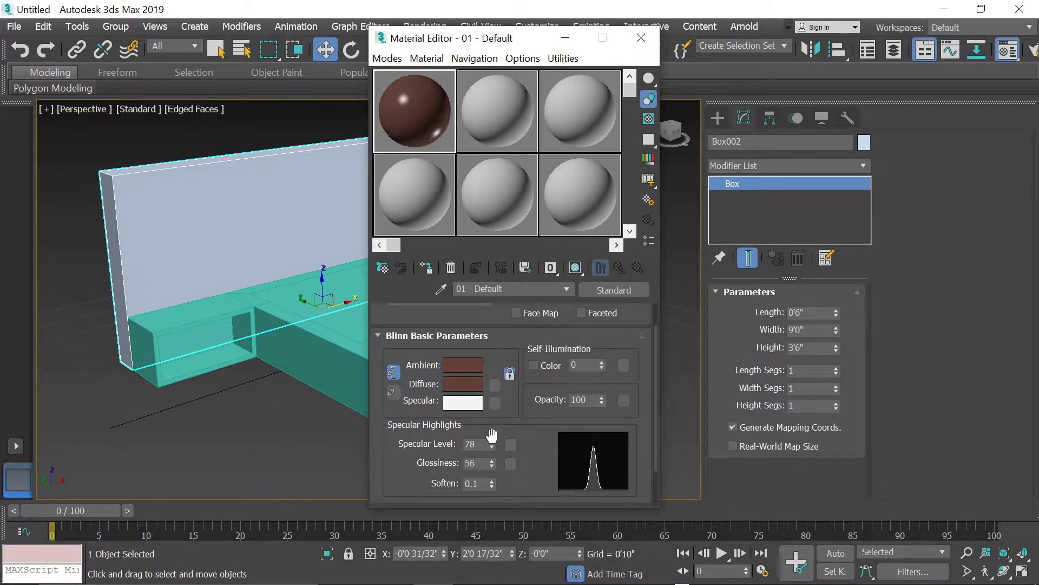
{"action": "left_click", "coordinate": [428, 268]}
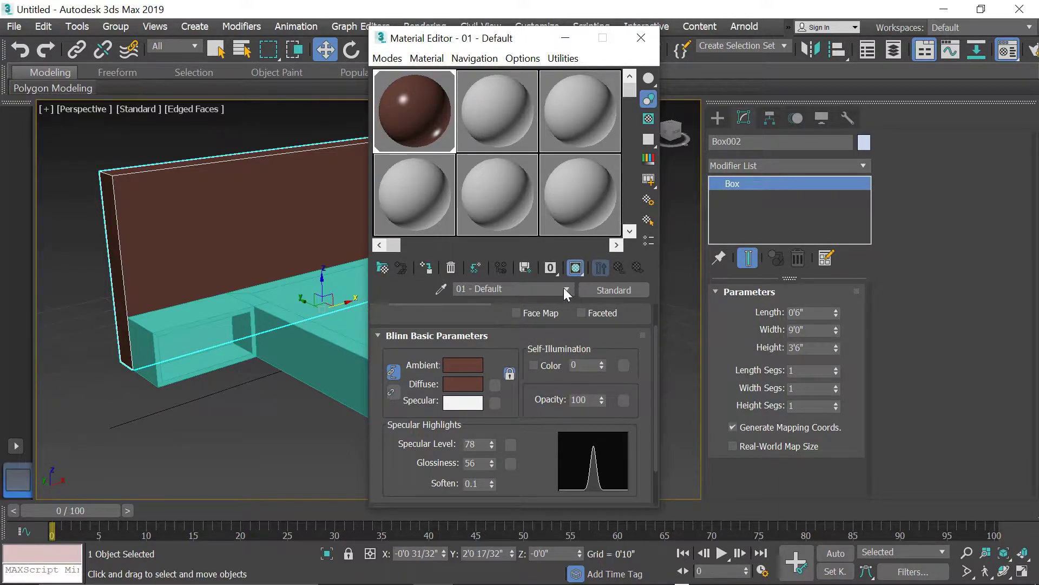
{"action": "left_click", "coordinate": [641, 38]}
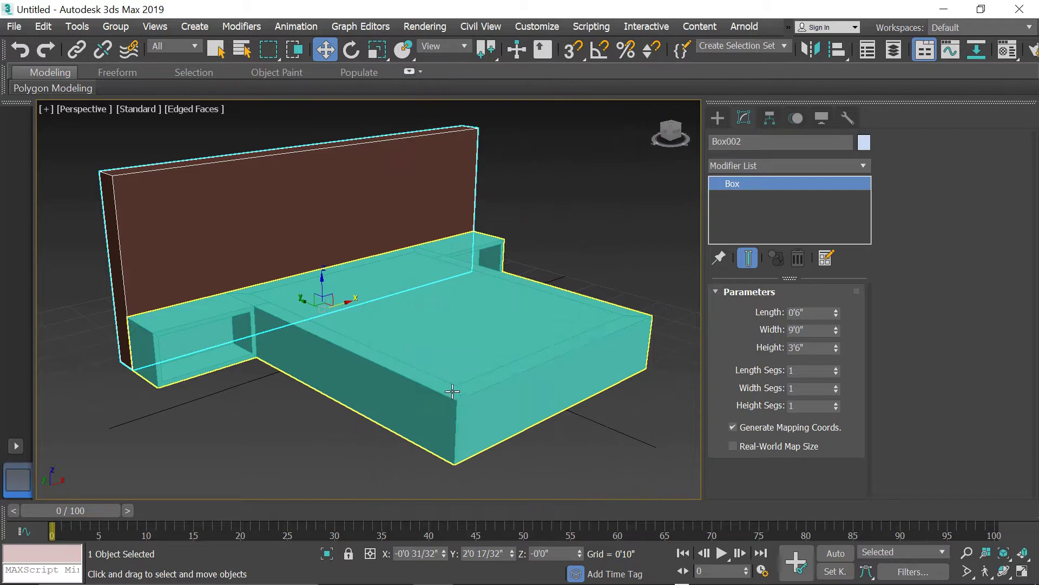
Extrude the inset top polygon of the bed base by -2" to sink the mattress area.
{"action": "middle_click_drag", "start_coordinate": [484, 325], "coordinate": [488, 343], "text": "alt"}
{"action": "left_click", "coordinate": [488, 343]}
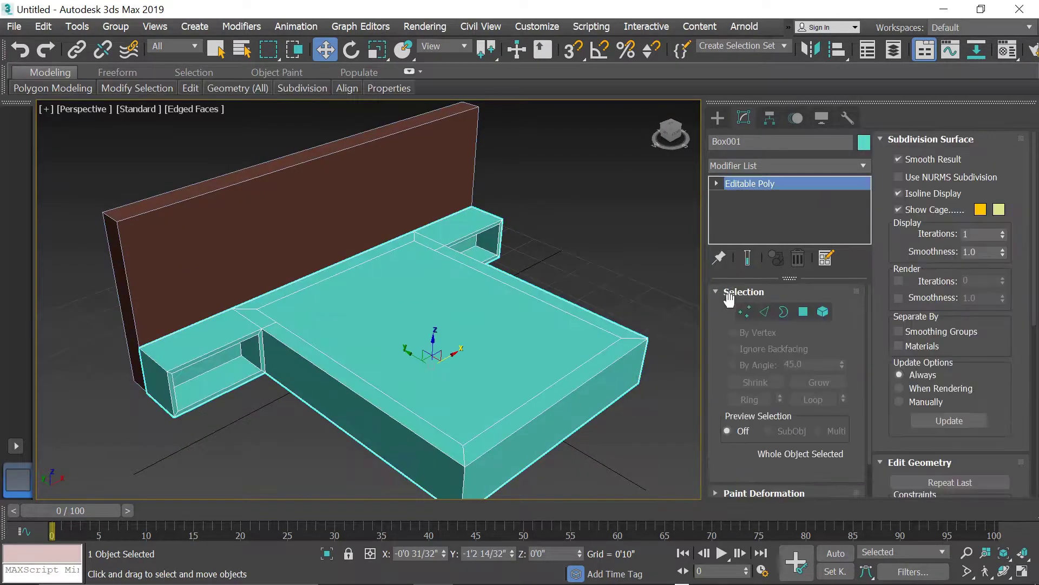
{"action": "left_click", "coordinate": [799, 313]}
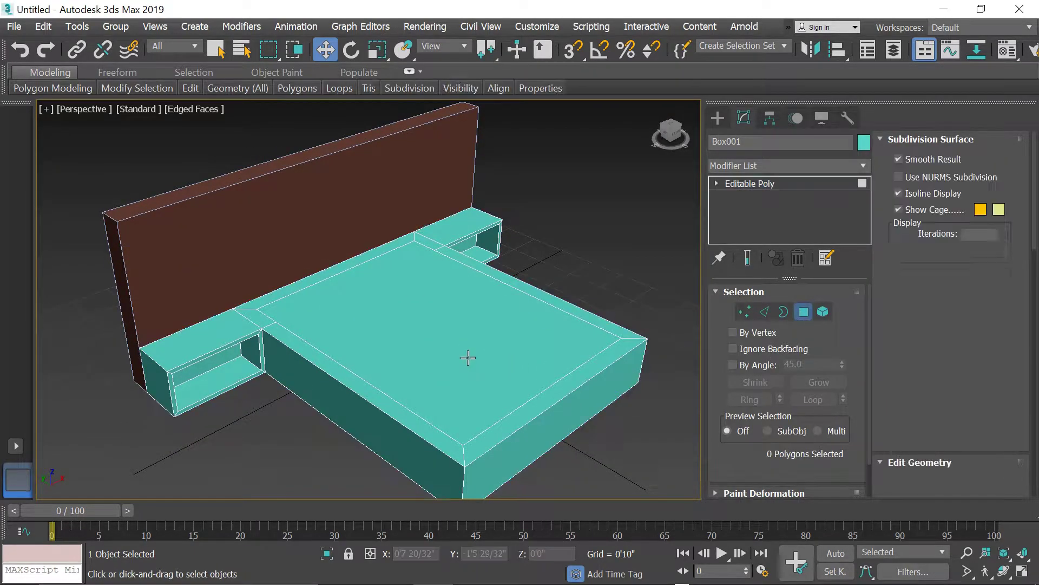
{"action": "left_click", "coordinate": [462, 338]}
{"action": "middle_click_drag", "start_coordinate": [462, 334], "coordinate": [457, 316], "text": "alt"}
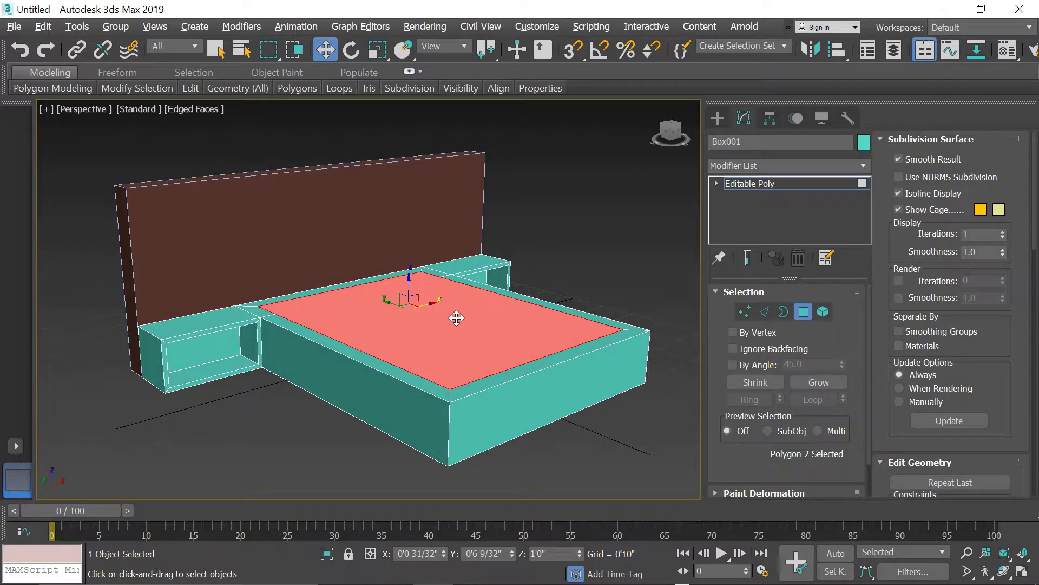
{"action": "right_click", "coordinate": [403, 290]}
{"action": "left_click", "coordinate": [264, 335]}
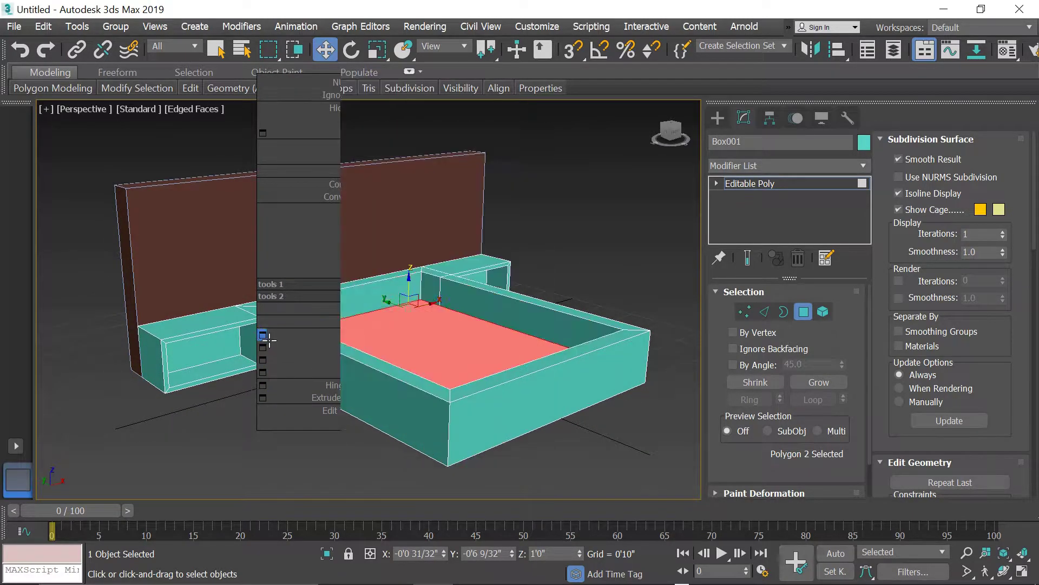
{"action": "scroll", "coordinate": [398, 299], "scroll_direction": "up", "scroll_amount": 4}
{"action": "mouse_move", "coordinate": [380, 330]}
{"action": "left_mouse_down"}
{"action": "mouse_move", "coordinate": [380, 301]}
{"action": "mouse_move", "coordinate": [379, 313]}
{"action": "left_mouse_up"}
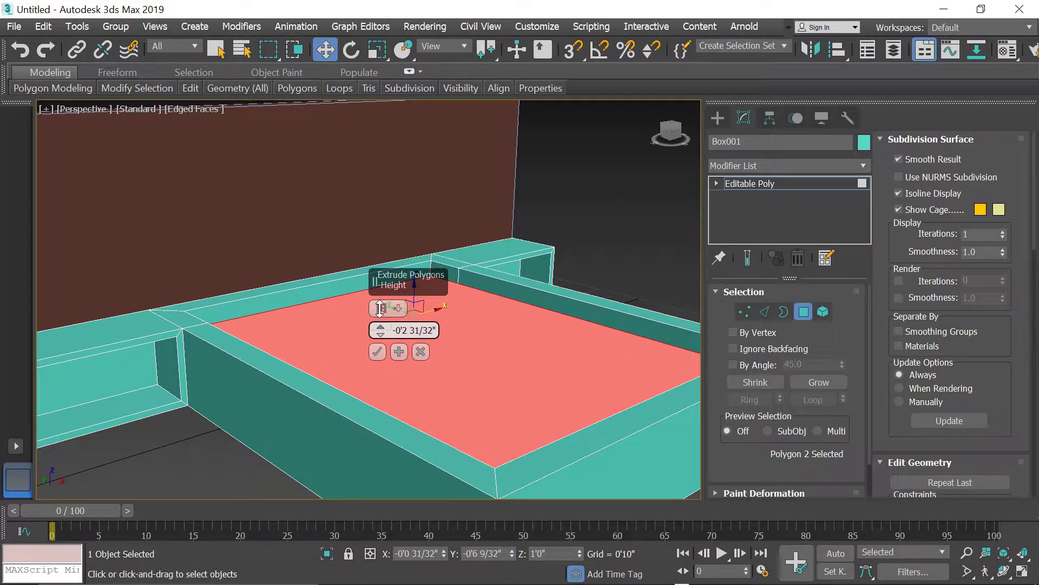
{"action": "double_click", "coordinate": [401, 330]}
{"action": "key", "text": "BackSpace"}
{"action": "type", "text": "-2"}
{"action": "key", "text": "Return"}
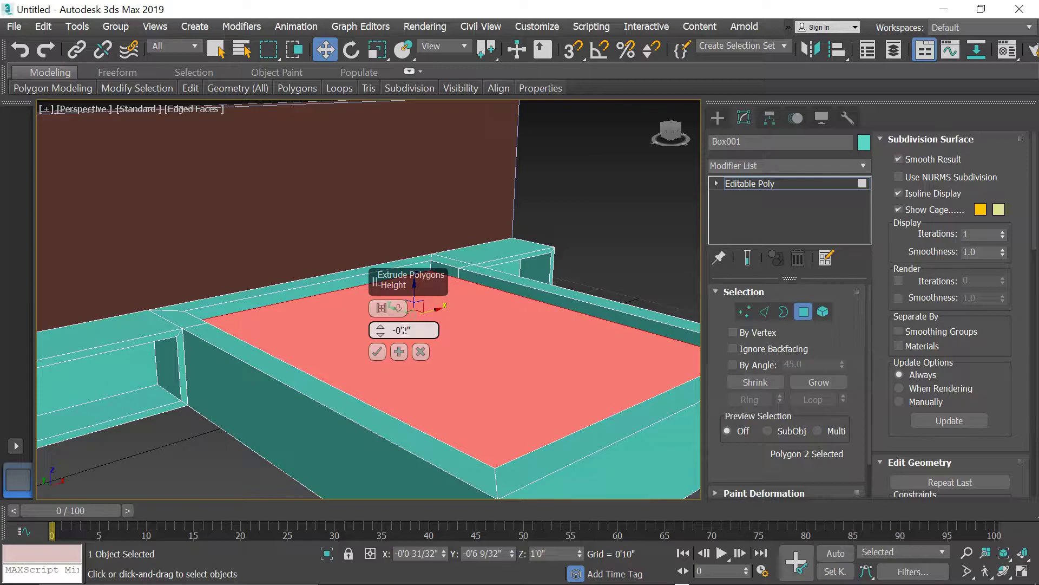
{"action": "left_click", "coordinate": [377, 354]}
{"action": "scroll", "coordinate": [412, 356], "scroll_direction": "down", "scroll_amount": 3}
{"action": "mouse_move", "coordinate": [413, 356]}
{"action": "middle_mouse_down", "text": "alt"}
{"action": "mouse_move", "coordinate": [432, 373]}
{"action": "mouse_move", "coordinate": [415, 336]}
{"action": "middle_mouse_up", "text": "alt"}
{"action": "scroll", "coordinate": [422, 355], "scroll_direction": "up", "scroll_amount": 3}
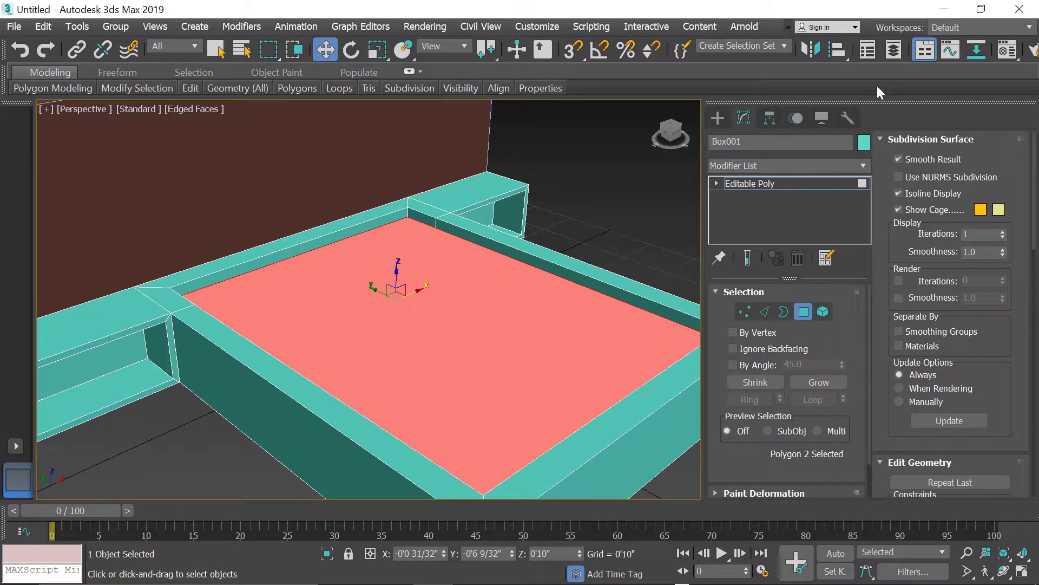
Set the diffuse colour of the second material, 02 - Default, to pure white (255, 255, 255) and assign it to the bed base.
{"action": "key", "text": "m"}
{"action": "left_click", "coordinate": [492, 132]}
{"action": "left_click", "coordinate": [458, 415]}
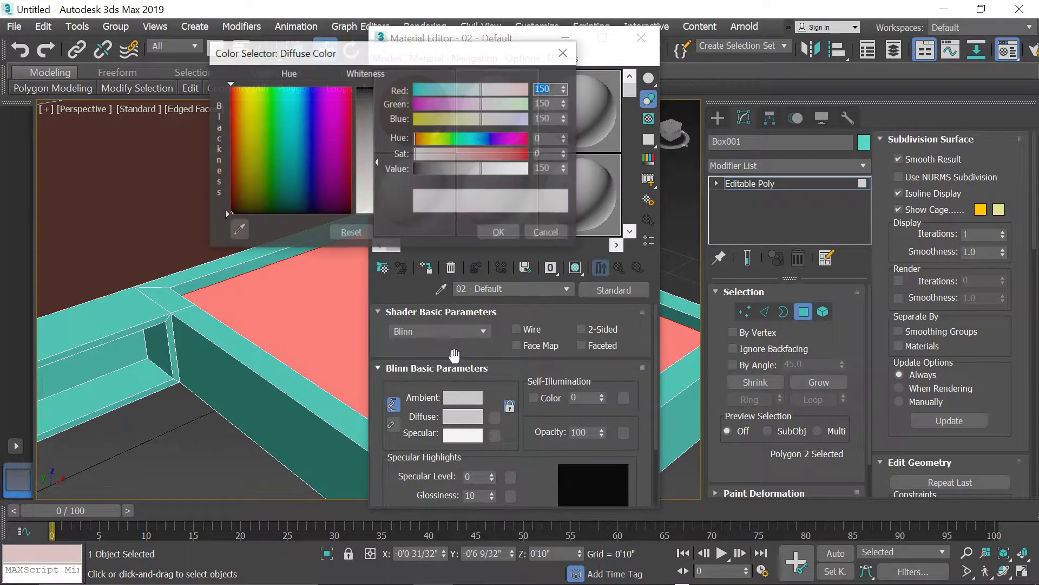
{"action": "left_click_drag", "start_coordinate": [375, 201], "coordinate": [373, 215]}
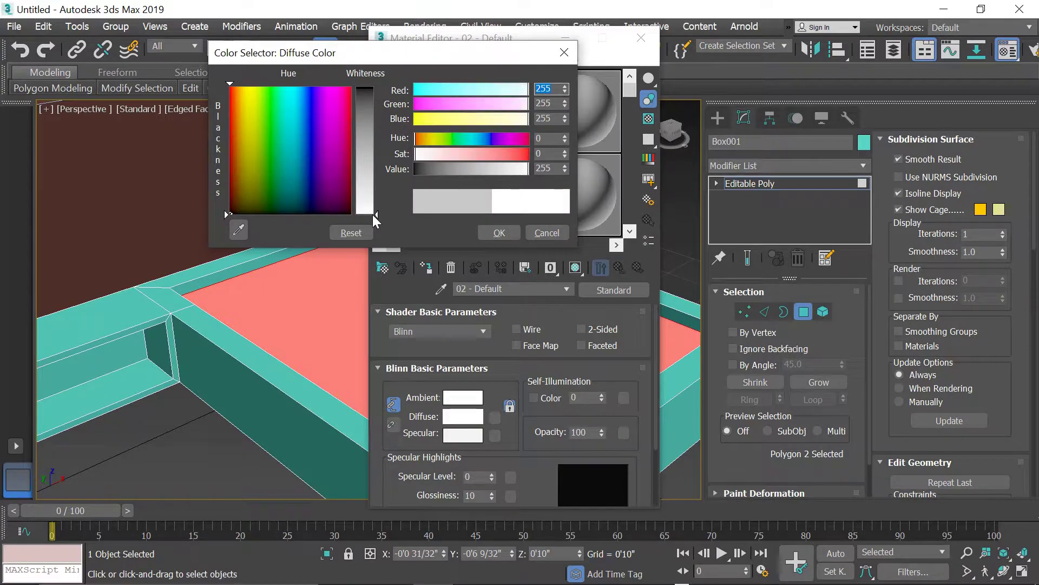
{"action": "left_click", "coordinate": [498, 233]}
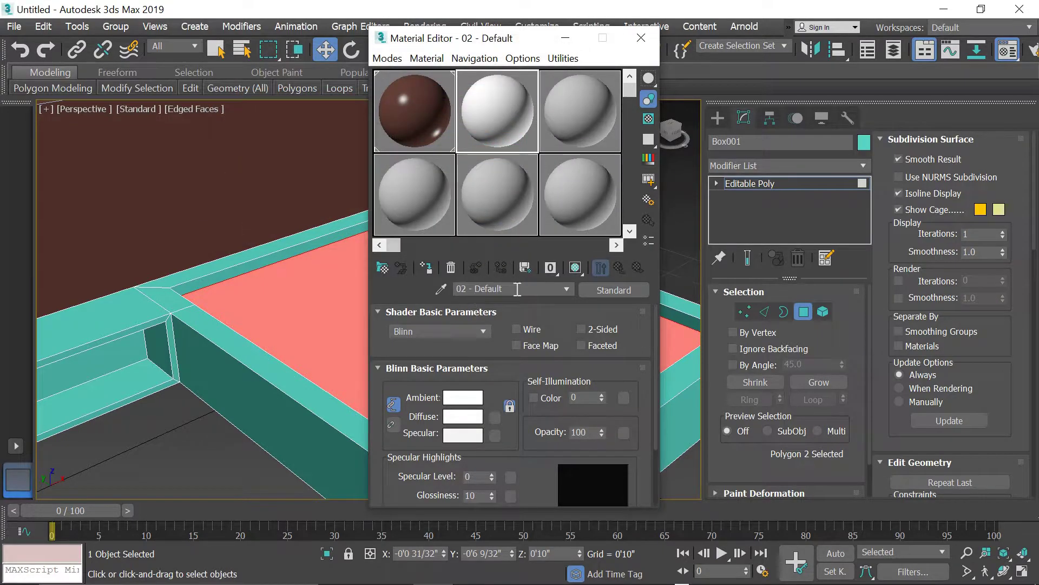
{"action": "left_click", "coordinate": [426, 268]}
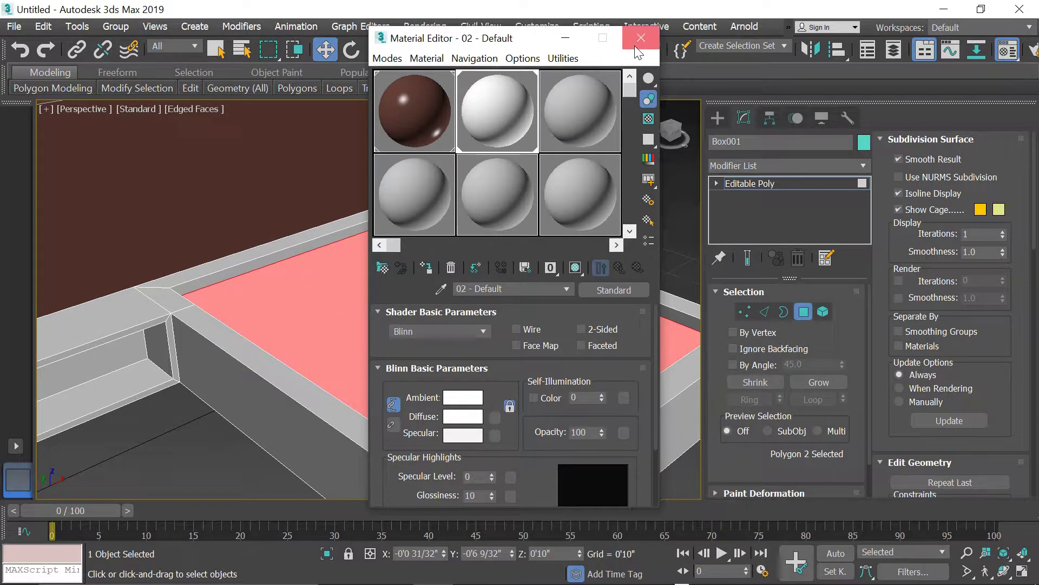
{"action": "left_click", "coordinate": [638, 46]}
Assign the white material 02 - Default to the back polygons inside both side-arm recesses.
{"action": "scroll", "coordinate": [478, 267], "scroll_direction": "down", "scroll_amount": 5}
{"action": "middle_click_drag", "start_coordinate": [478, 267], "coordinate": [453, 263], "text": "alt"}
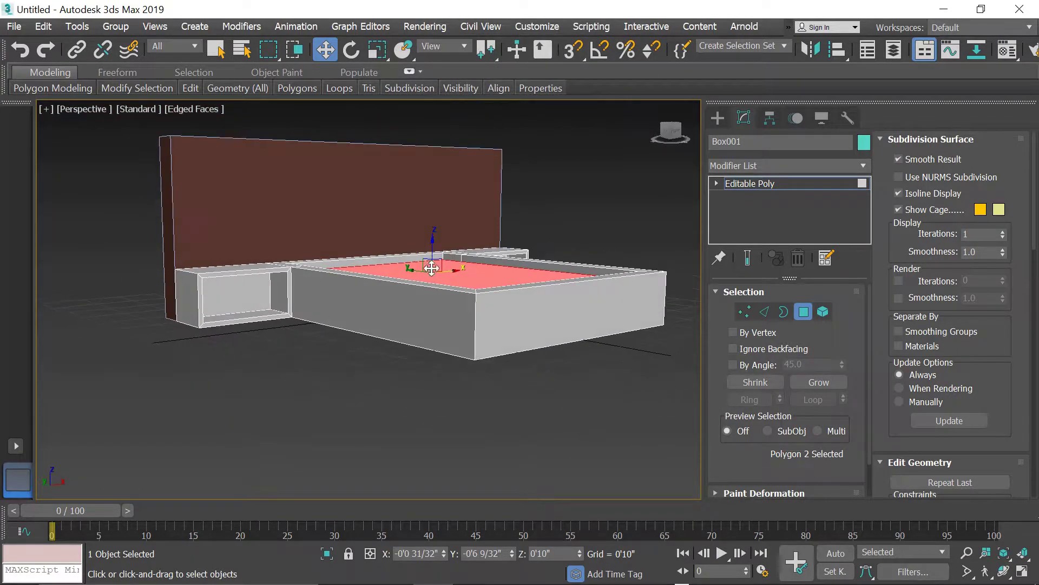
{"action": "left_click", "coordinate": [235, 301]}
{"action": "mouse_move", "coordinate": [383, 315]}
{"action": "middle_mouse_down", "text": "alt"}
{"action": "mouse_move", "coordinate": [417, 310]}
{"action": "mouse_move", "coordinate": [397, 319]}
{"action": "middle_mouse_up", "text": "alt"}
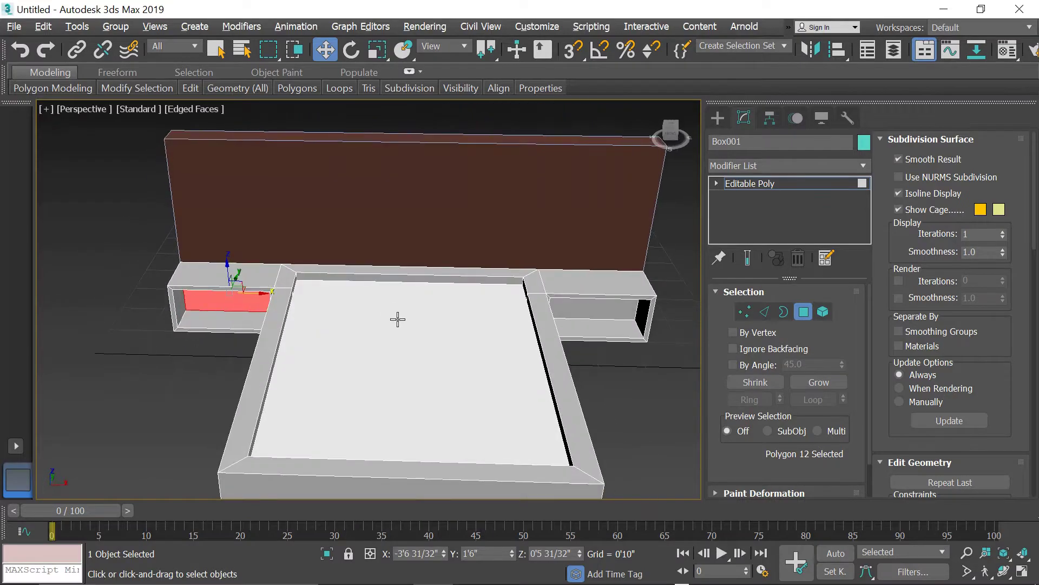
{"action": "left_click", "coordinate": [587, 306], "text": "ctrl"}
{"action": "mouse_move", "coordinate": [501, 367]}
{"action": "middle_mouse_down", "text": "alt"}
{"action": "mouse_move", "coordinate": [493, 343]}
{"action": "mouse_move", "coordinate": [505, 351]}
{"action": "middle_mouse_up", "text": "alt"}
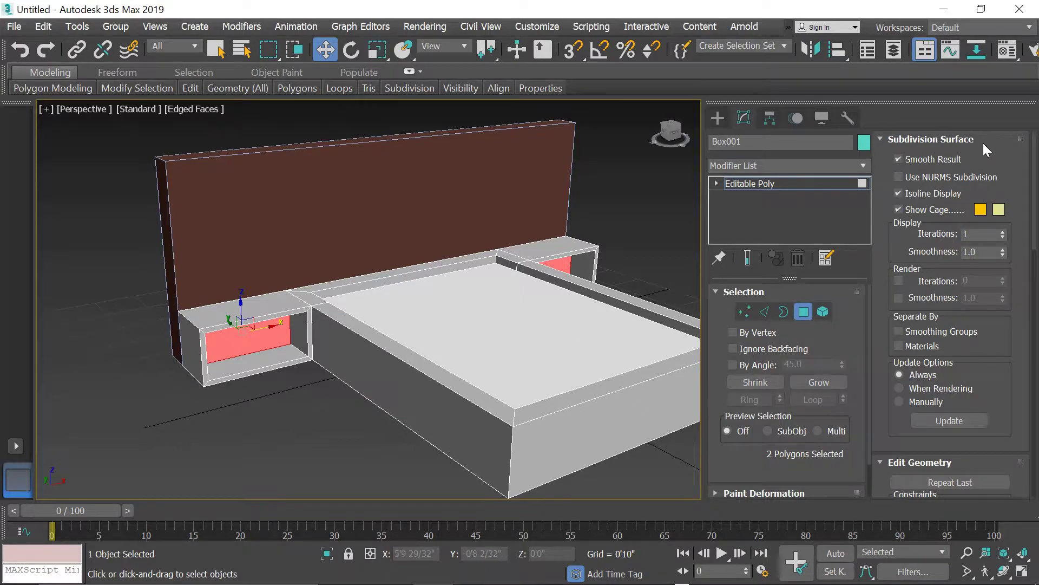
{"action": "key", "text": "m"}
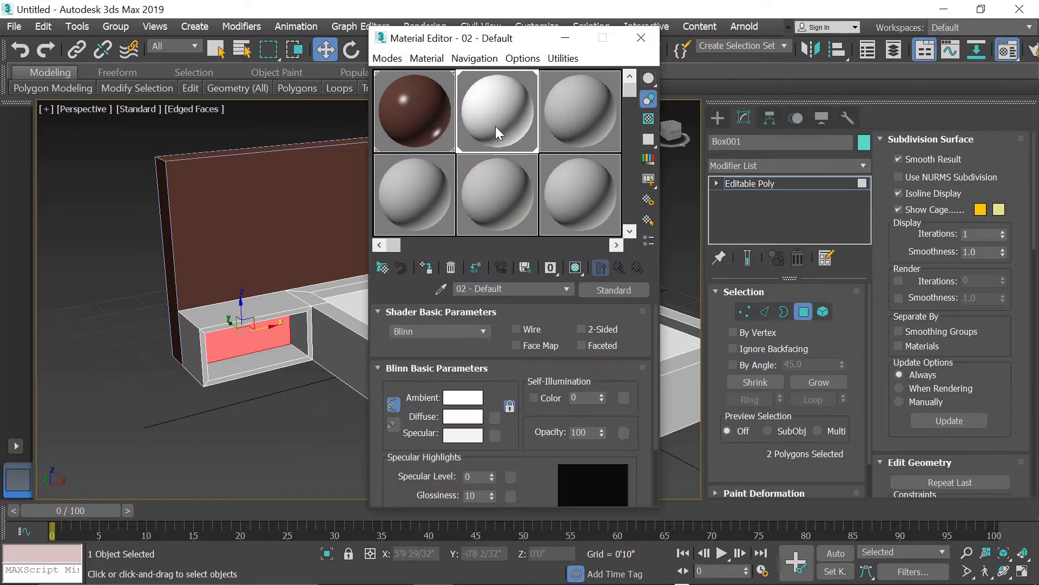
{"action": "left_click", "coordinate": [426, 268]}
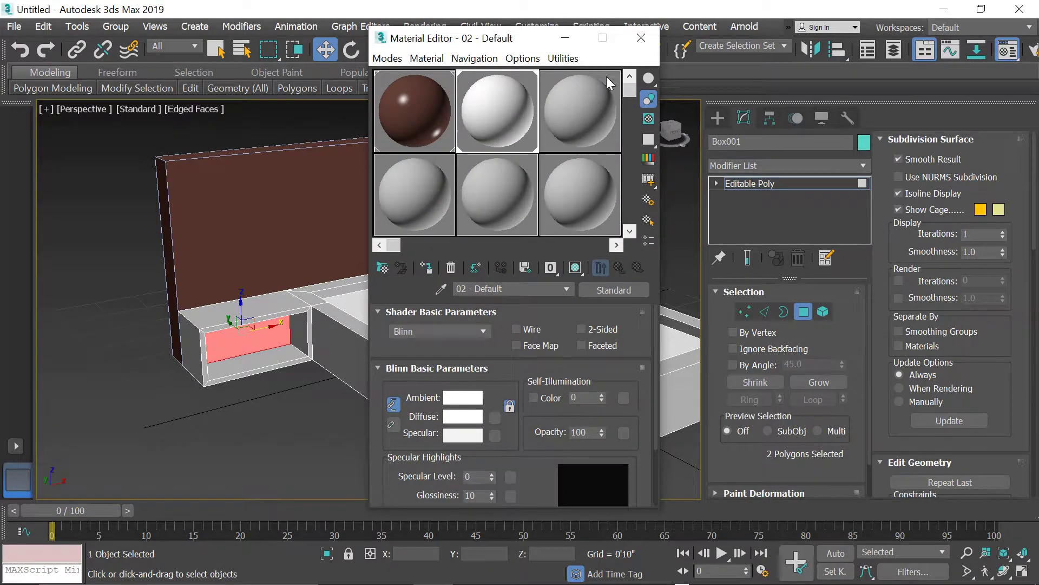
{"action": "left_click", "coordinate": [639, 41]}
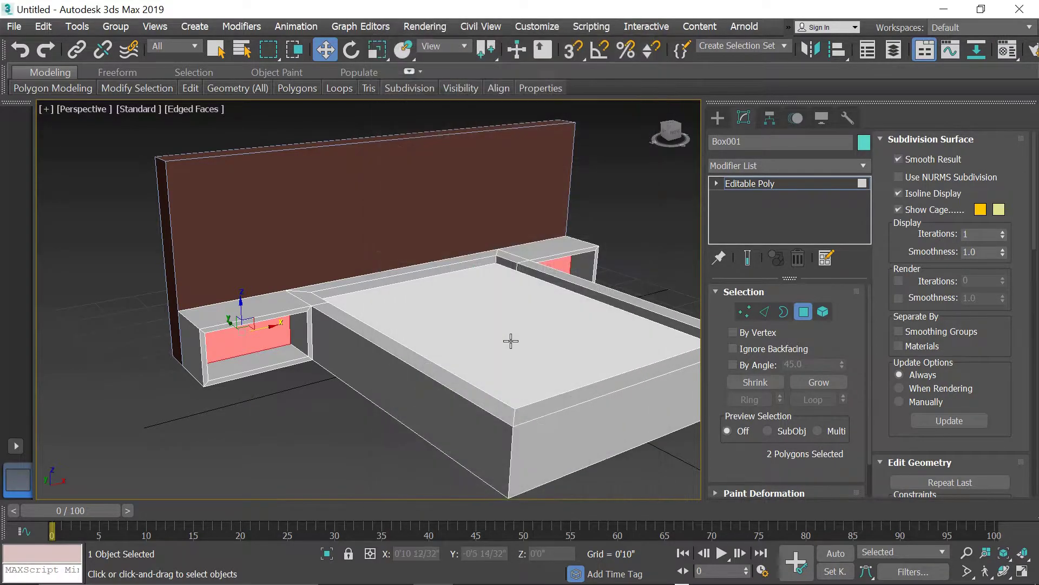
Assign the brown material 01 - Default to all bed base polygons except the recess backs and the sunken top, and deselect the bed.
{"action": "middle_click_drag", "start_coordinate": [511, 341], "coordinate": [476, 339]}
{"action": "left_click", "coordinate": [43, 28]}
{"action": "left_click", "coordinate": [98, 314]}
{"action": "middle_click_drag", "start_coordinate": [443, 363], "coordinate": [386, 346]}
{"action": "middle_click_drag", "start_coordinate": [452, 381], "coordinate": [446, 386], "text": "alt"}
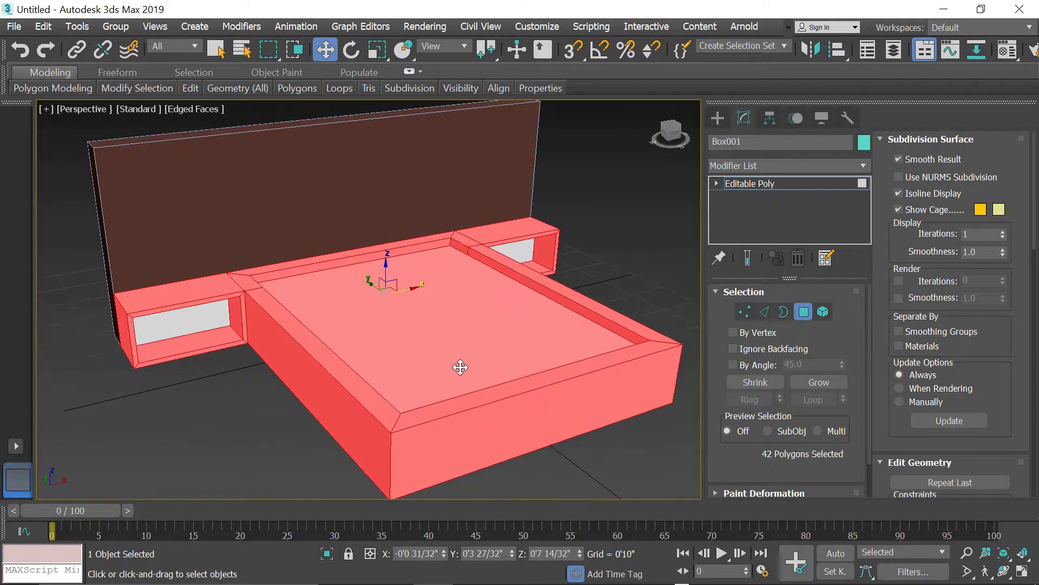
{"action": "left_click", "coordinate": [468, 334], "text": "alt"}
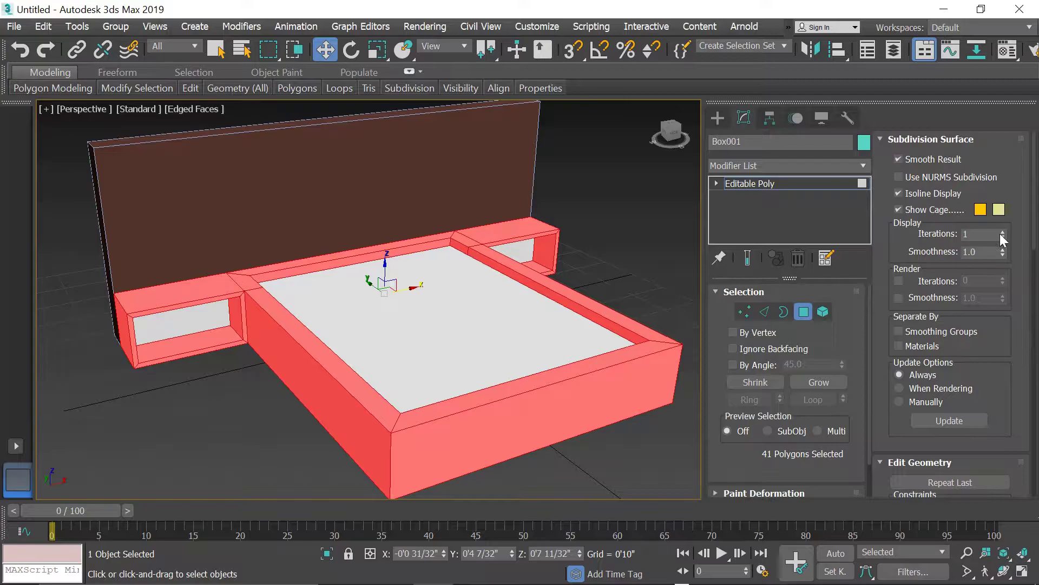
{"action": "key", "text": "m"}
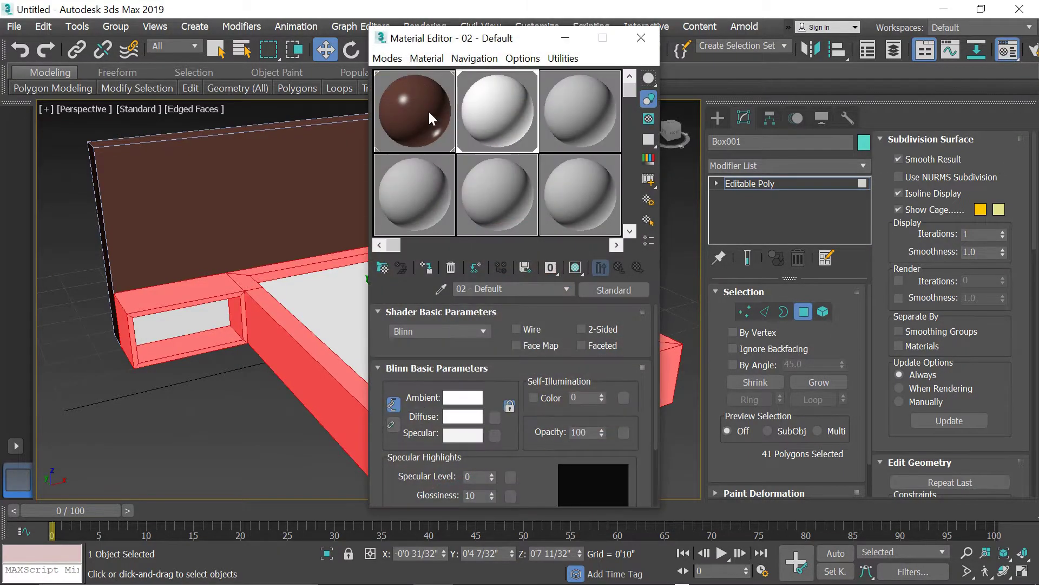
{"action": "left_click", "coordinate": [427, 269]}
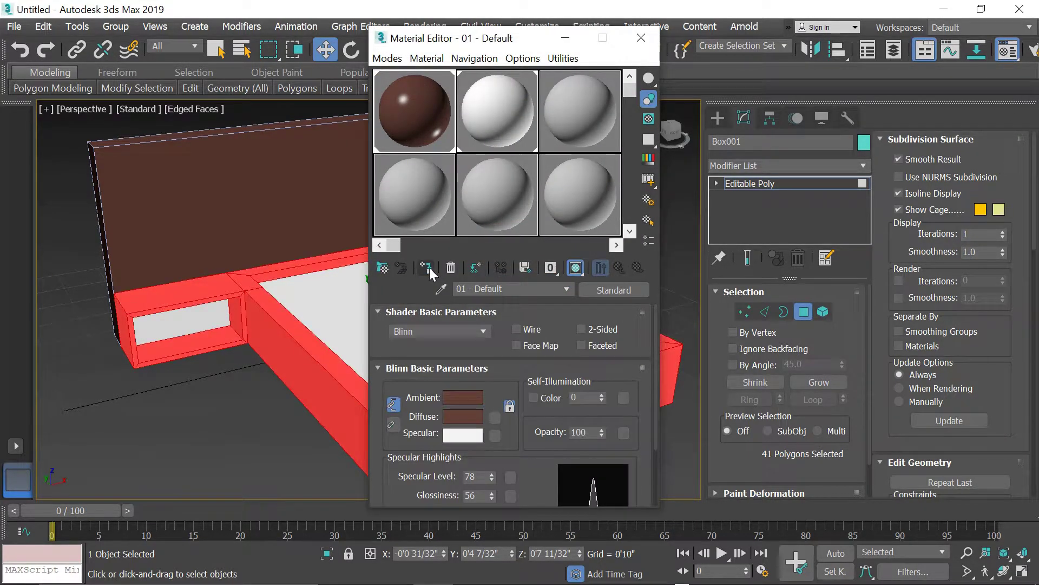
{"action": "left_click", "coordinate": [641, 37]}
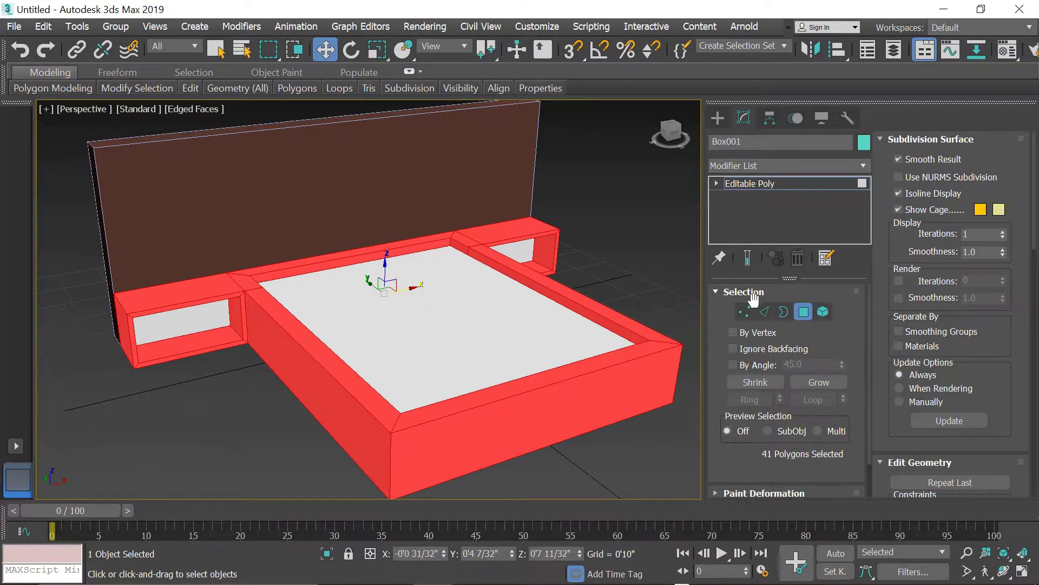
{"action": "left_click", "coordinate": [803, 311]}
{"action": "middle_click_drag", "start_coordinate": [647, 277], "coordinate": [559, 297], "text": "alt"}
{"action": "left_click", "coordinate": [596, 276]}
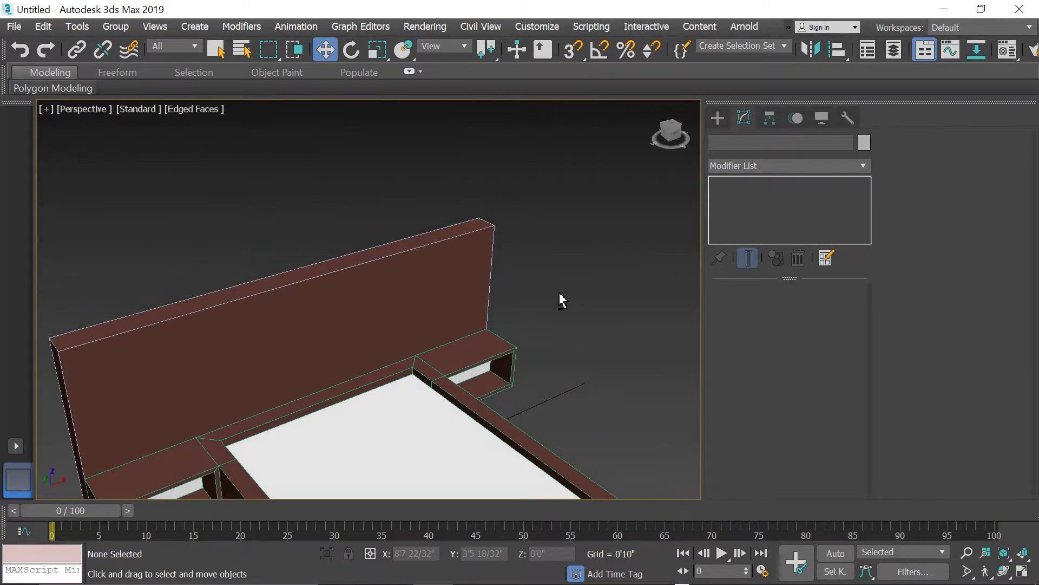
Draw a floor plane around the bed in the Top view, about 30'5" long and 52' wide.
{"action": "key", "text": "alt+w"}
{"action": "left_click", "coordinate": [252, 235]}
{"action": "key", "text": "alt+w"}
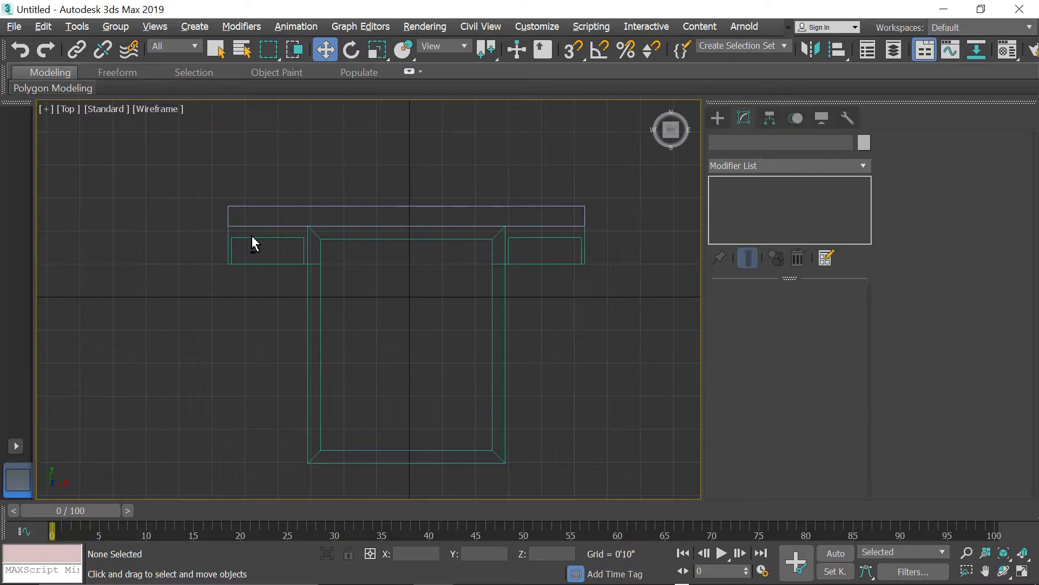
{"action": "scroll", "coordinate": [329, 268], "scroll_direction": "down", "scroll_amount": 4}
{"action": "left_click", "coordinate": [717, 118]}
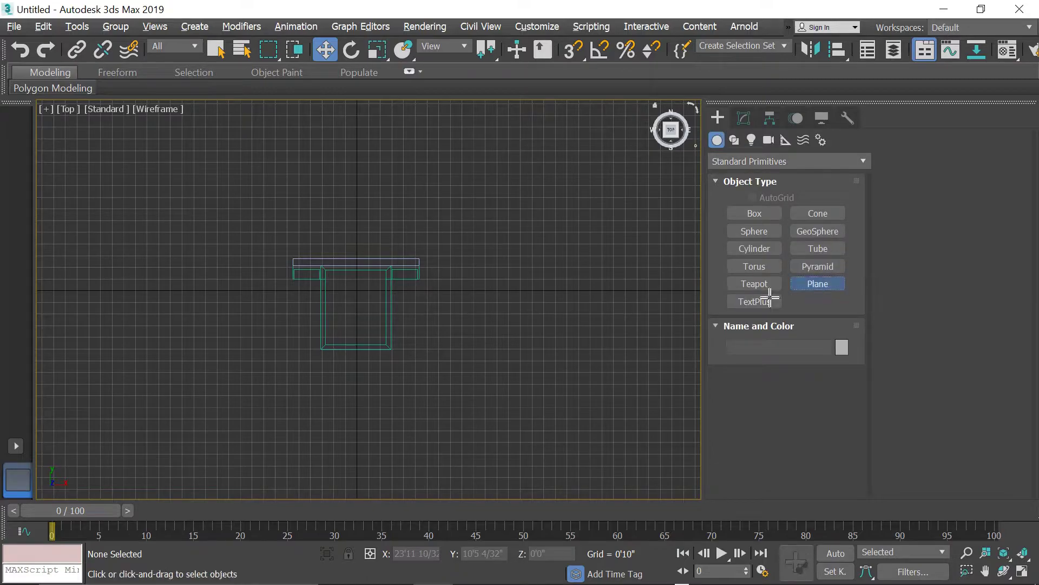
{"action": "left_click", "coordinate": [823, 283]}
{"action": "scroll", "coordinate": [487, 280], "scroll_direction": "down", "scroll_amount": 2}
{"action": "left_click_drag", "start_coordinate": [146, 157], "coordinate": [657, 450]}
{"action": "key", "text": "w"}
{"action": "key", "text": "alt+w"}
{"action": "key", "text": "alt+w"}
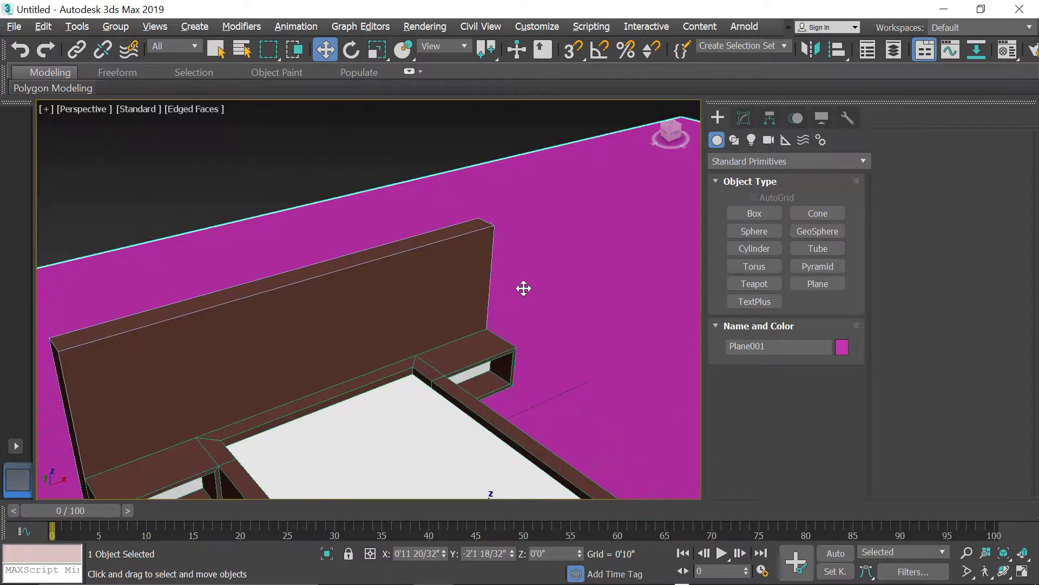
{"action": "scroll", "coordinate": [524, 285], "scroll_direction": "down", "scroll_amount": 6}
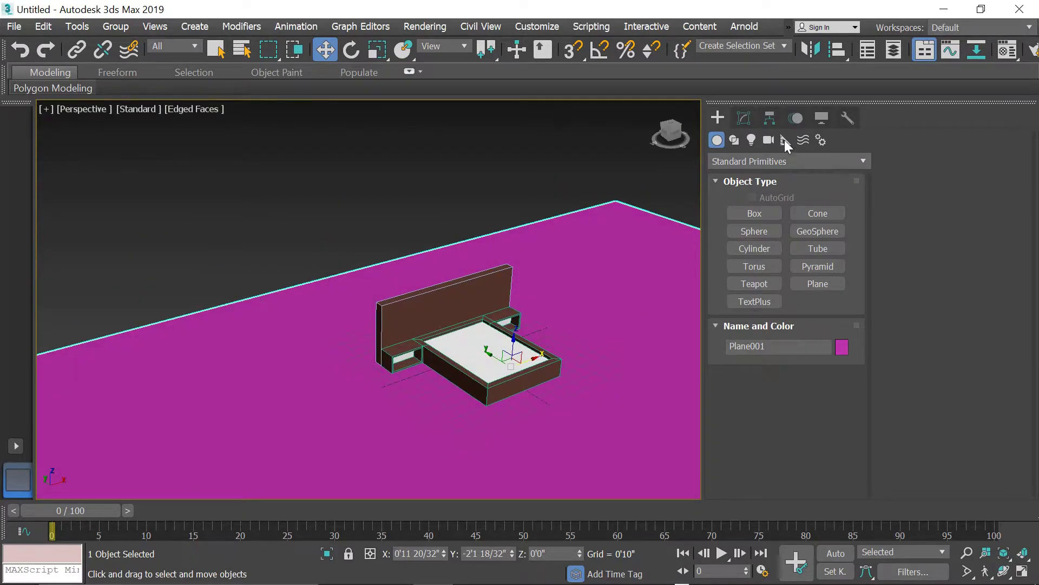
Change the floor plane's object colour to the light grey custom colour.
{"action": "left_click", "coordinate": [739, 120]}
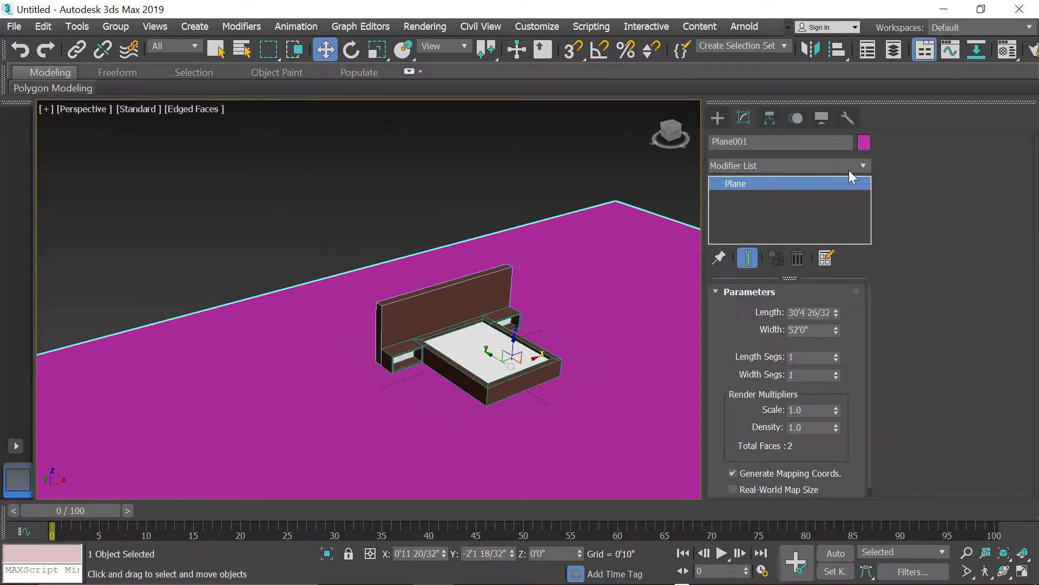
{"action": "left_click", "coordinate": [864, 143]}
{"action": "left_click", "coordinate": [666, 340]}
{"action": "left_click", "coordinate": [625, 338]}
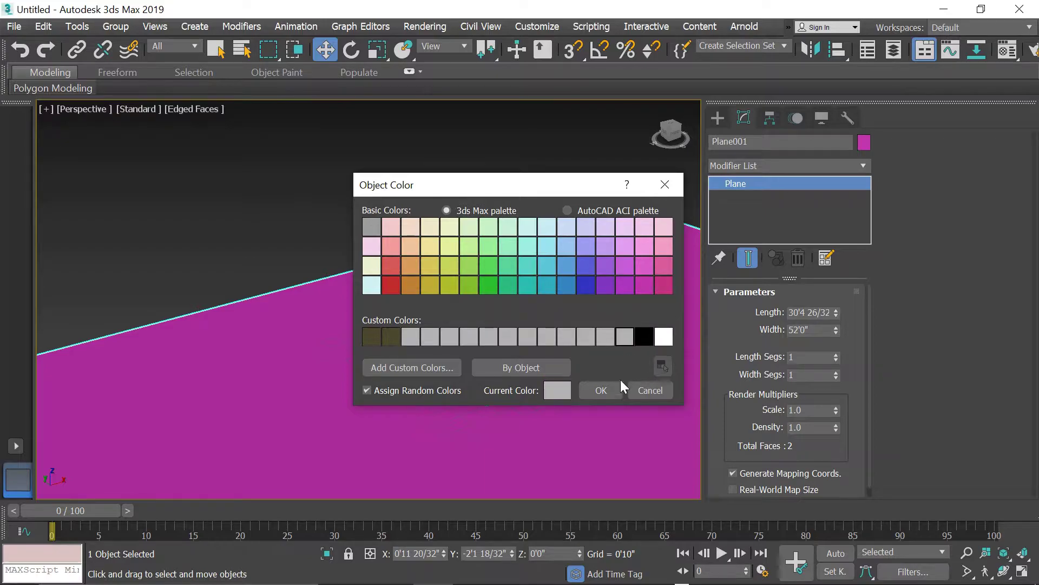
{"action": "left_click", "coordinate": [600, 390]}
{"action": "scroll", "coordinate": [596, 336], "scroll_direction": "up", "scroll_amount": 3}
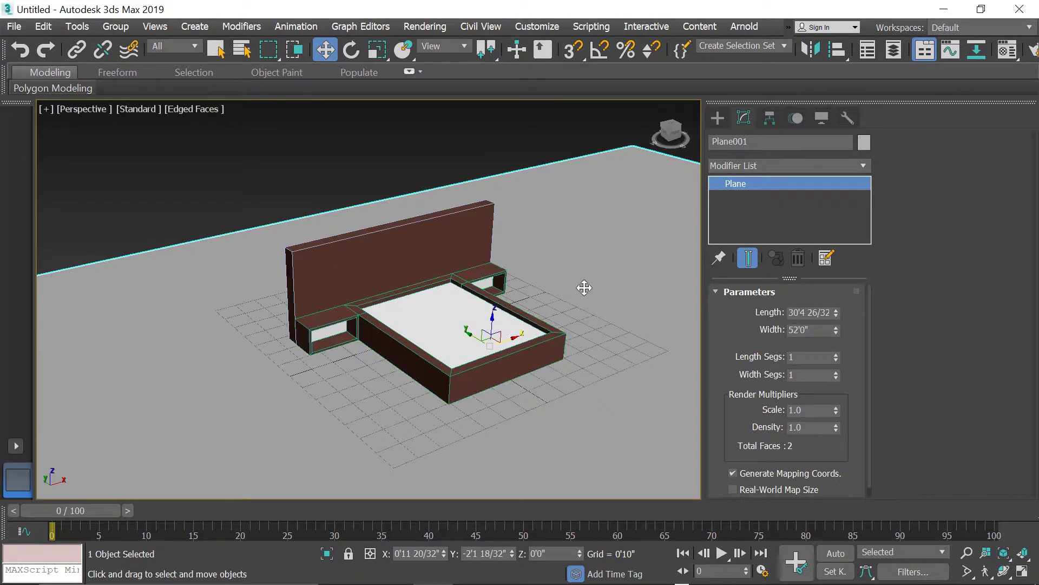
Move the floor plane back to about Y 7'11" and scale it up uniformly to about 340%.
{"action": "left_click_drag", "start_coordinate": [474, 332], "coordinate": [275, 270]}
{"action": "key", "text": "r"}
{"action": "key", "text": "r"}
{"action": "scroll", "coordinate": [469, 308], "scroll_direction": "up", "scroll_amount": 5}
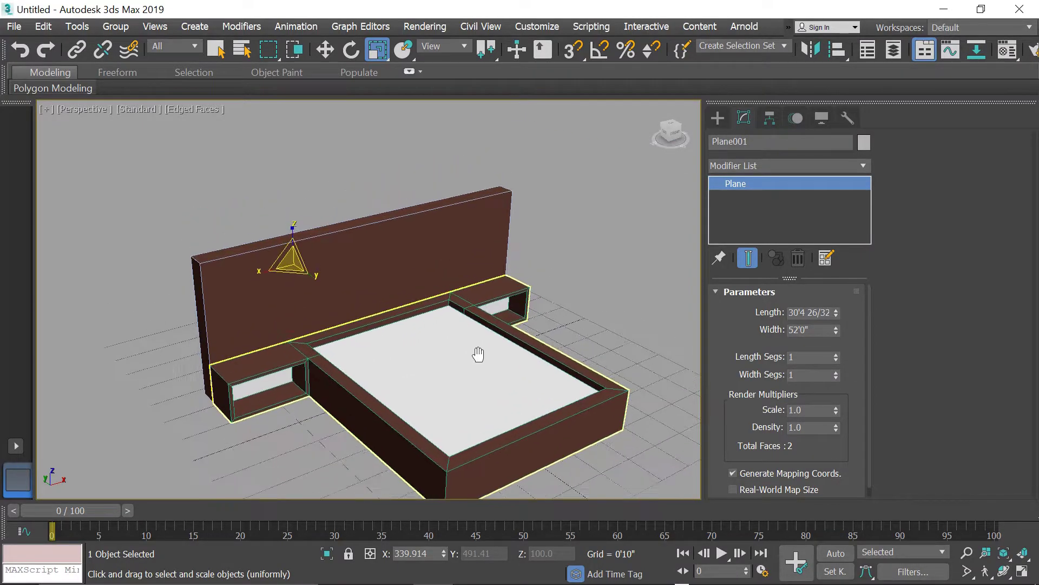
{"action": "scroll", "coordinate": [499, 384], "scroll_direction": "down", "scroll_amount": 3}
{"action": "middle_click_drag", "start_coordinate": [501, 378], "coordinate": [560, 313], "text": "alt"}
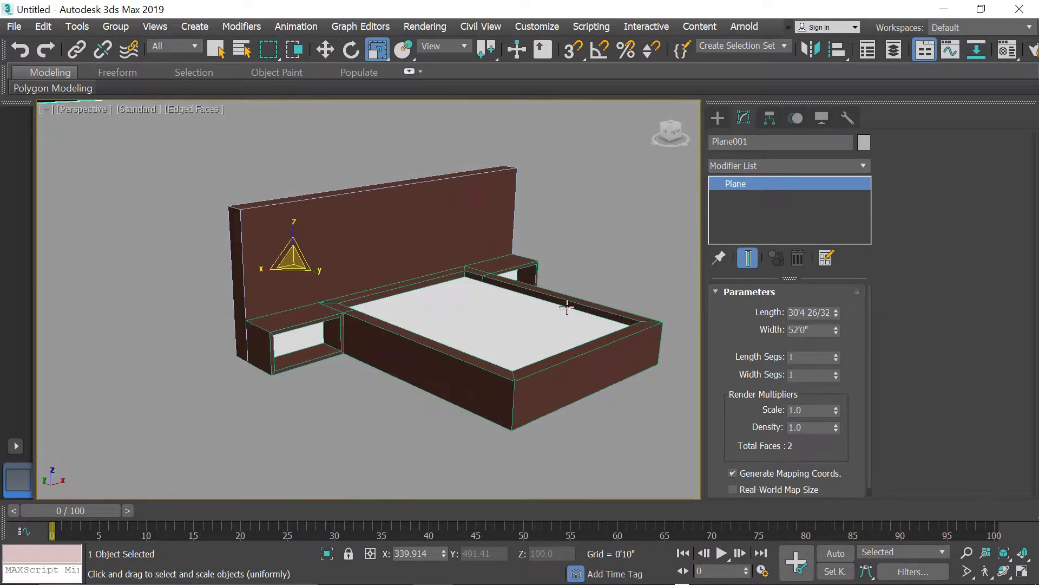
{"action": "key", "text": "w"}
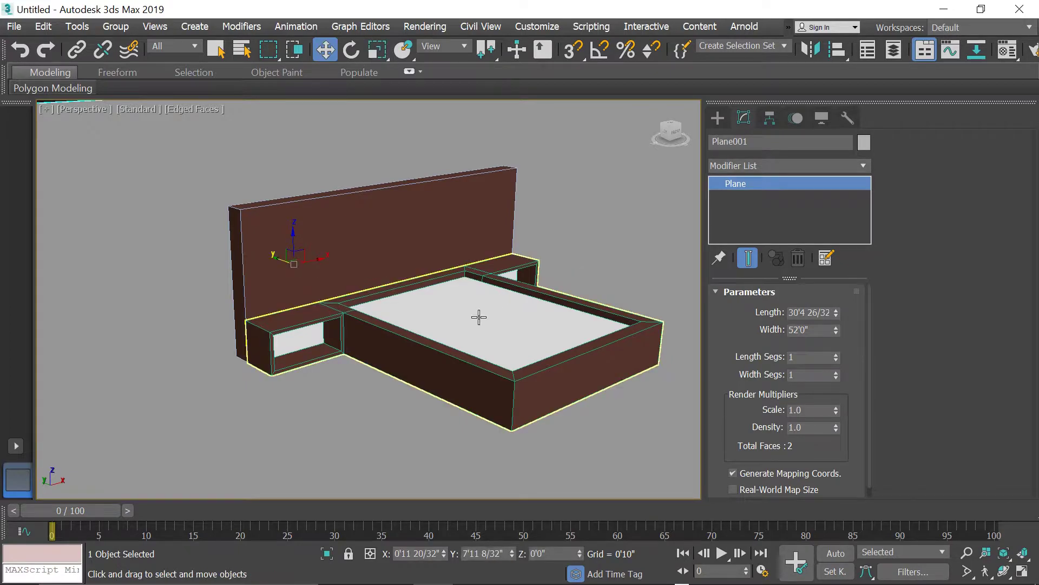
Examine the bed model and the padded headboard panel in the reference photo IMG-20210630-WA0050.jpg in Photos, and return to 3ds Max.
{"action": "scroll", "coordinate": [479, 322], "scroll_direction": "up", "scroll_amount": 3}
{"action": "scroll", "coordinate": [481, 322], "scroll_direction": "up", "scroll_amount": 2}
{"action": "scroll", "coordinate": [488, 324], "scroll_direction": "down", "scroll_amount": 2}
{"action": "middle_click_drag", "start_coordinate": [487, 324], "coordinate": [474, 306], "text": "alt"}
{"action": "key", "text": "alt+Tab"}
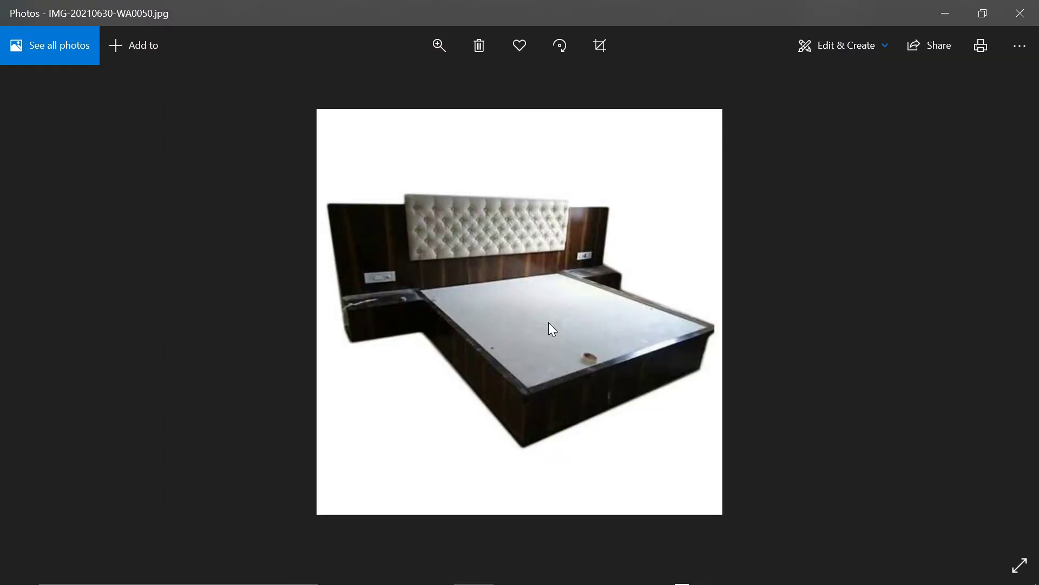
{"action": "scroll", "coordinate": [548, 323], "scroll_direction": "up", "scroll_amount": 5}
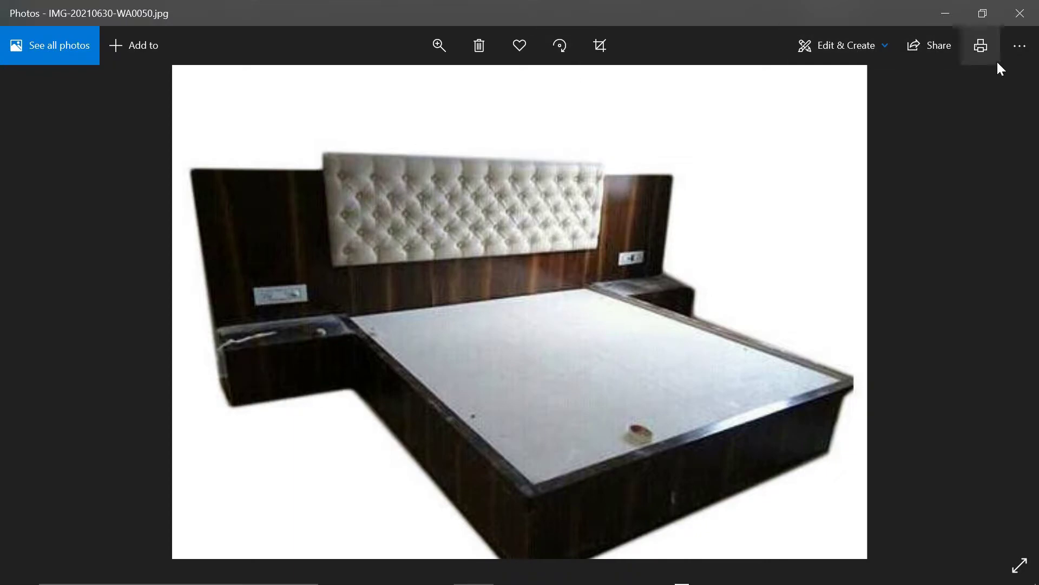
{"action": "left_click", "coordinate": [953, 11]}
{"action": "middle_click_drag", "start_coordinate": [473, 312], "coordinate": [437, 262], "text": "alt"}
{"action": "scroll", "coordinate": [459, 276], "scroll_direction": "down", "scroll_amount": 3}
{"action": "scroll", "coordinate": [436, 262], "scroll_direction": "up", "scroll_amount": 4}
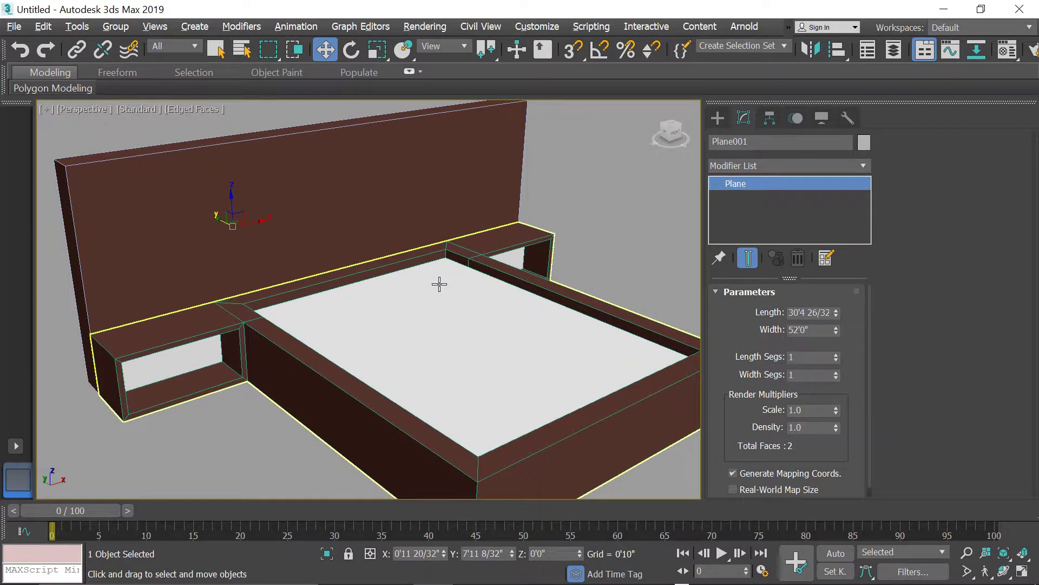
Draw a plane about 5'7" wide and 2'2" long in the Front view, centred over the headboard's upper edge.
{"action": "key", "text": "alt+w"}
{"action": "key", "text": "alt+w"}
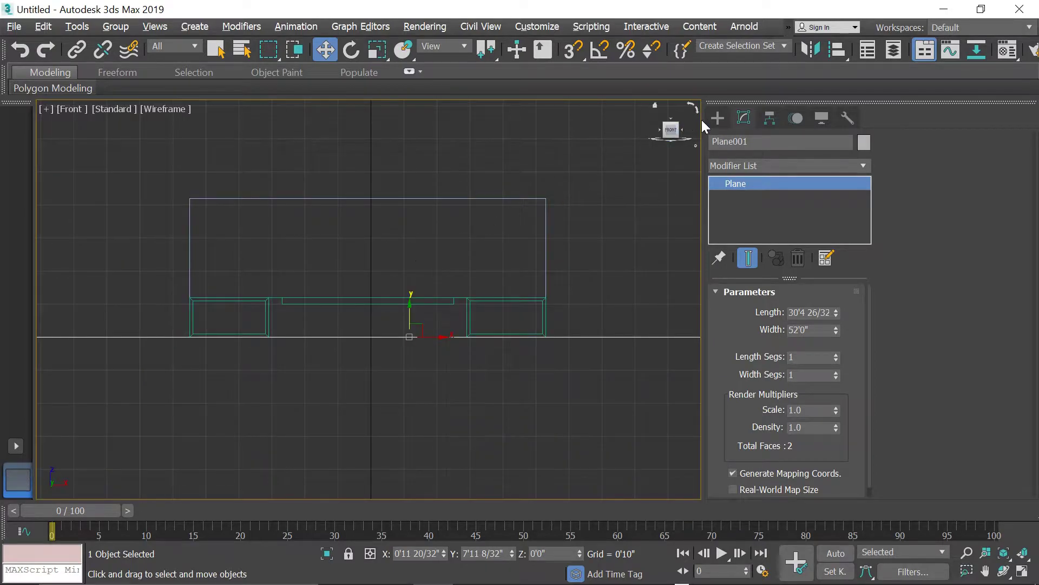
{"action": "left_click", "coordinate": [718, 117]}
{"action": "left_click", "coordinate": [760, 212]}
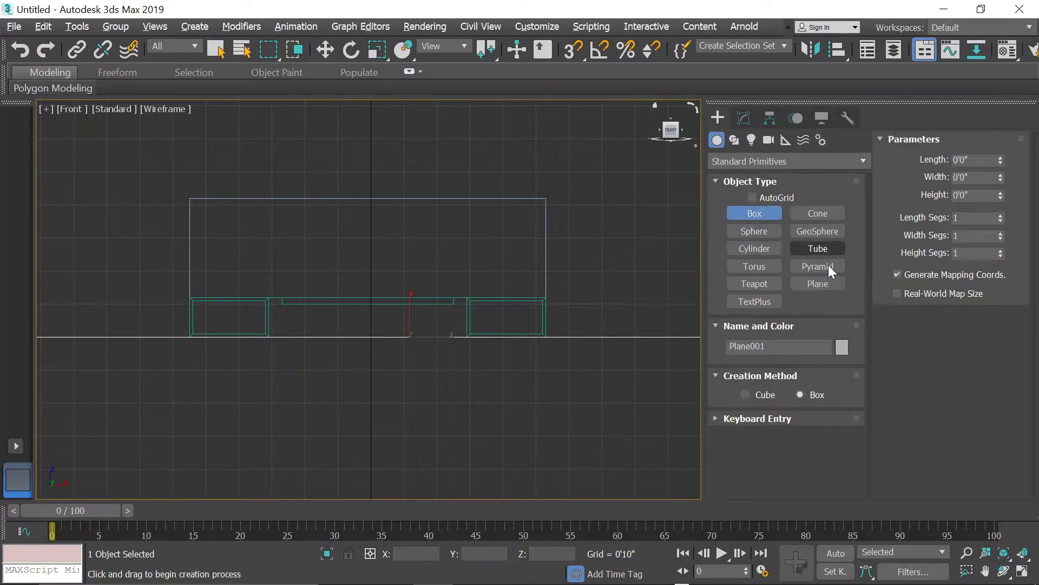
{"action": "left_click", "coordinate": [828, 285]}
{"action": "left_click_drag", "start_coordinate": [258, 165], "coordinate": [479, 250]}
{"action": "key", "text": "w"}
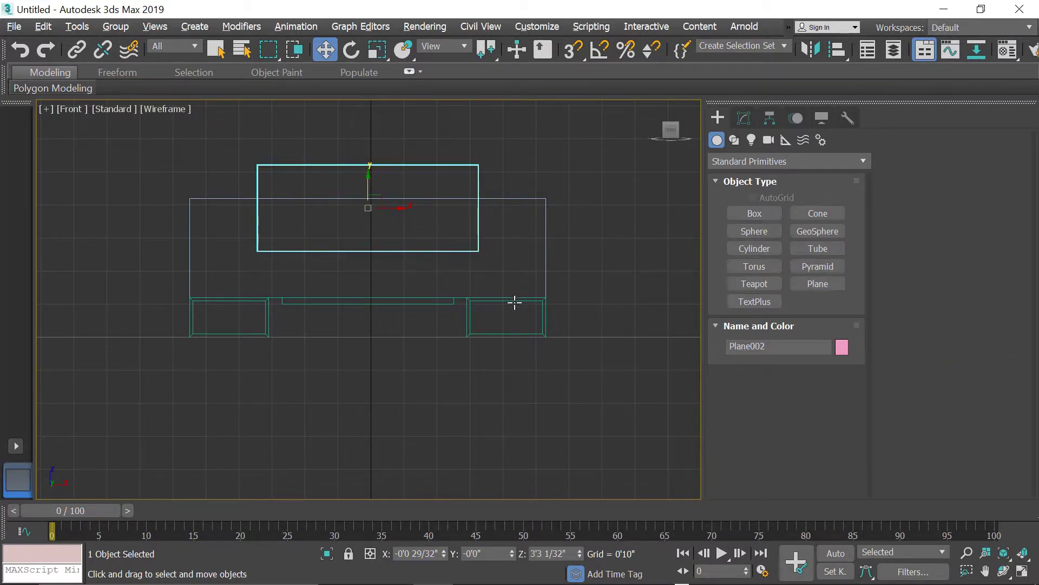
{"action": "key", "text": "alt+w"}
{"action": "right_click", "coordinate": [492, 297]}
{"action": "key", "text": "alt+w"}
{"action": "scroll", "coordinate": [495, 298], "scroll_direction": "up", "scroll_amount": 5}
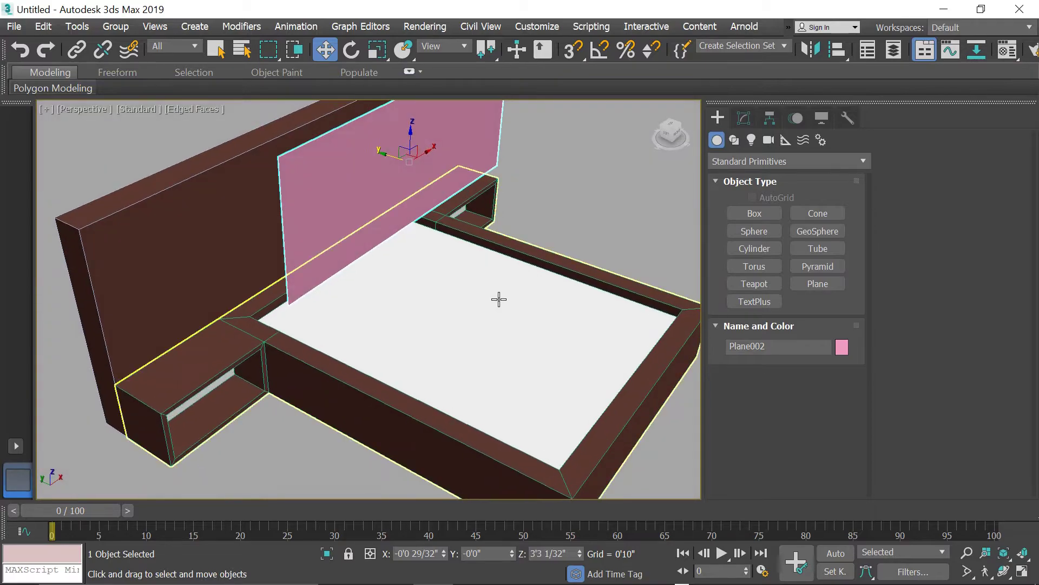
Move the new plane in the Left view to about Y 1'8", just in front of the headboard.
{"action": "key", "text": "alt+w"}
{"action": "right_click", "coordinate": [300, 379]}
{"action": "key", "text": "alt+w"}
{"action": "scroll", "coordinate": [387, 269], "scroll_direction": "up", "scroll_amount": 5}
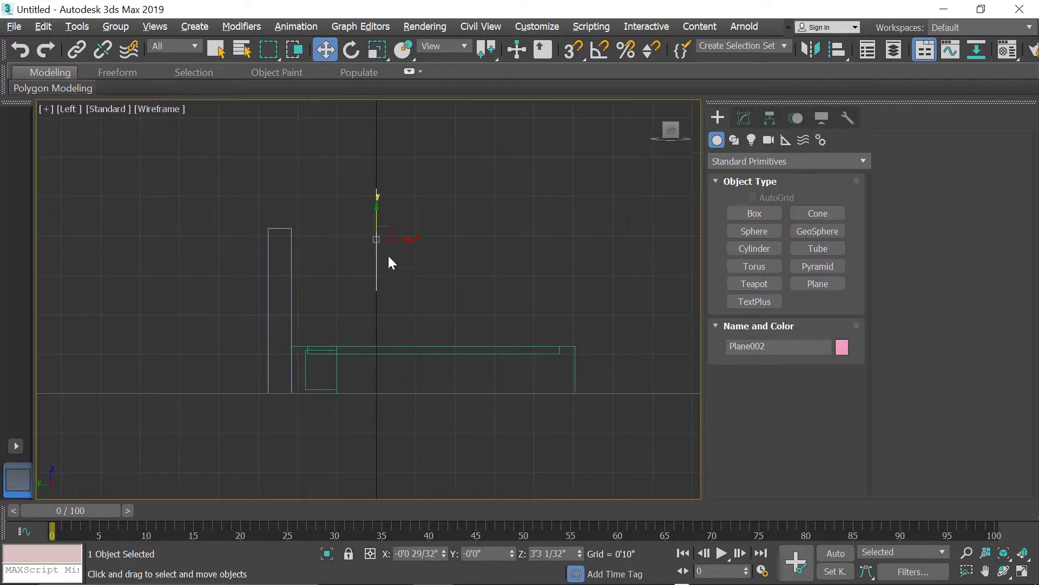
{"action": "left_click_drag", "start_coordinate": [399, 241], "coordinate": [327, 240]}
{"action": "key", "text": "alt+w"}
{"action": "right_click", "coordinate": [487, 338]}
{"action": "key", "text": "alt+w"}
{"action": "scroll", "coordinate": [507, 299], "scroll_direction": "down", "scroll_amount": 6}
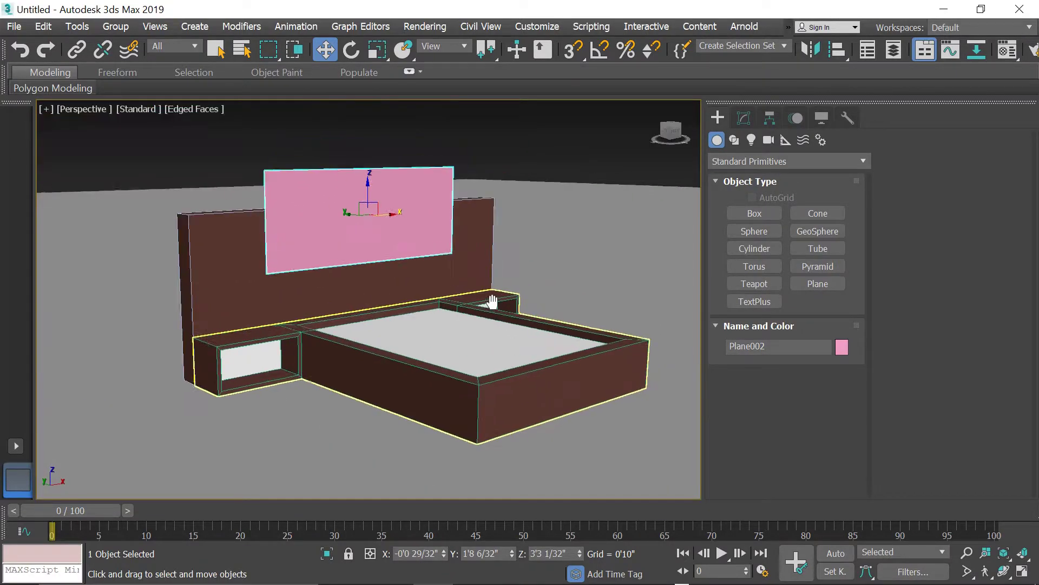
{"action": "scroll", "coordinate": [355, 207], "scroll_direction": "up", "scroll_amount": 3}
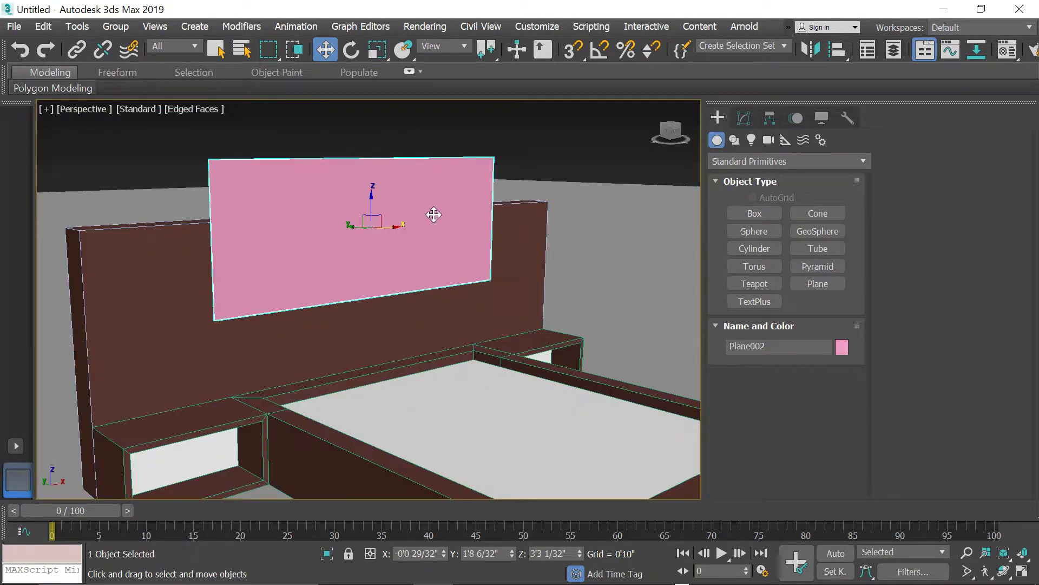
Isolate the headboard panel plane so that it can be edited on its own.
{"action": "right_click", "coordinate": [344, 232]}
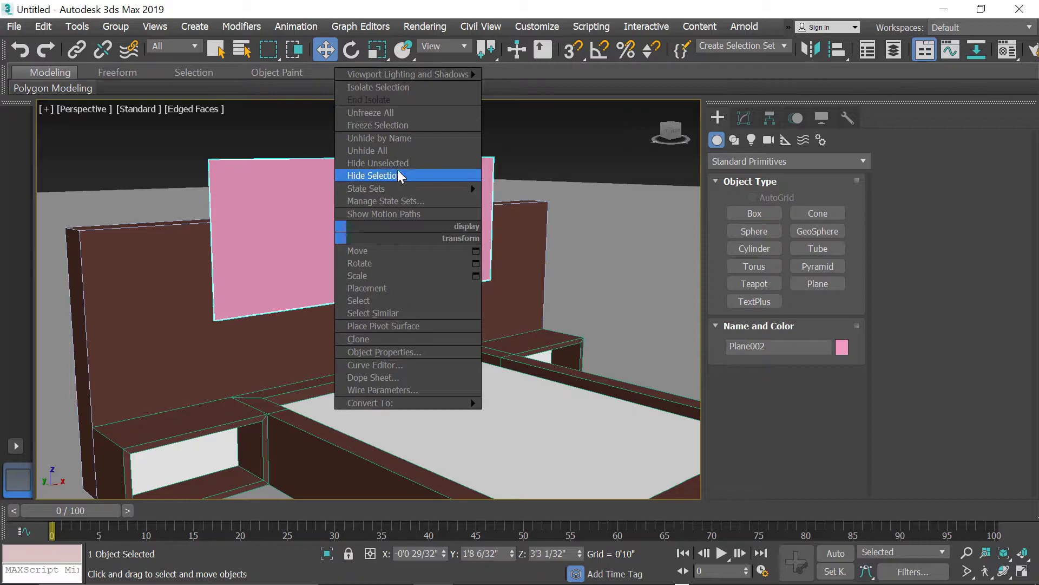
{"action": "left_click", "coordinate": [415, 85]}
{"action": "scroll", "coordinate": [545, 263], "scroll_direction": "down", "scroll_amount": 2}
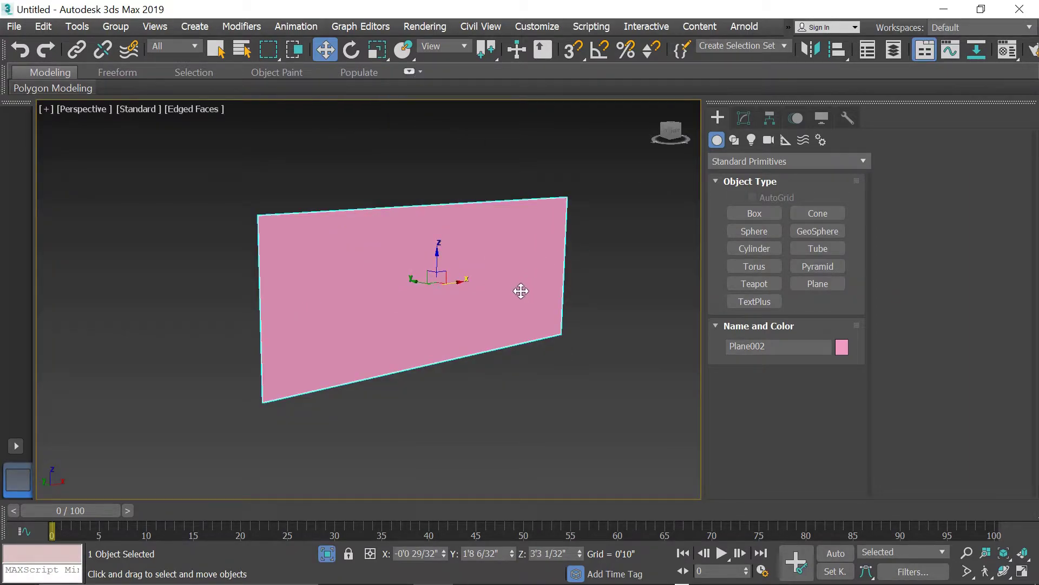
{"action": "key", "text": "alt+w"}
{"action": "key", "text": "alt+w"}
{"action": "key", "text": "alt+w"}
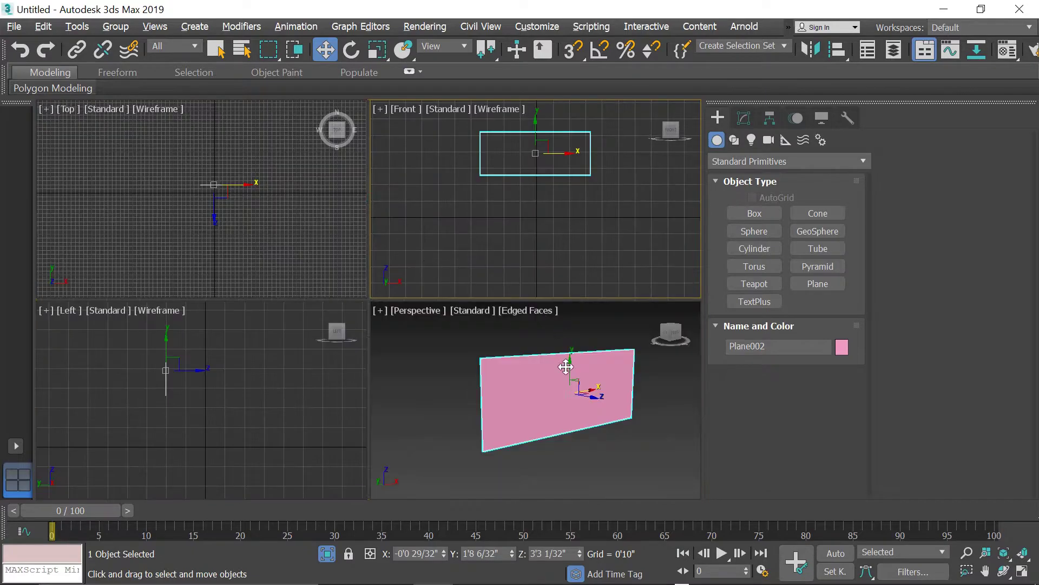
{"action": "key", "text": "alt+w"}
{"action": "middle_click_drag", "start_coordinate": [505, 330], "coordinate": [489, 327], "text": "alt"}
Set both the length segments and the width segments of the panel plane to 10.
{"action": "left_click", "coordinate": [742, 120]}
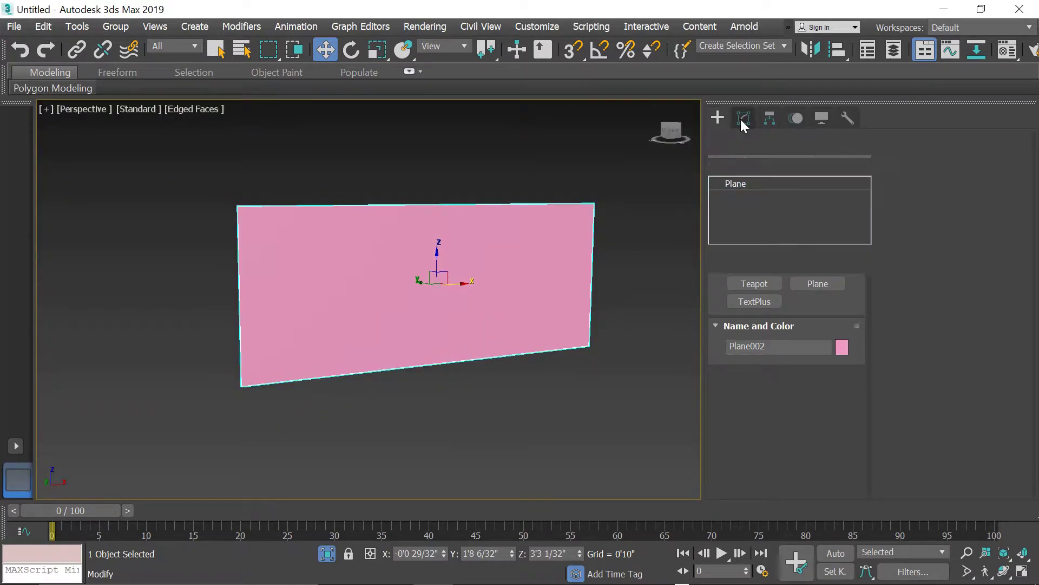
{"action": "left_click_drag", "start_coordinate": [837, 354], "coordinate": [835, 339]}
{"action": "double_click", "coordinate": [821, 356]}
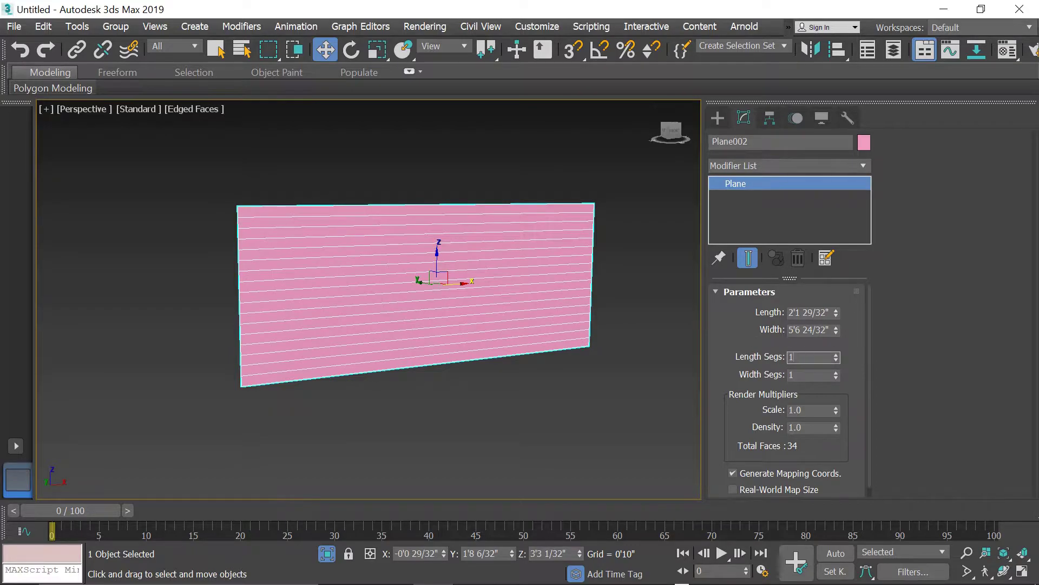
{"action": "key", "text": "Tab"}
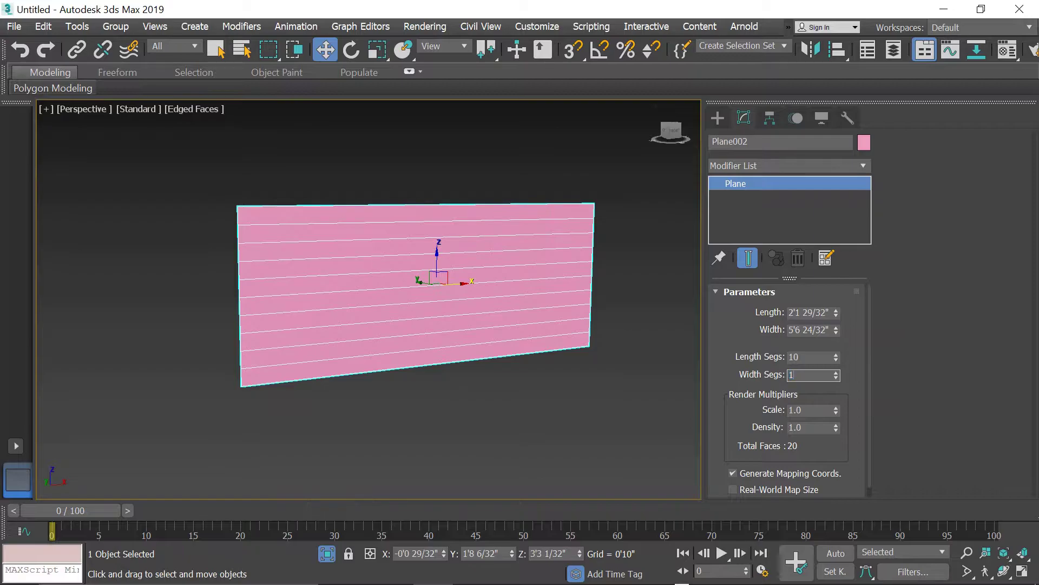
{"action": "type", "text": "10"}
{"action": "key", "text": "shift+Tab"}
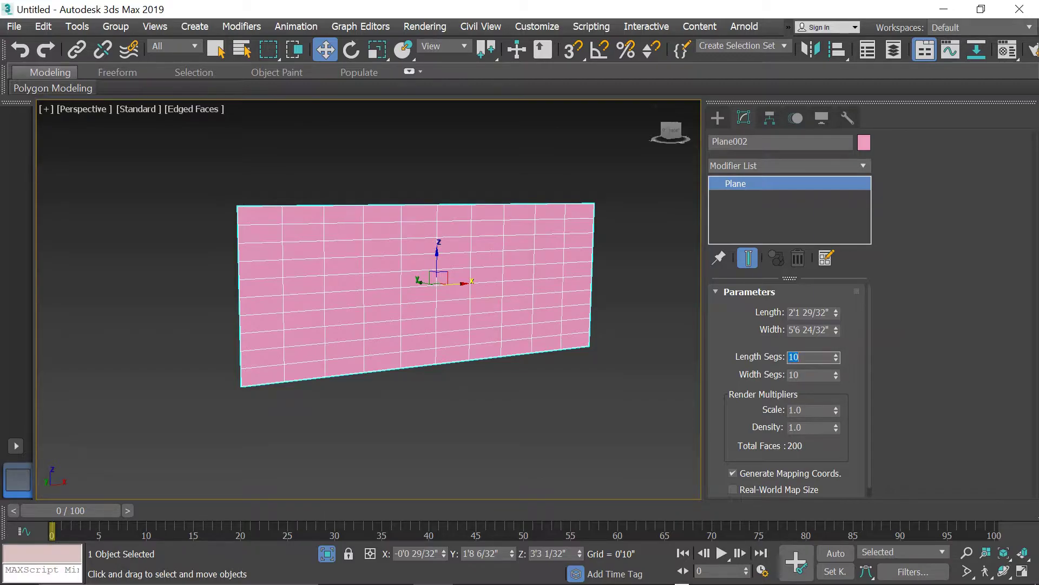
Convert the segmented panel plane to an Editable Poly.
{"action": "middle_click_drag", "start_coordinate": [492, 283], "coordinate": [390, 262], "text": "alt"}
{"action": "right_click", "coordinate": [509, 253]}
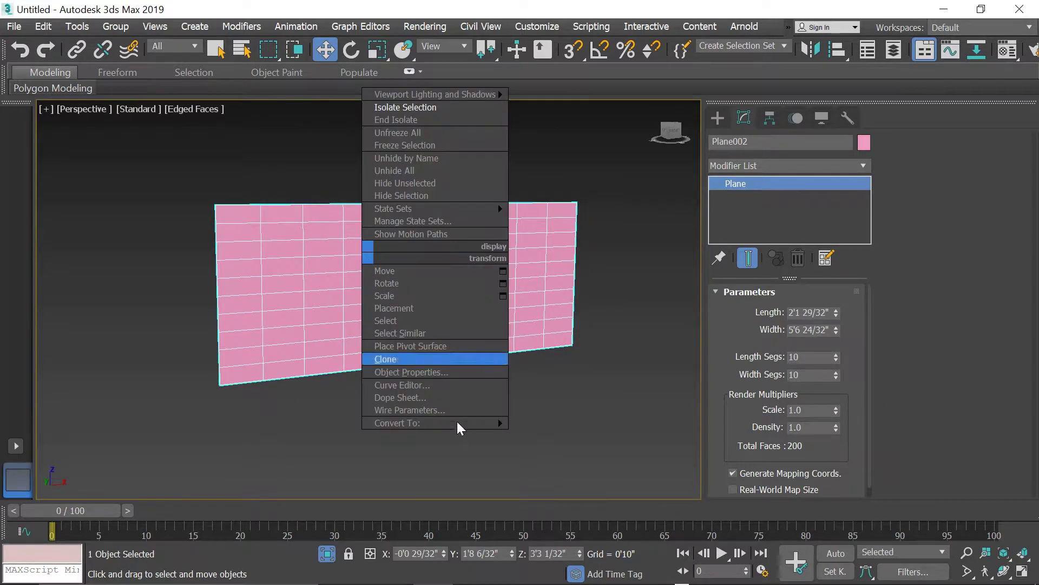
{"action": "mouse_move", "coordinate": [487, 423]}
{"action": "left_click", "coordinate": [541, 436]}
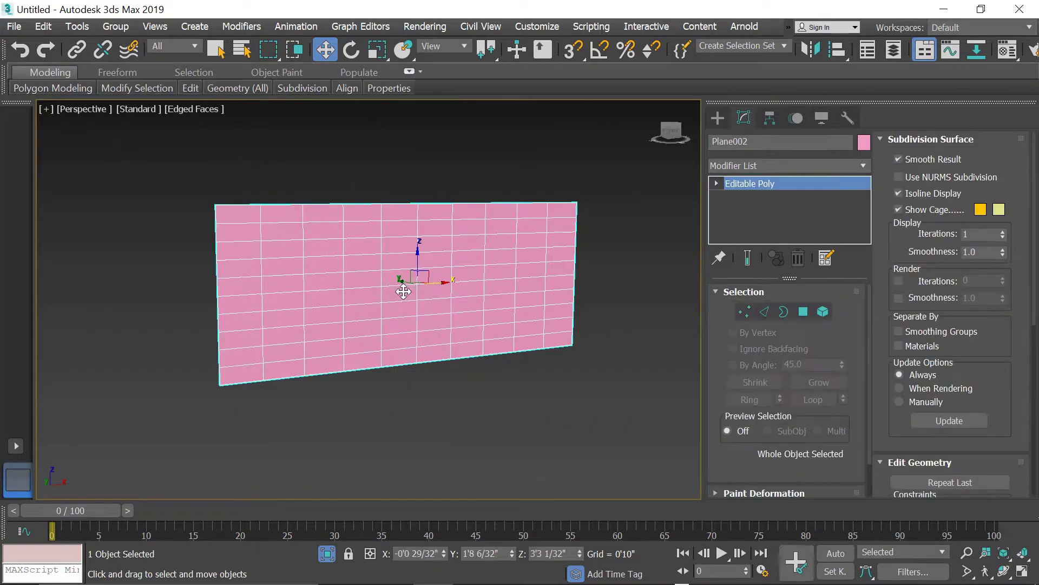
Use Generate Topology at edge level to turn the panel's square grid into a crossed diamond pattern, then clear the edge selection.
{"action": "left_click", "coordinate": [763, 312]}
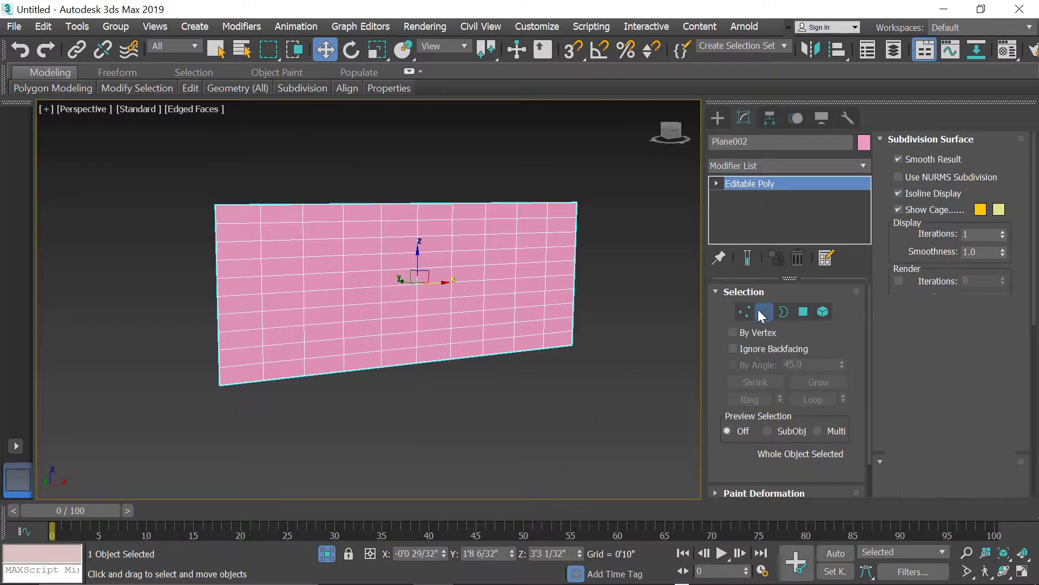
{"action": "left_click", "coordinate": [303, 232]}
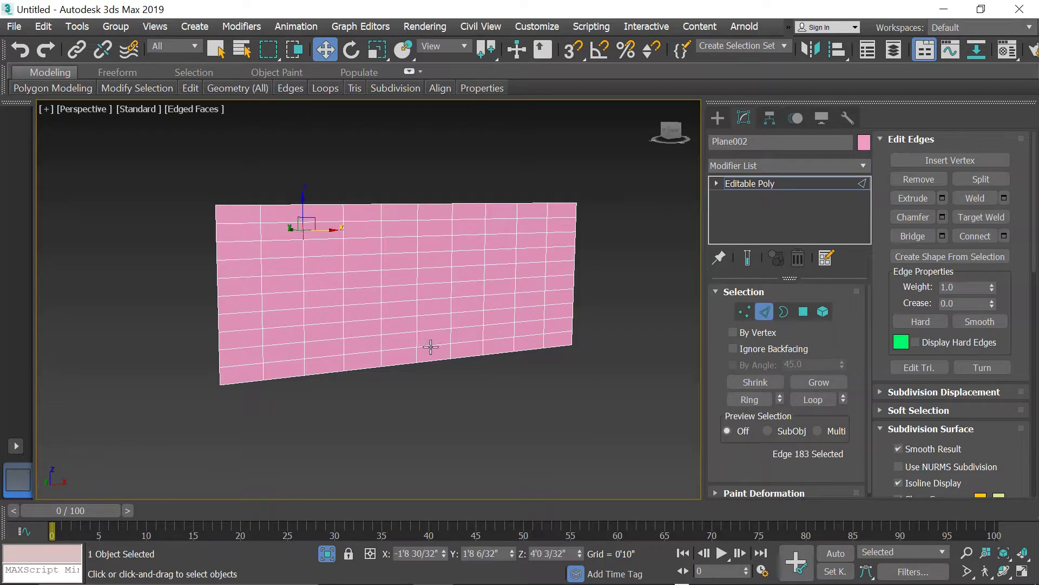
{"action": "left_click", "coordinate": [24, 88]}
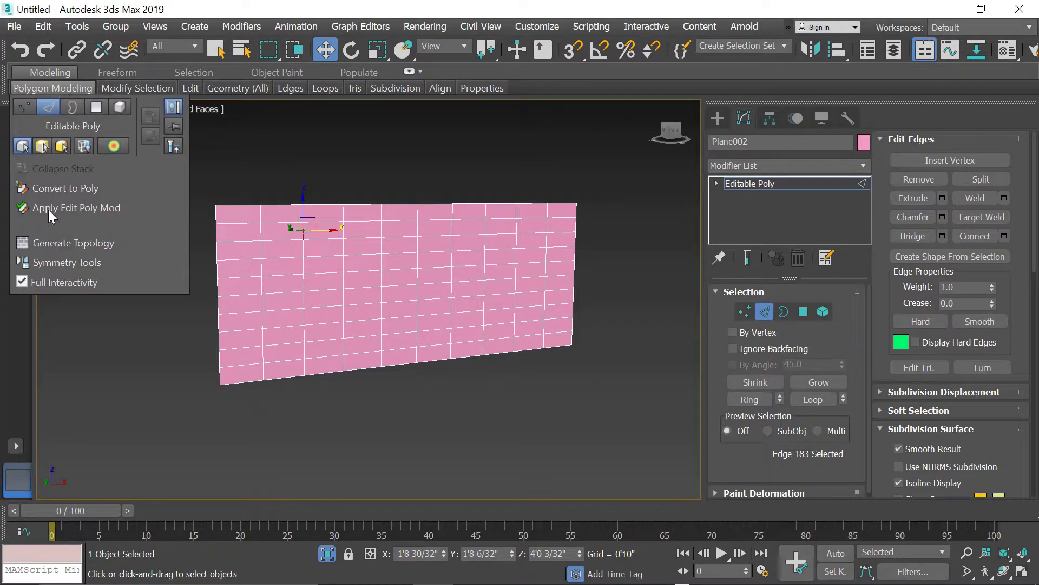
{"action": "left_click", "coordinate": [61, 244]}
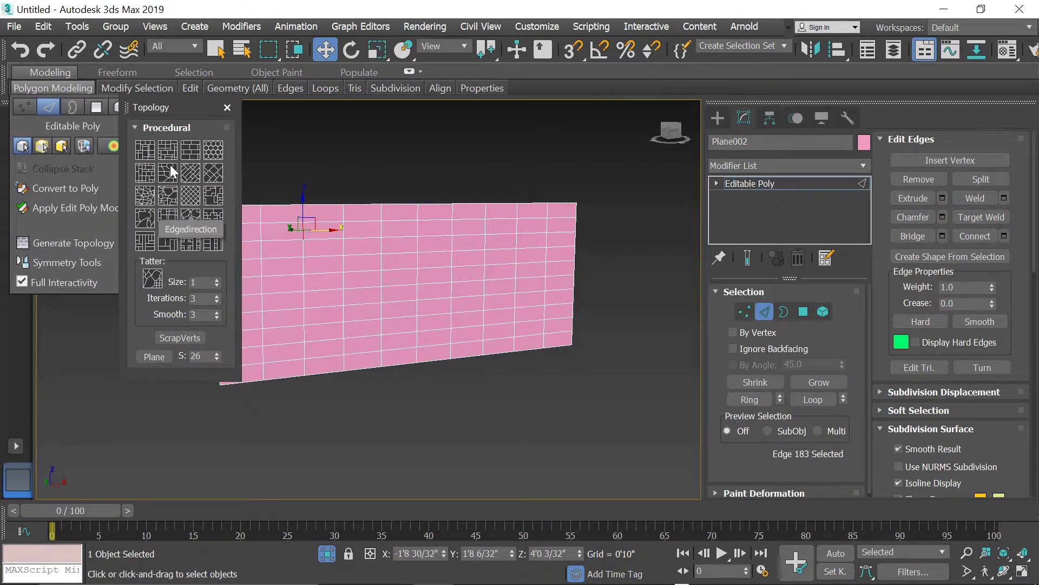
{"action": "left_click", "coordinate": [191, 197]}
{"action": "left_click", "coordinate": [227, 108]}
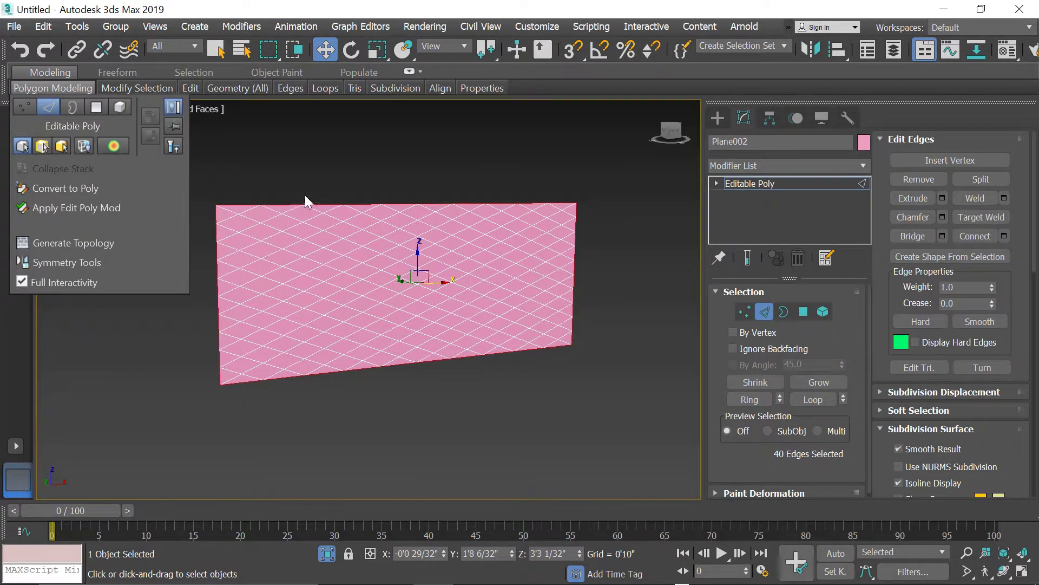
{"action": "left_click", "coordinate": [332, 171]}
{"action": "scroll", "coordinate": [385, 309], "scroll_direction": "up", "scroll_amount": 3}
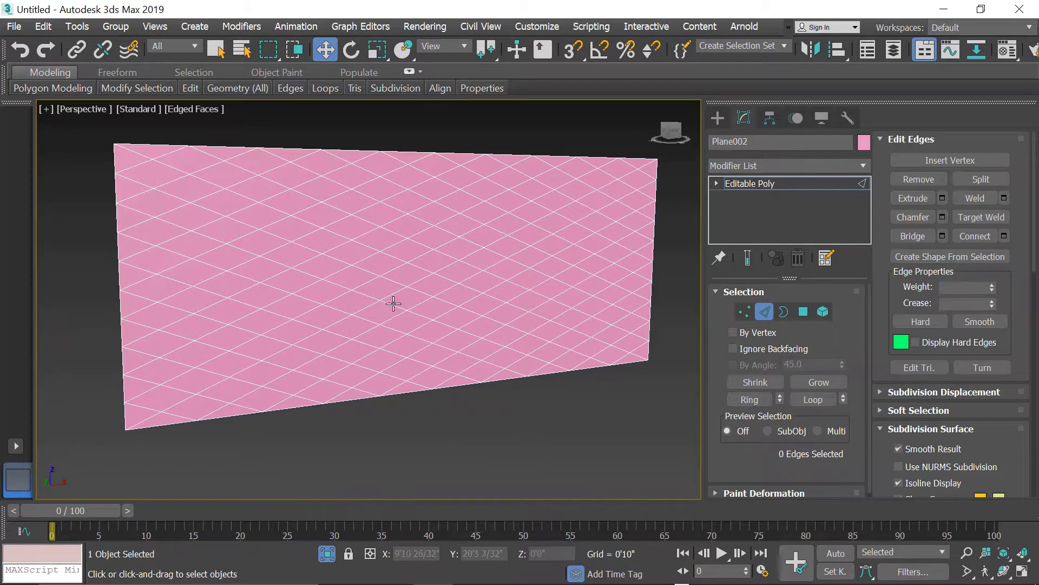
{"action": "scroll", "coordinate": [404, 301], "scroll_direction": "down", "scroll_amount": 3}
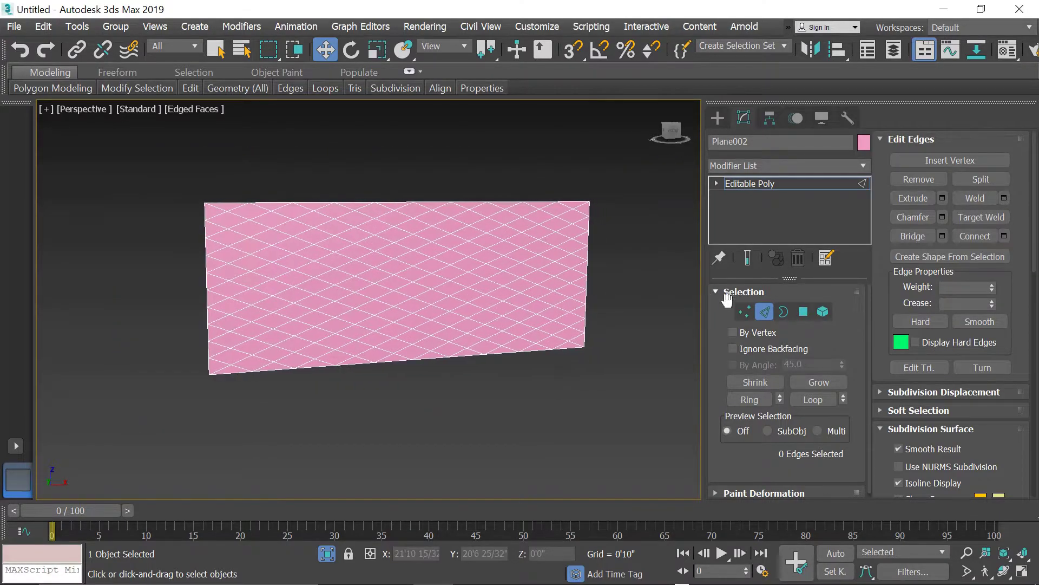
In the Front view, select every second vertex in the leftmost interior column of the diamond panel, including the lowest one.
{"action": "left_click", "coordinate": [744, 312]}
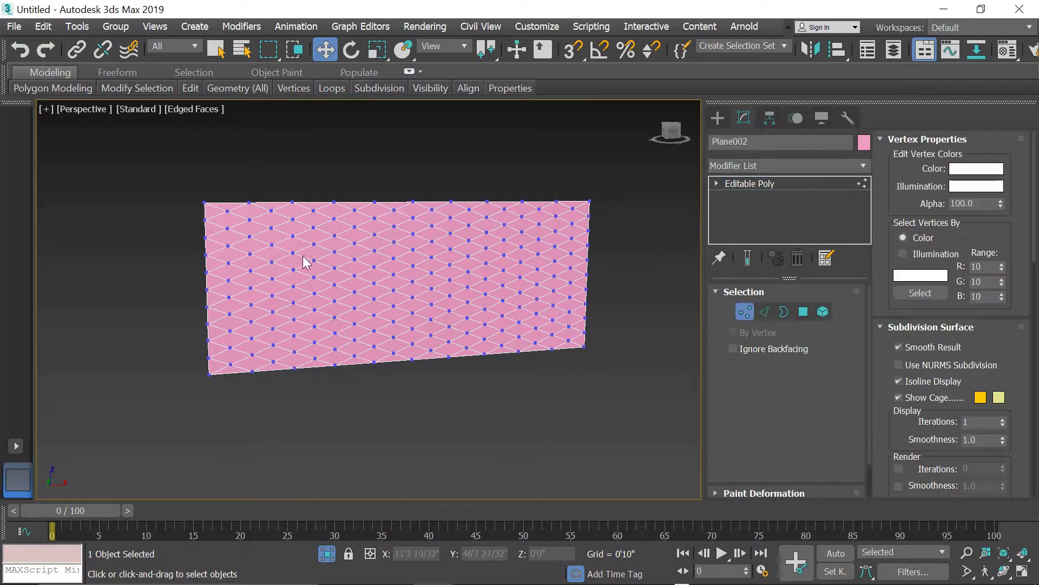
{"action": "scroll", "coordinate": [279, 248], "scroll_direction": "up", "scroll_amount": 3}
{"action": "scroll", "coordinate": [279, 248], "scroll_direction": "down", "scroll_amount": 3}
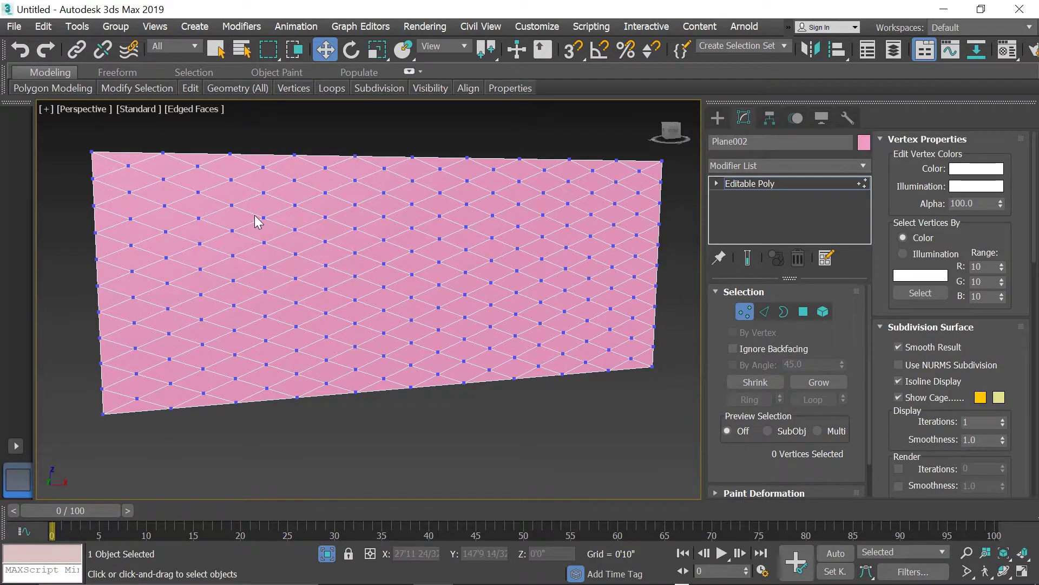
{"action": "key", "text": "f"}
{"action": "scroll", "coordinate": [297, 200], "scroll_direction": "up", "scroll_amount": 5}
{"action": "middle_click_drag", "start_coordinate": [361, 204], "coordinate": [278, 253]}
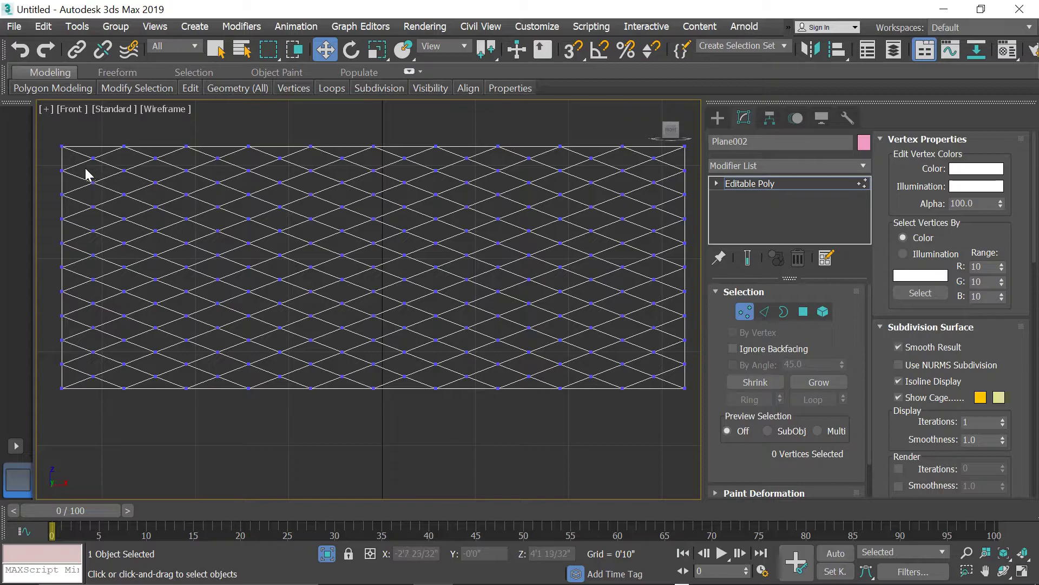
{"action": "left_click", "coordinate": [93, 184]}
{"action": "left_click", "coordinate": [94, 230], "text": "ctrl"}
{"action": "left_click", "coordinate": [95, 279], "text": "ctrl"}
{"action": "left_click", "coordinate": [93, 328], "text": "ctrl"}
{"action": "left_click", "coordinate": [93, 353], "text": "ctrl"}
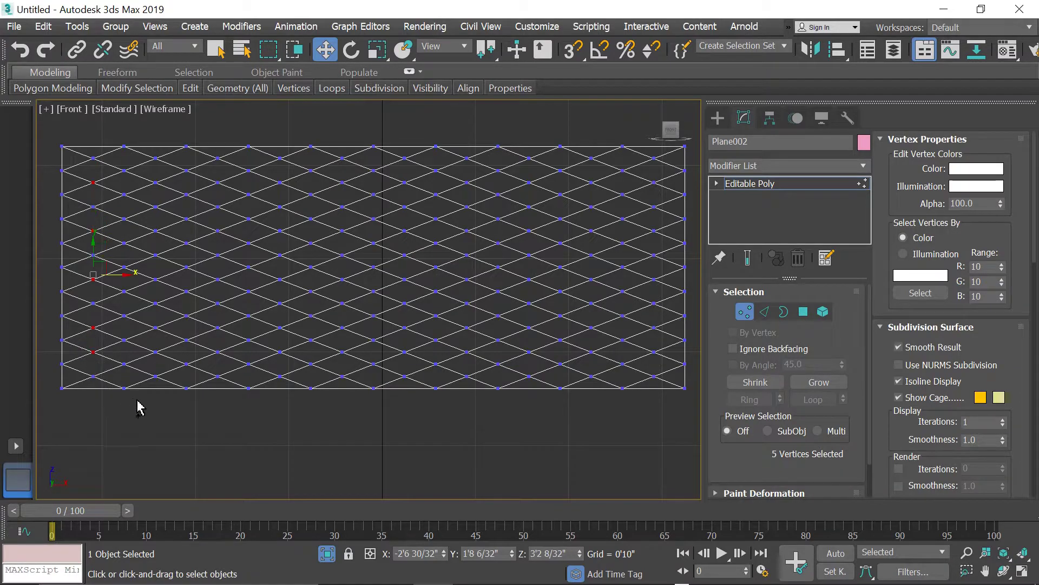
{"action": "left_click", "coordinate": [92, 352], "text": "alt"}
{"action": "left_click", "coordinate": [102, 384], "text": "ctrl"}
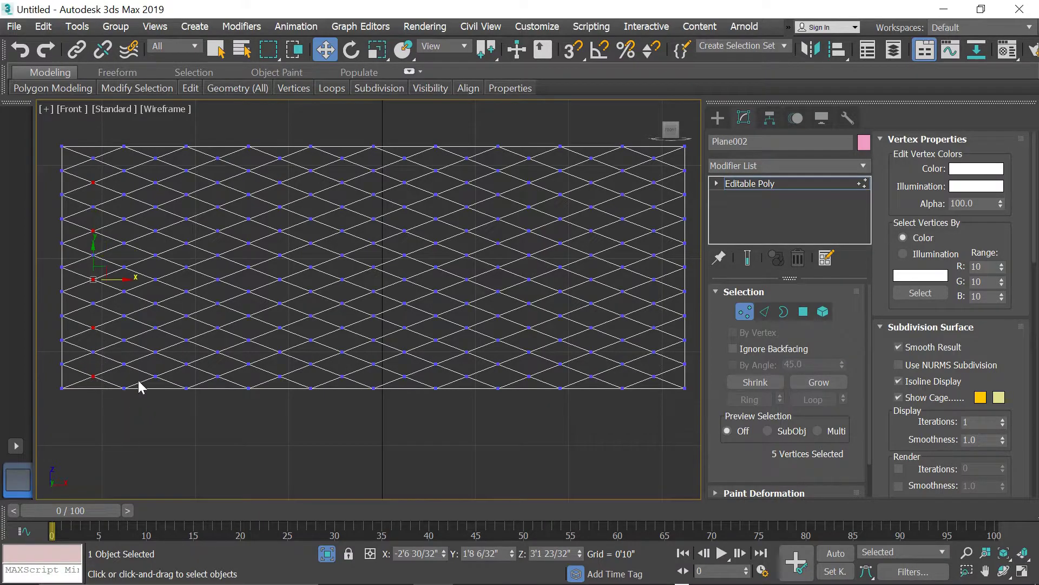
Add every second vertex in the second and third interior columns to the selection.
{"action": "left_click", "coordinate": [126, 363], "text": "ctrl"}
{"action": "left_click", "coordinate": [123, 316], "text": "ctrl"}
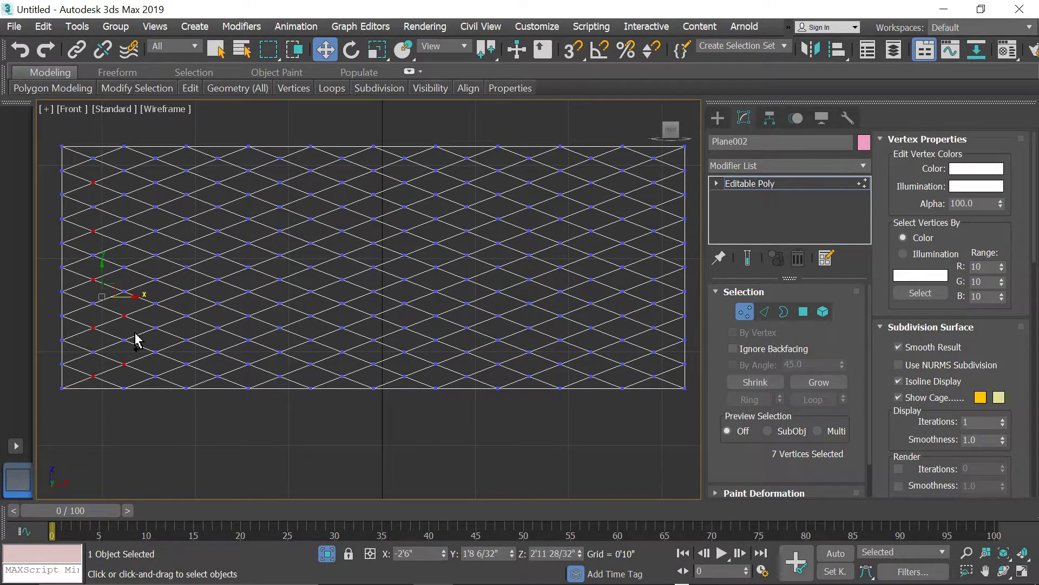
{"action": "left_click", "coordinate": [125, 267], "text": "ctrl"}
{"action": "left_click", "coordinate": [124, 219], "text": "ctrl"}
{"action": "left_click", "coordinate": [124, 170], "text": "ctrl"}
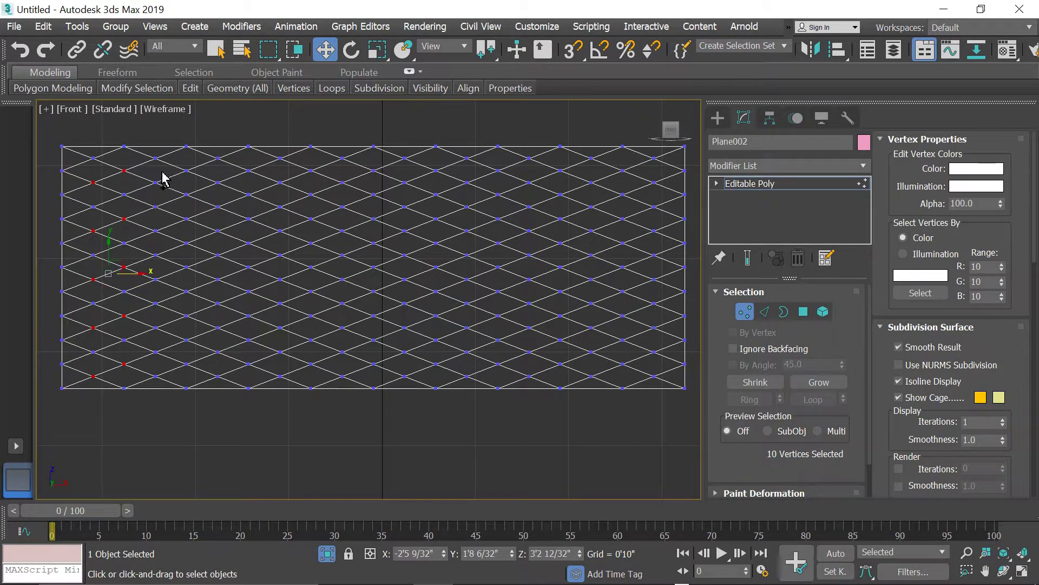
{"action": "left_click", "coordinate": [155, 183], "text": "ctrl"}
{"action": "left_click", "coordinate": [155, 231], "text": "ctrl"}
{"action": "left_click", "coordinate": [155, 279], "text": "ctrl"}
{"action": "left_click", "coordinate": [154, 328], "text": "ctrl"}
{"action": "left_click", "coordinate": [157, 377], "text": "ctrl"}
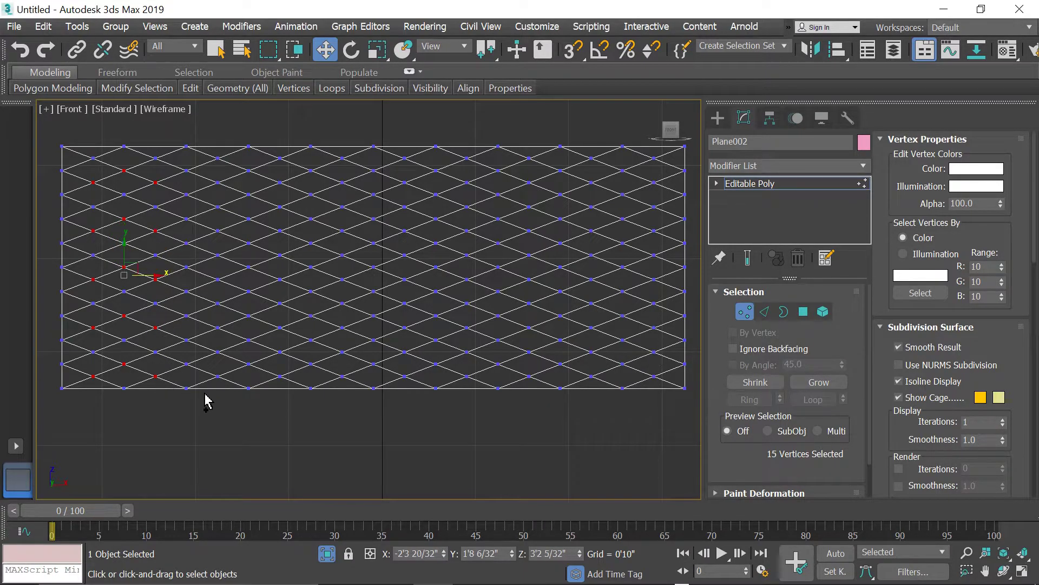
Add the remaining vertices of the lowest interior row, across to the panel's far side, to the selection.
{"action": "left_click", "coordinate": [218, 377], "text": "ctrl"}
{"action": "left_click", "coordinate": [281, 377], "text": "ctrl"}
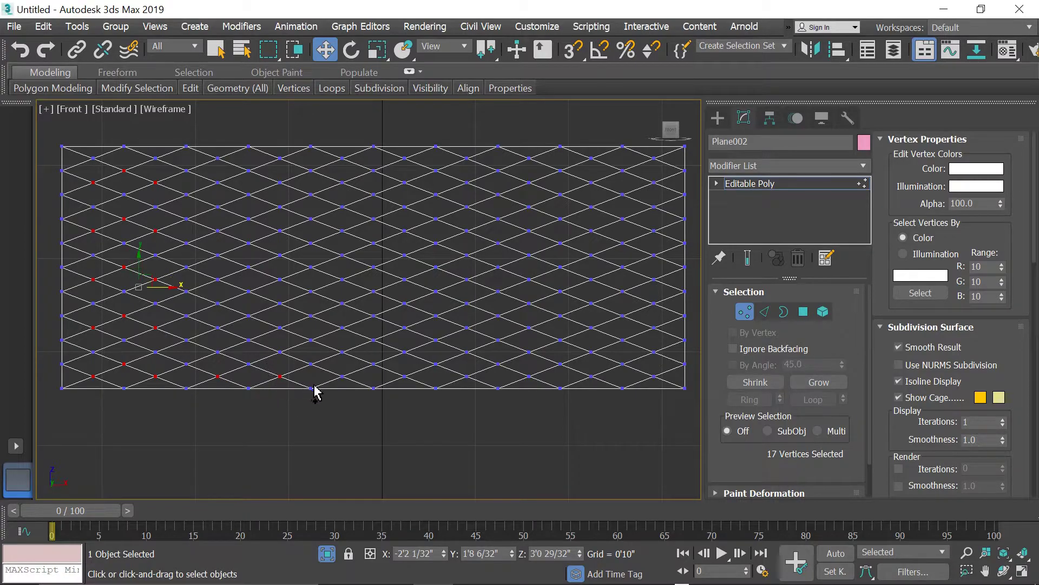
{"action": "left_click", "coordinate": [343, 376], "text": "ctrl"}
{"action": "left_click", "coordinate": [405, 377], "text": "ctrl"}
{"action": "left_click", "coordinate": [468, 377], "text": "ctrl"}
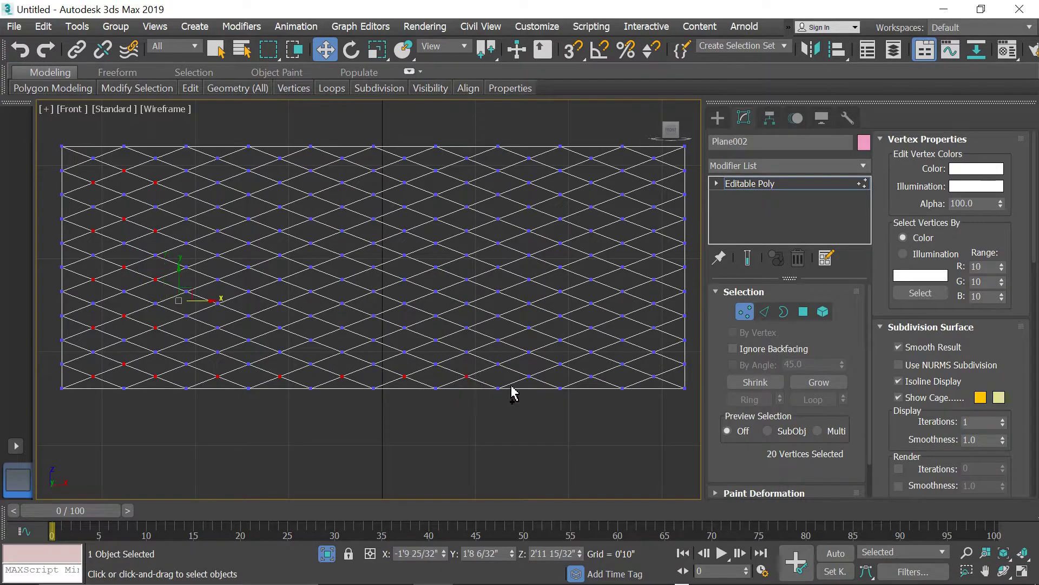
{"action": "left_click", "coordinate": [530, 377], "text": "ctrl"}
{"action": "left_click", "coordinate": [592, 377], "text": "ctrl"}
{"action": "left_click", "coordinate": [653, 377], "text": "ctrl"}
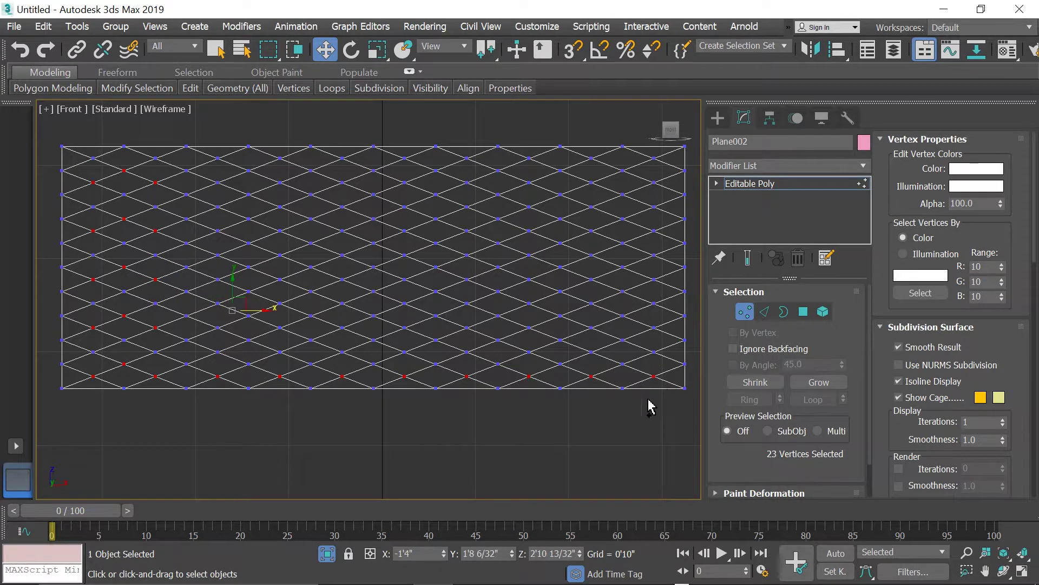
Add the uppermost interior vertex of the fourth column and extend the selection to all similar interior vertices.
{"action": "left_click", "coordinate": [187, 195], "text": "ctrl"}
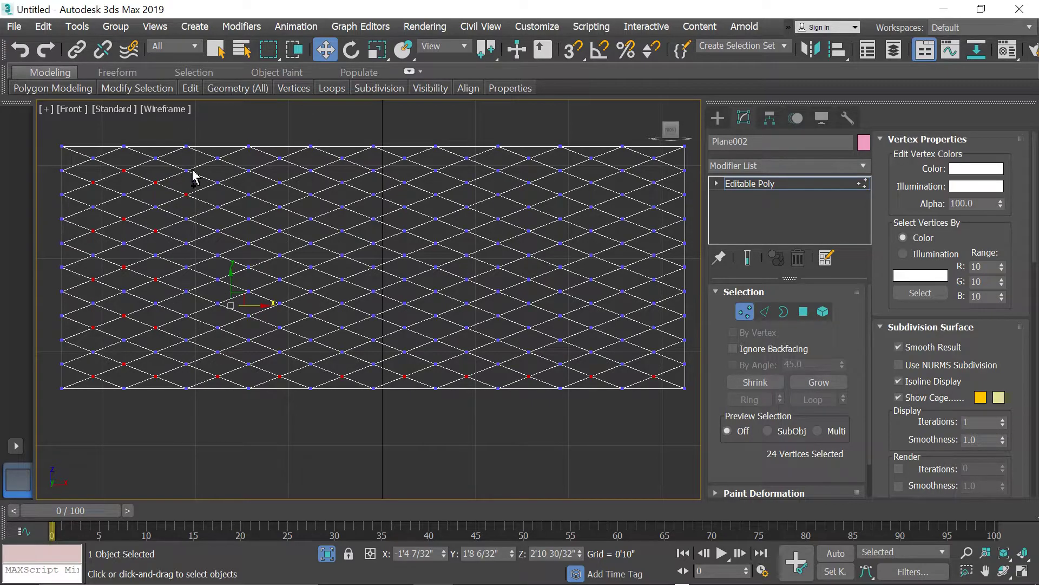
{"action": "left_click", "coordinate": [186, 170], "text": "ctrl"}
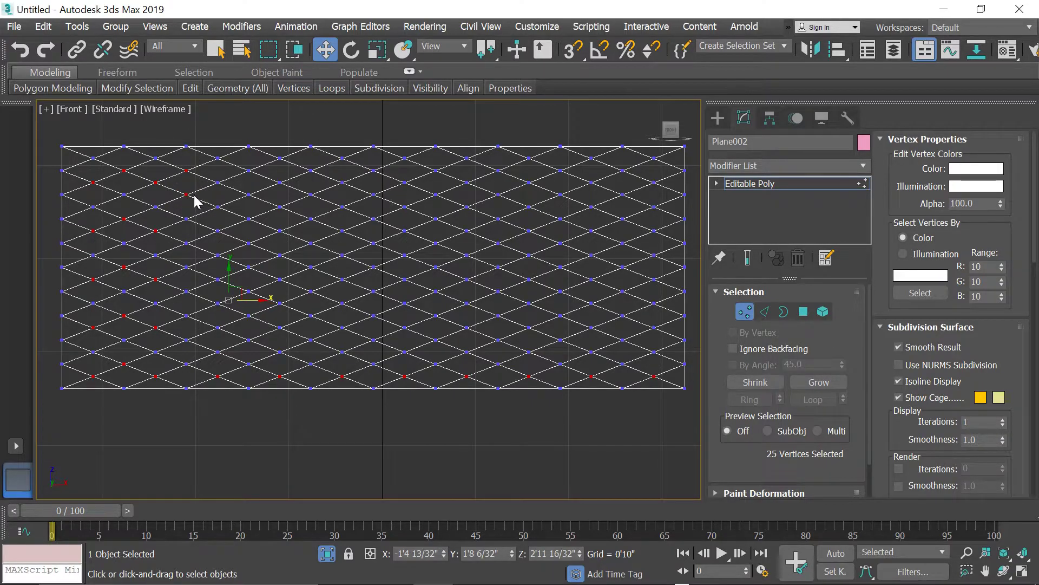
{"action": "left_click", "coordinate": [187, 195], "text": "alt"}
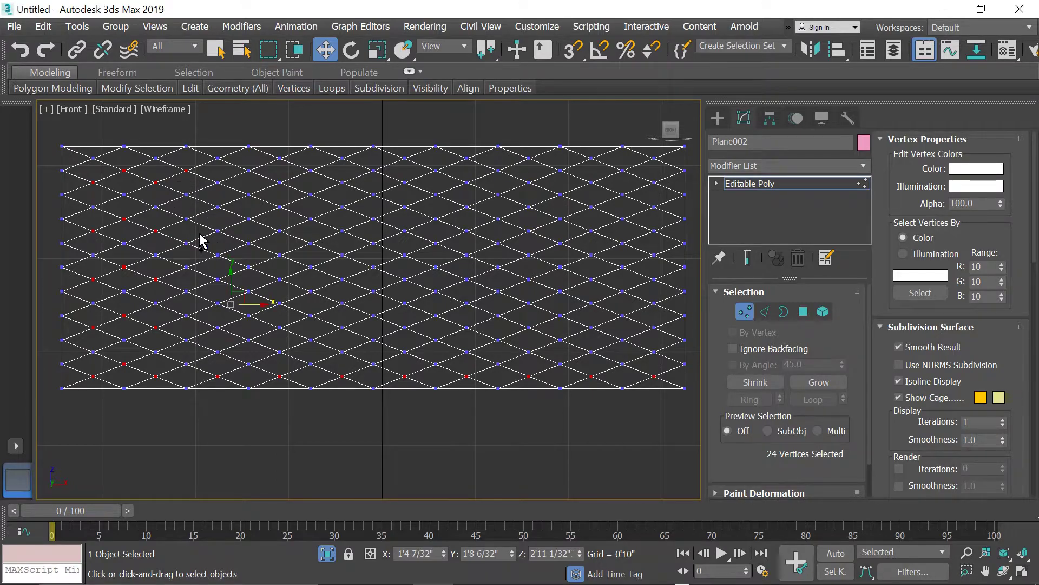
{"action": "mouse_move", "coordinate": [129, 90]}
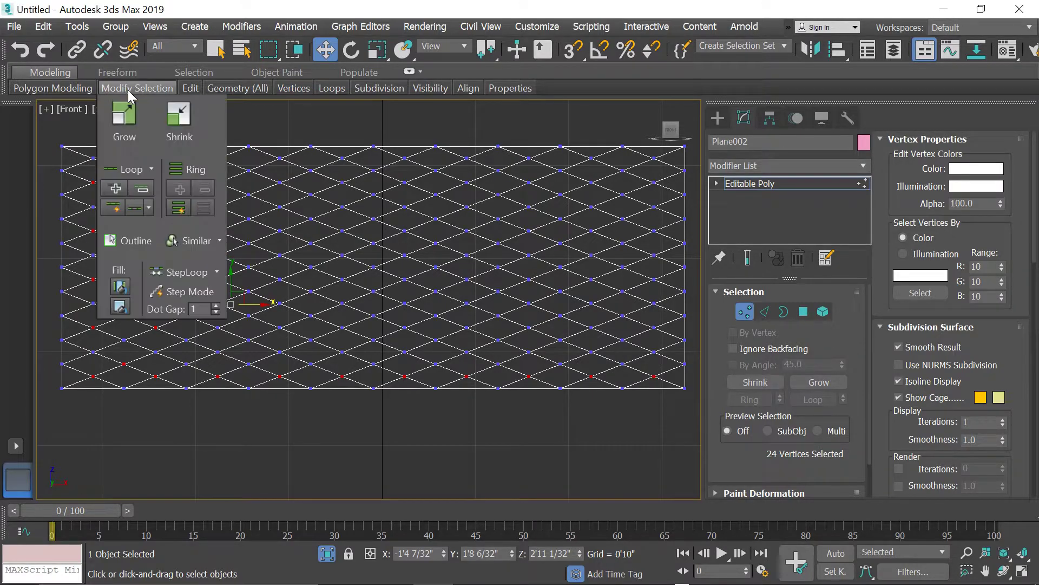
{"action": "left_click", "coordinate": [174, 238]}
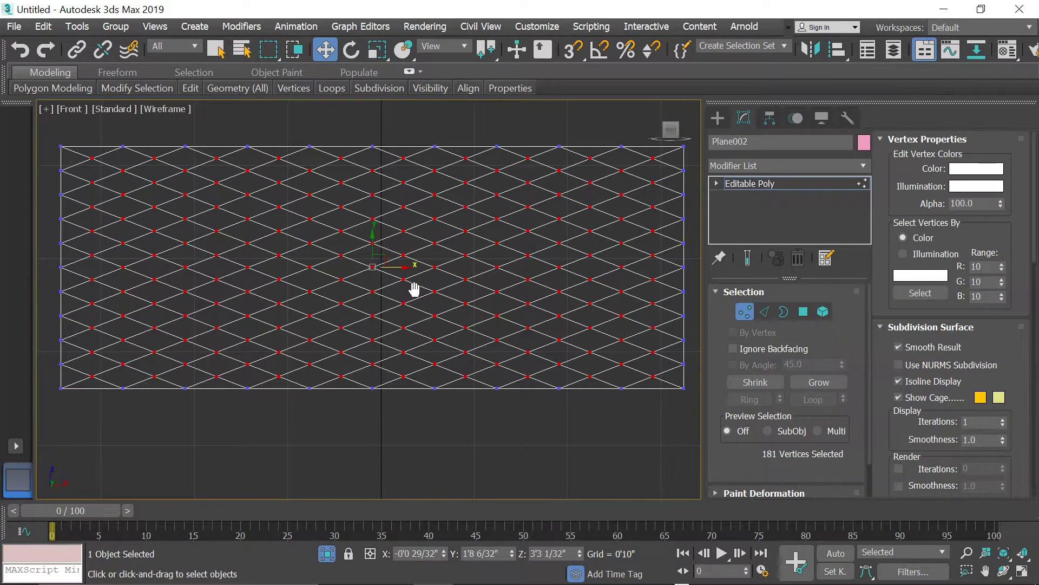
Chamfer all the selected interior vertices in the Perspective view by 0'0 27/32".
{"action": "middle_click_drag", "start_coordinate": [420, 297], "coordinate": [412, 301]}
{"action": "key", "text": "alt+w"}
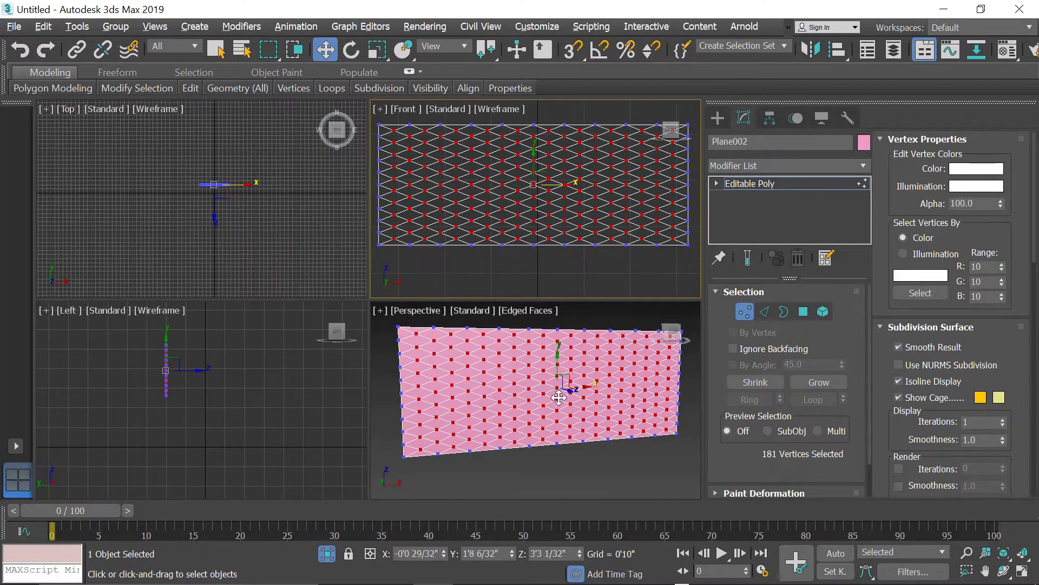
{"action": "middle_click", "coordinate": [555, 395]}
{"action": "key", "text": "alt+w"}
{"action": "middle_click_drag", "start_coordinate": [508, 342], "coordinate": [483, 316], "text": "alt"}
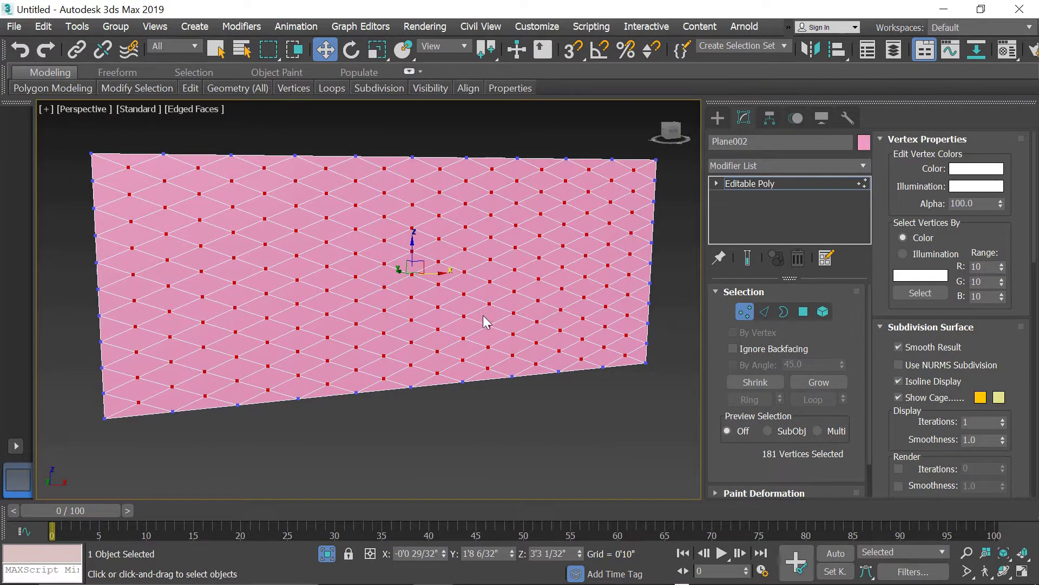
{"action": "right_click", "coordinate": [402, 272]}
{"action": "left_click", "coordinate": [266, 333]}
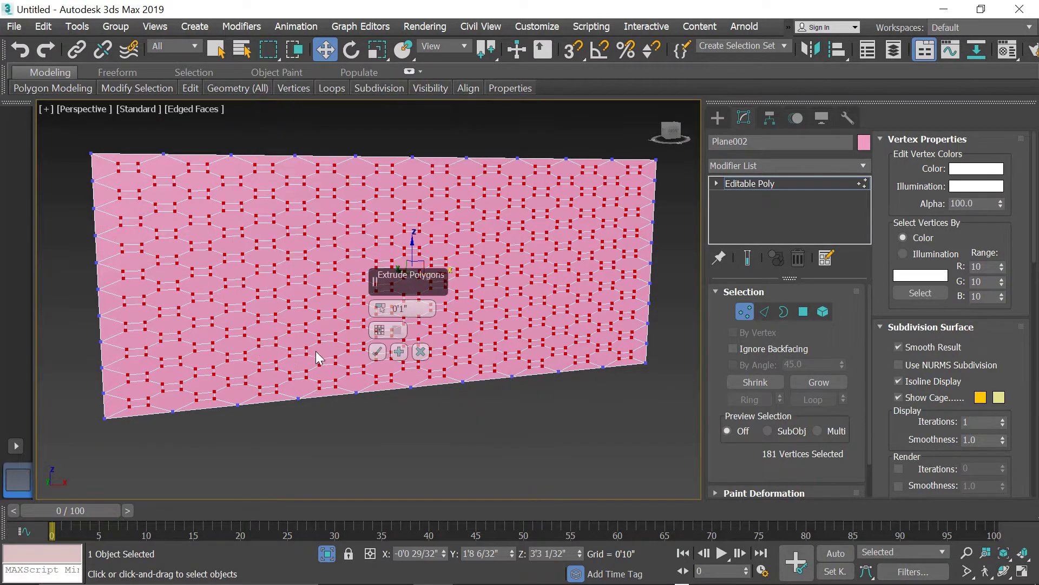
{"action": "scroll", "coordinate": [323, 282], "scroll_direction": "up", "scroll_amount": 3}
{"action": "key", "text": "ctrl+shift+c"}
{"action": "left_click_drag", "start_coordinate": [380, 313], "coordinate": [381, 312]}
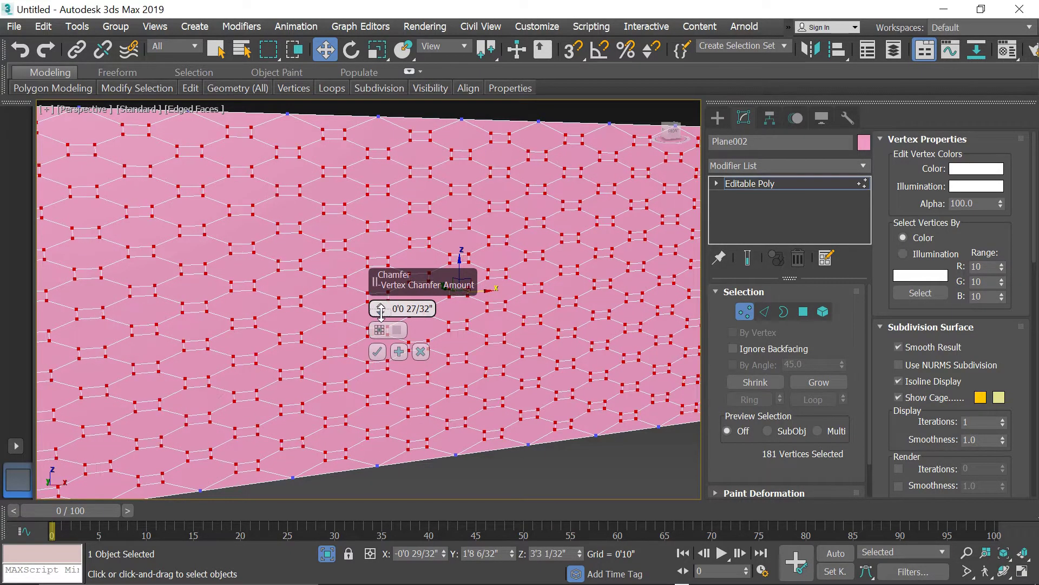
{"action": "left_click", "coordinate": [377, 353]}
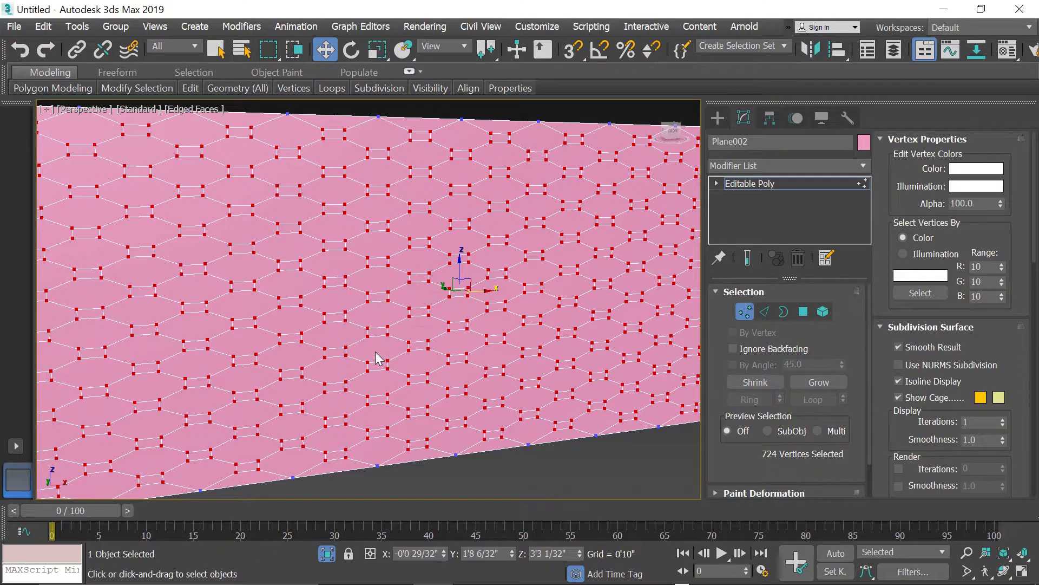
At polygon level, select one of the small chamfered polygons and extend the selection to all similar ones.
{"action": "middle_click_drag", "start_coordinate": [431, 331], "coordinate": [410, 334]}
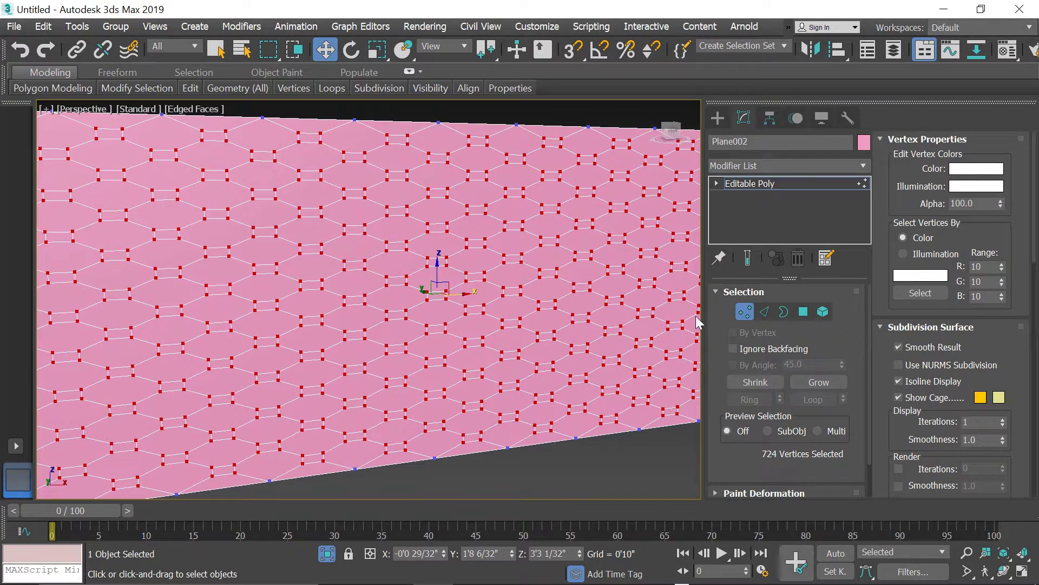
{"action": "left_click", "coordinate": [806, 311]}
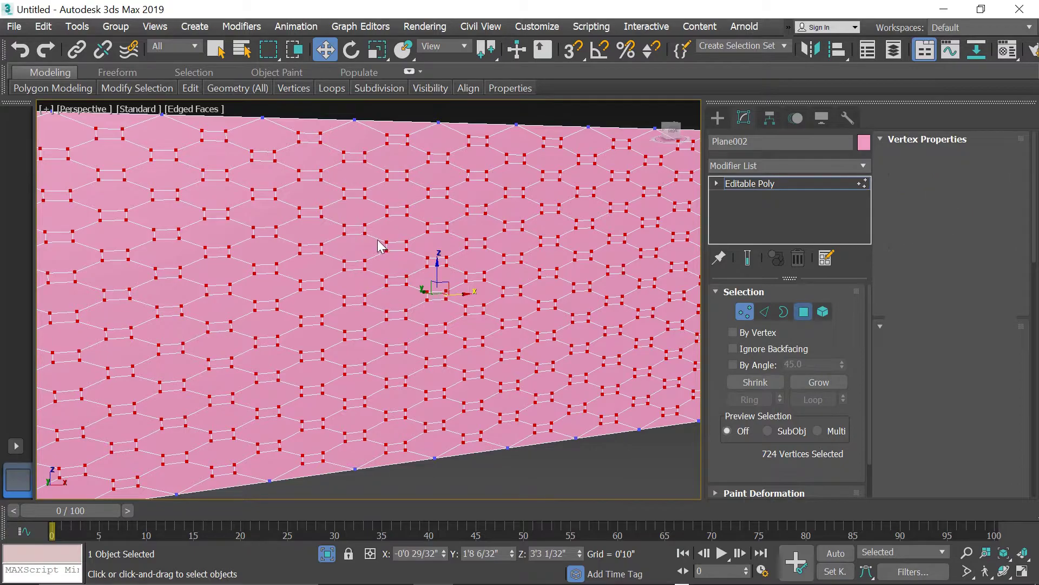
{"action": "scroll", "coordinate": [354, 229], "scroll_direction": "up", "scroll_amount": 5}
{"action": "left_click", "coordinate": [359, 232]}
{"action": "scroll", "coordinate": [358, 232], "scroll_direction": "down", "scroll_amount": 3}
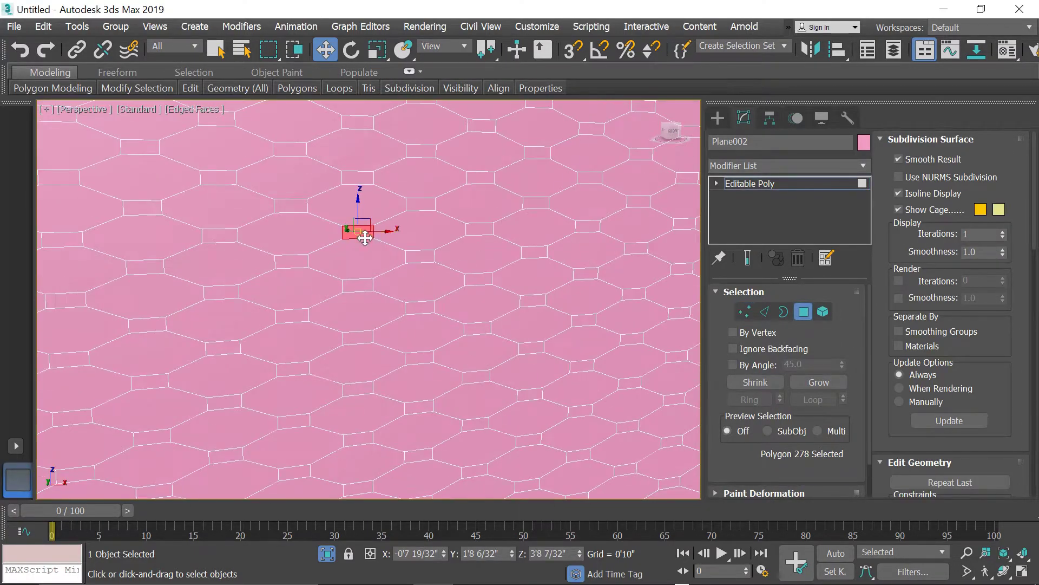
{"action": "scroll", "coordinate": [373, 246], "scroll_direction": "down", "scroll_amount": 3}
{"action": "mouse_move", "coordinate": [162, 87]}
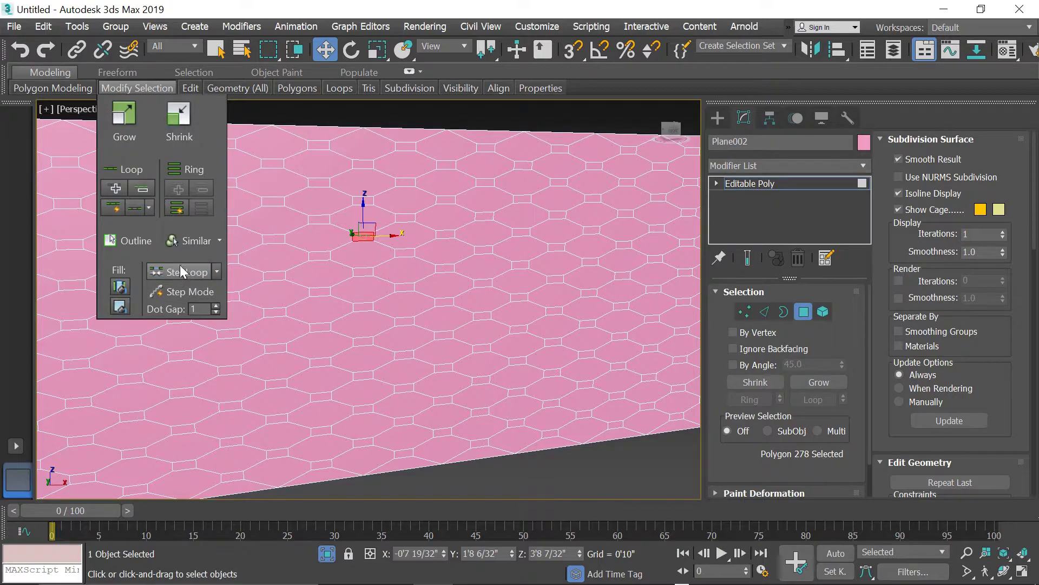
{"action": "left_click", "coordinate": [183, 236]}
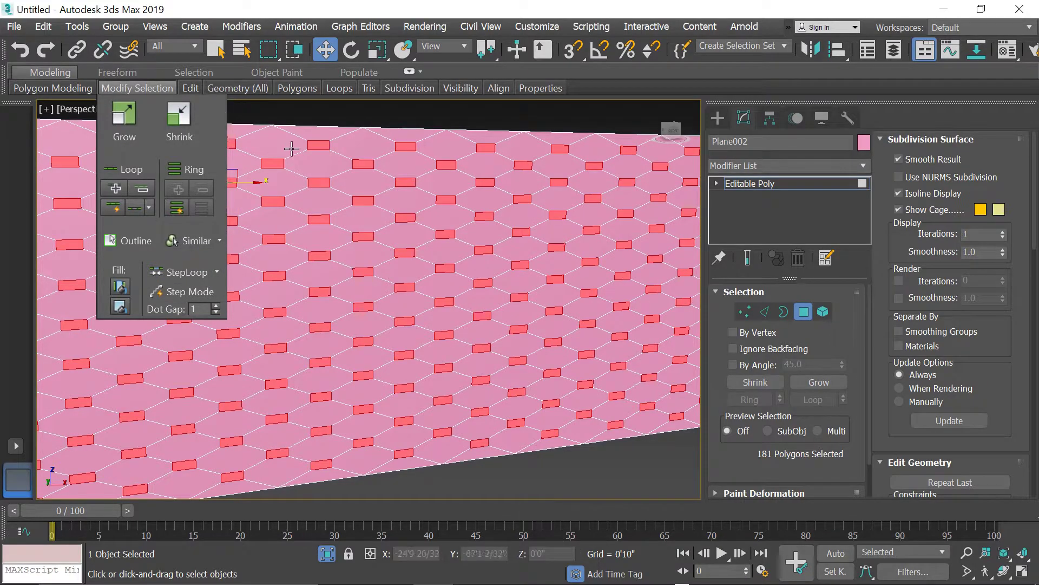
{"action": "scroll", "coordinate": [398, 224], "scroll_direction": "up", "scroll_amount": 3}
{"action": "middle_click_drag", "start_coordinate": [498, 287], "coordinate": [398, 223]}
{"action": "scroll", "coordinate": [398, 223], "scroll_direction": "down", "scroll_amount": 4}
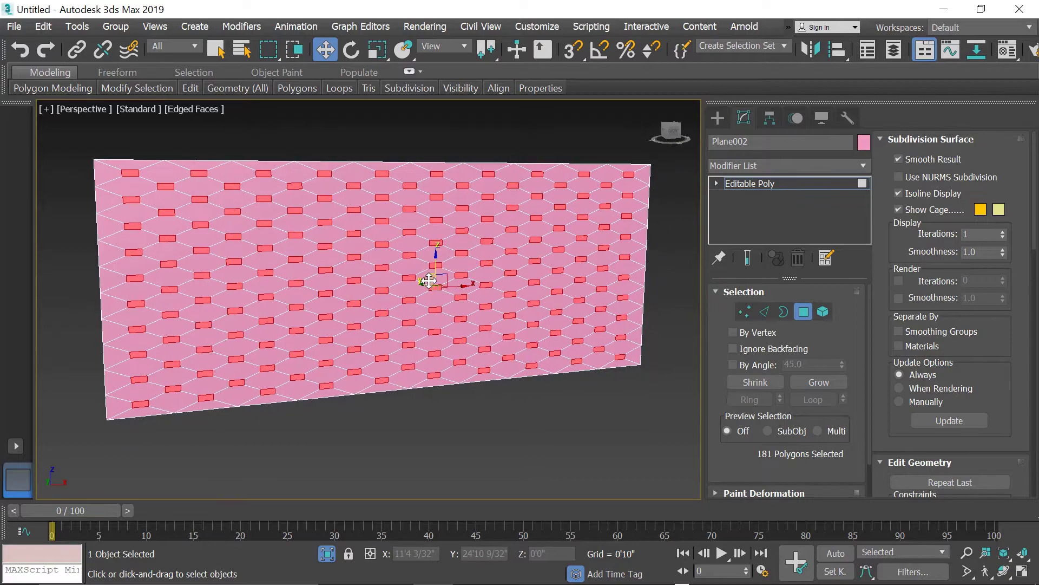
Bevel the selected small polygons into the panel with a height of -0'1 2/32".
{"action": "middle_click_drag", "start_coordinate": [429, 278], "coordinate": [371, 275], "text": "alt"}
{"action": "key", "text": "r"}
{"action": "mouse_move", "coordinate": [358, 270]}
{"action": "left_mouse_down"}
{"action": "mouse_move", "coordinate": [364, 242]}
{"action": "mouse_move", "coordinate": [367, 268]}
{"action": "left_mouse_up"}
{"action": "middle_click_drag", "start_coordinate": [408, 333], "coordinate": [368, 282], "text": "alt"}
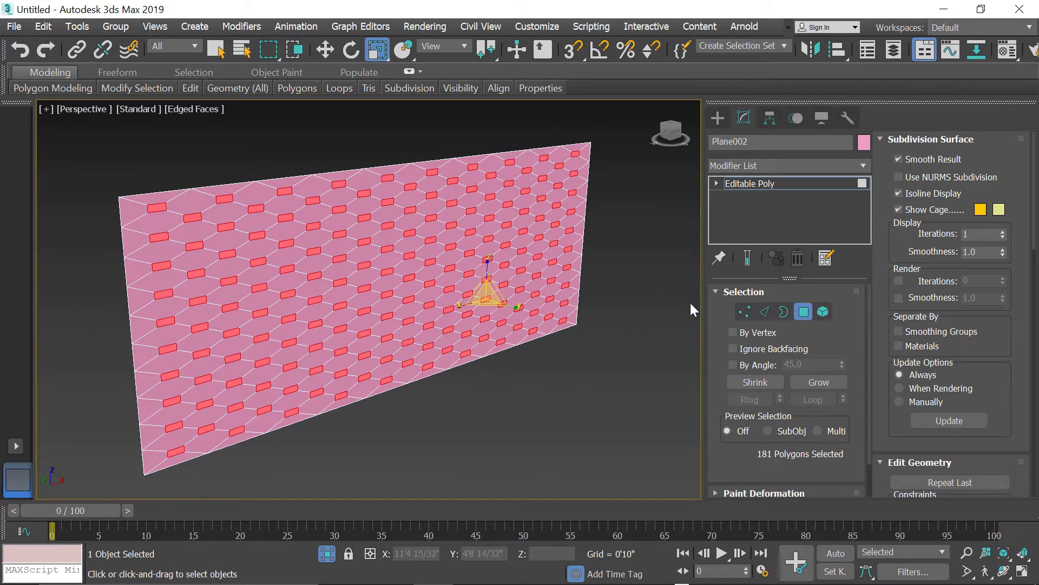
{"action": "right_click", "coordinate": [375, 263]}
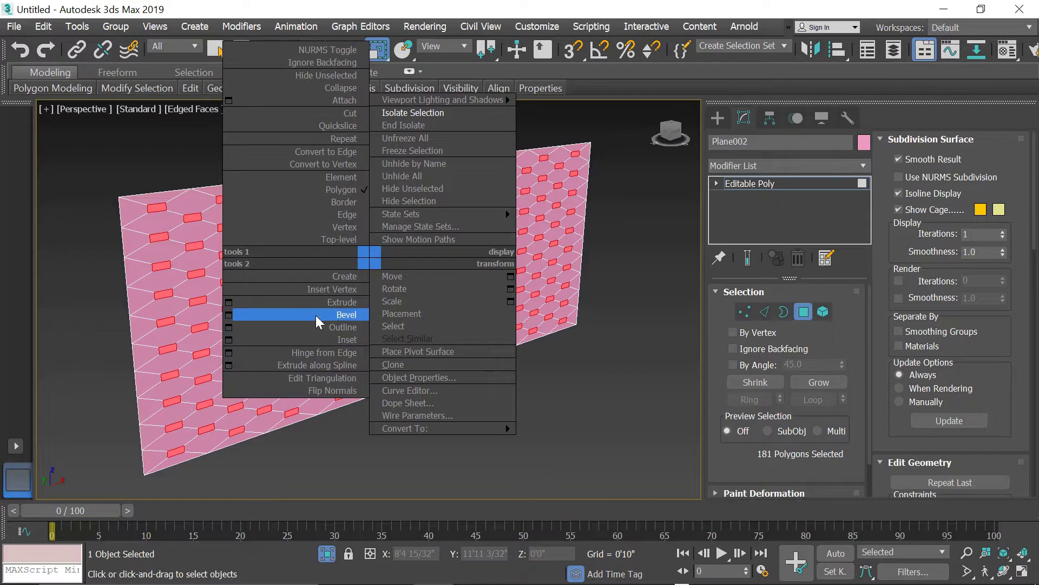
{"action": "left_click", "coordinate": [231, 316]}
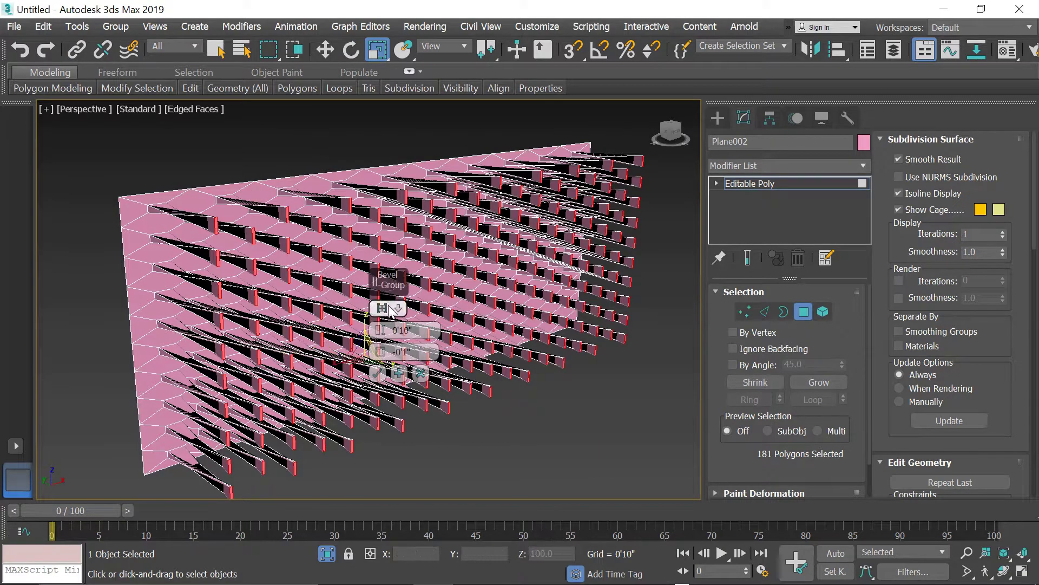
{"action": "right_click", "coordinate": [382, 353]}
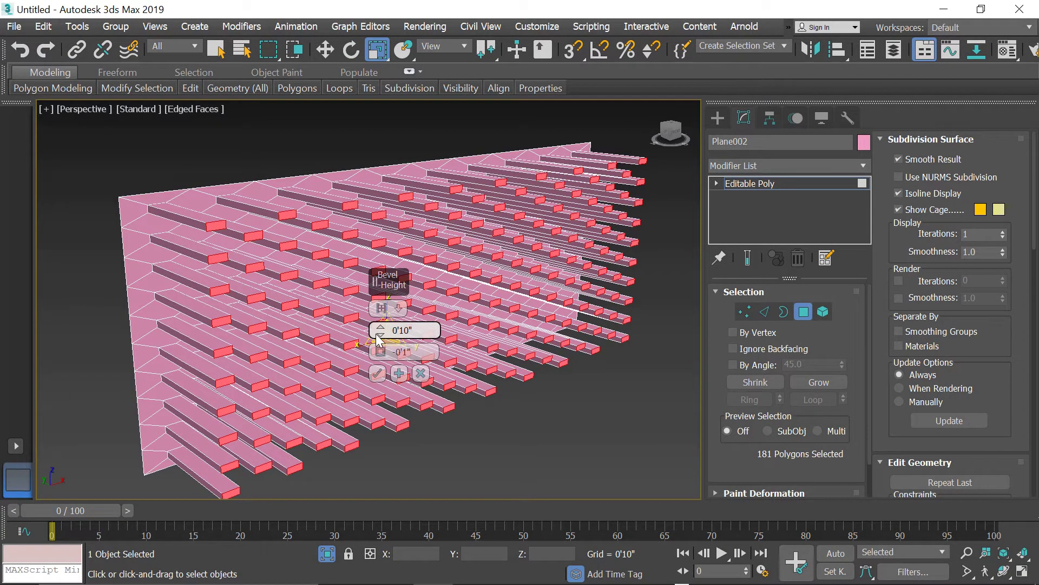
{"action": "right_click", "coordinate": [377, 334]}
{"action": "mouse_move", "coordinate": [376, 334]}
{"action": "middle_mouse_down", "text": "alt"}
{"action": "mouse_move", "coordinate": [318, 301]}
{"action": "mouse_move", "coordinate": [379, 336]}
{"action": "middle_mouse_up", "text": "alt"}
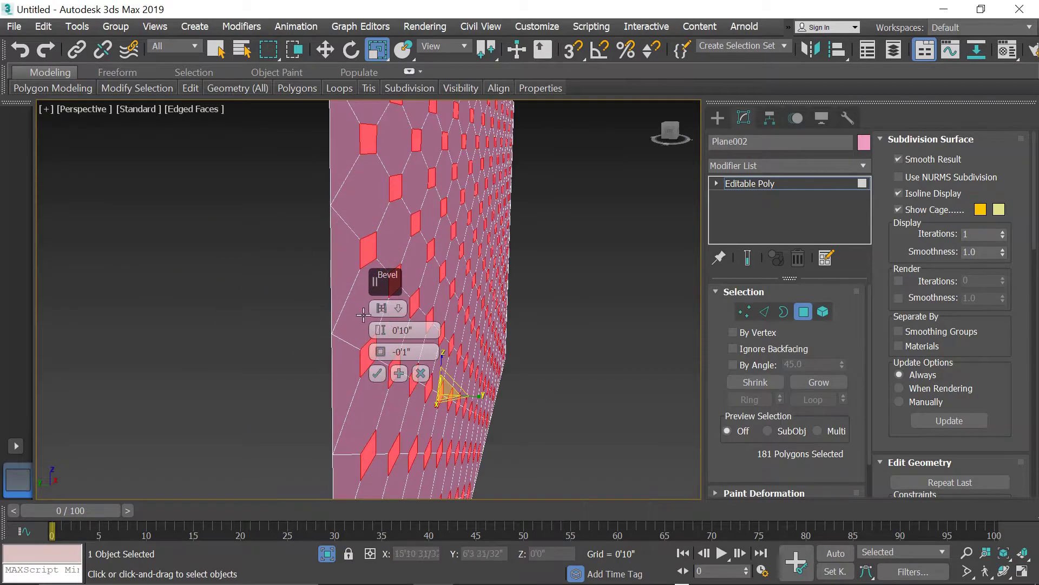
{"action": "left_click_drag", "start_coordinate": [381, 334], "coordinate": [383, 376]}
{"action": "middle_click_drag", "start_coordinate": [346, 304], "coordinate": [354, 310], "text": "alt"}
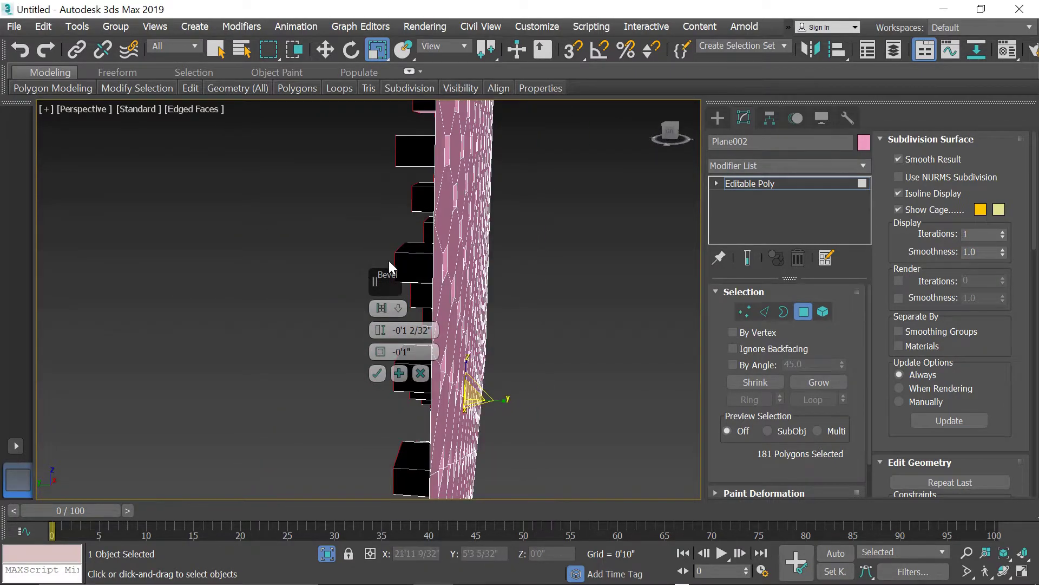
Set the bevel outline to -0'0 9/32" and apply the bevel to the selected polygons.
{"action": "middle_click_drag", "start_coordinate": [390, 264], "coordinate": [391, 321], "text": "alt"}
{"action": "left_click_drag", "start_coordinate": [381, 354], "coordinate": [380, 350]}
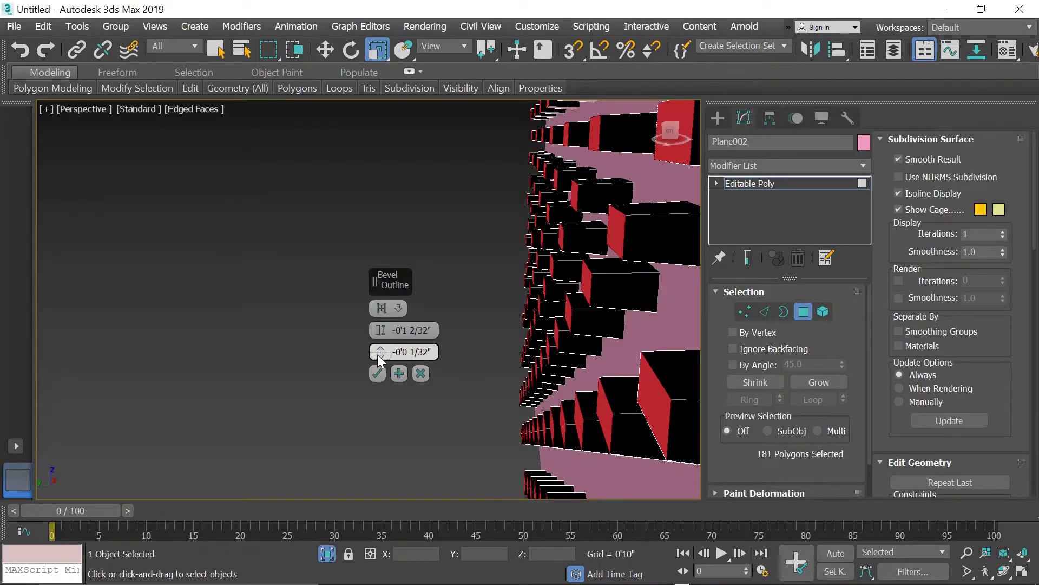
{"action": "middle_click_drag", "start_coordinate": [479, 238], "coordinate": [463, 234], "text": "alt"}
{"action": "left_click_drag", "start_coordinate": [381, 352], "coordinate": [379, 352]}
{"action": "middle_click_drag", "start_coordinate": [366, 347], "coordinate": [283, 302], "text": "alt"}
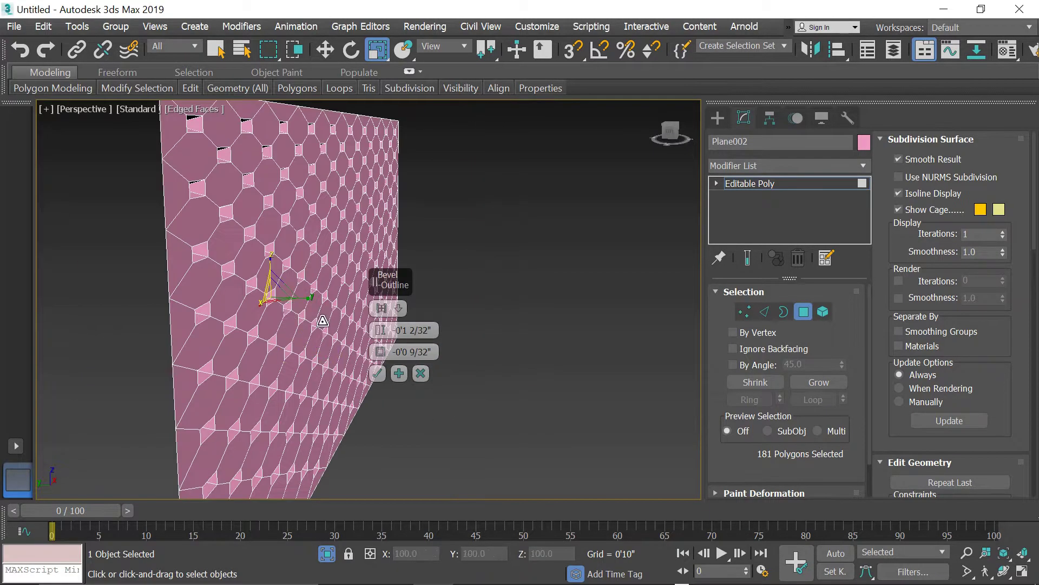
{"action": "middle_click_drag", "start_coordinate": [309, 260], "coordinate": [241, 273], "text": "alt"}
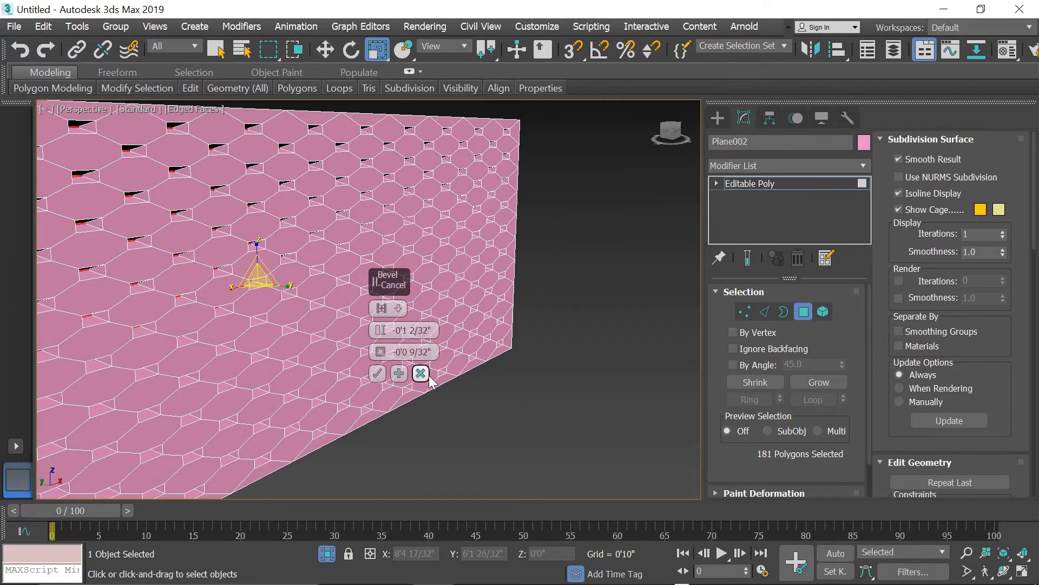
{"action": "left_click", "coordinate": [378, 373]}
{"action": "scroll", "coordinate": [401, 313], "scroll_direction": "down", "scroll_amount": 5}
{"action": "scroll", "coordinate": [402, 313], "scroll_direction": "up", "scroll_amount": 6}
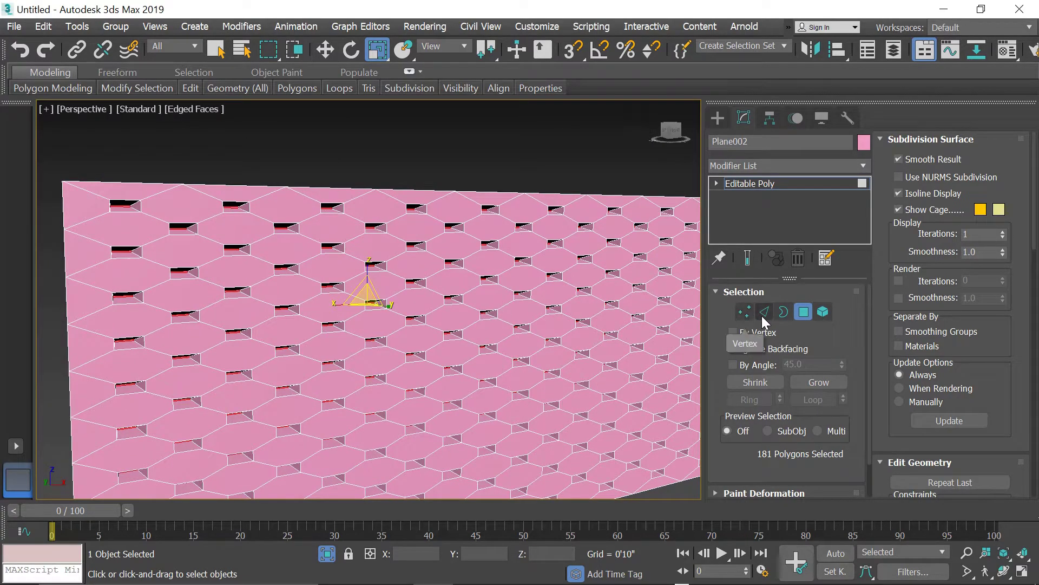
At edge level, select five diagonal edges running between the recesses on the panel's near side.
{"action": "left_click", "coordinate": [763, 313]}
{"action": "left_click", "coordinate": [262, 281]}
{"action": "left_click", "coordinate": [355, 296], "text": "ctrl"}
{"action": "left_click", "coordinate": [355, 375], "text": "ctrl"}
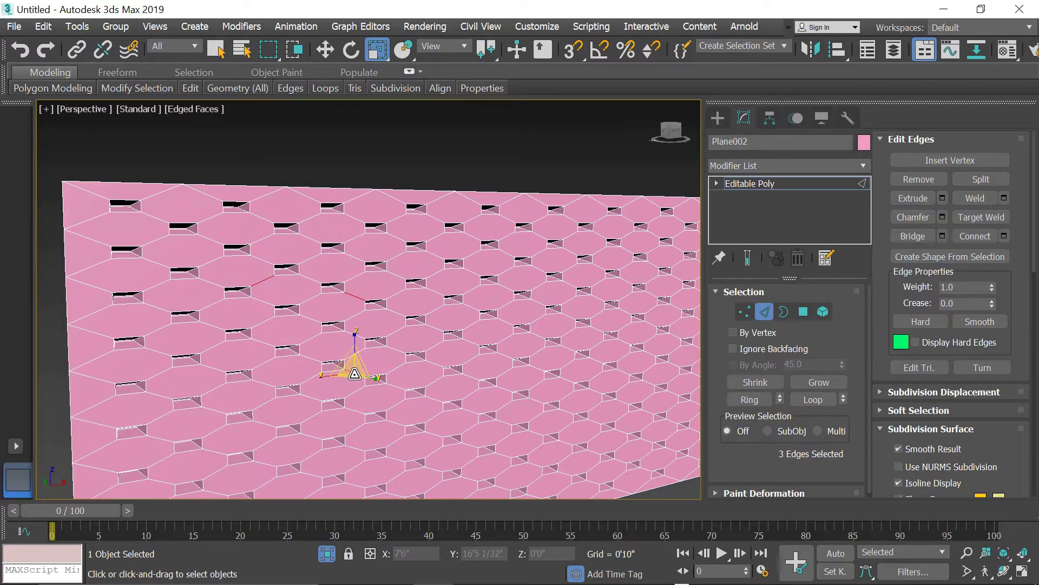
{"action": "key", "text": "w"}
{"action": "left_click", "coordinate": [321, 401], "text": "ctrl"}
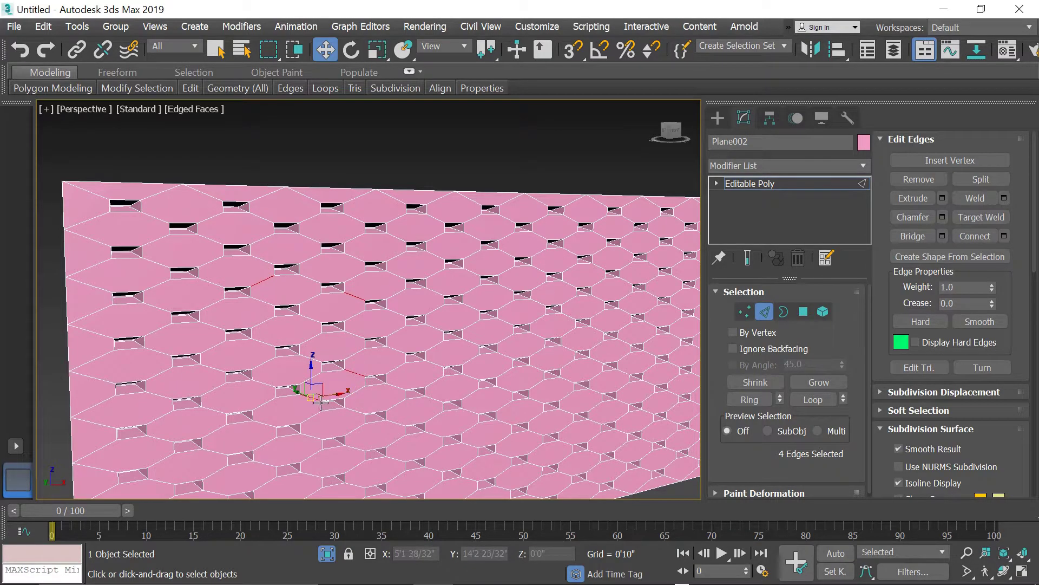
{"action": "left_click", "coordinate": [307, 434], "text": "ctrl"}
Extend the edge selection along its loops and to all similar diagonal edges across the panel.
{"action": "left_click", "coordinate": [817, 404]}
{"action": "scroll", "coordinate": [581, 321], "scroll_direction": "down", "scroll_amount": 3}
{"action": "middle_click_drag", "start_coordinate": [528, 349], "coordinate": [485, 321]}
{"action": "mouse_move", "coordinate": [148, 90]}
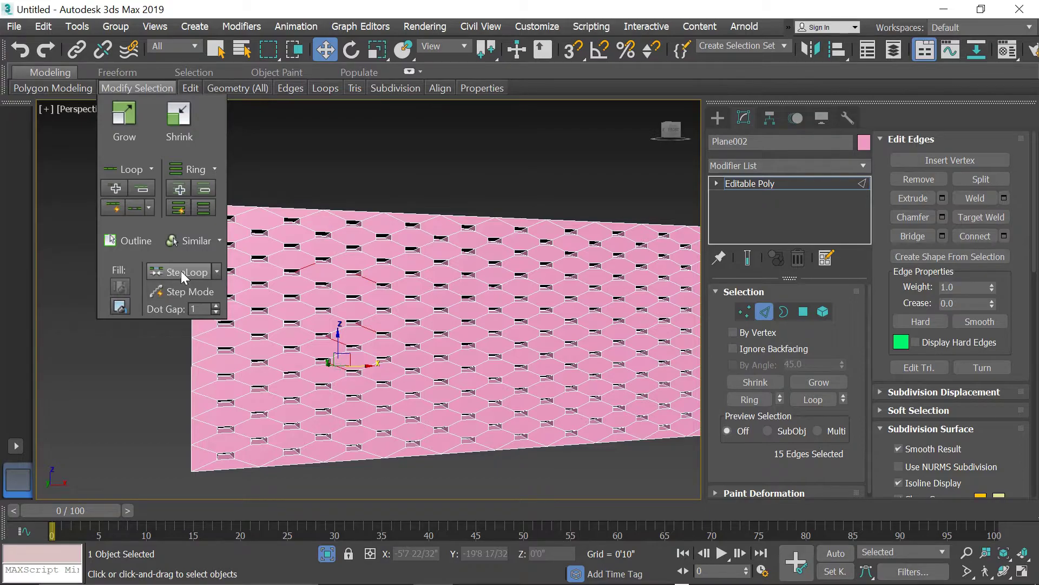
{"action": "left_click", "coordinate": [186, 239]}
{"action": "scroll", "coordinate": [460, 374], "scroll_direction": "up", "scroll_amount": 3}
{"action": "scroll", "coordinate": [461, 374], "scroll_direction": "down", "scroll_amount": 2}
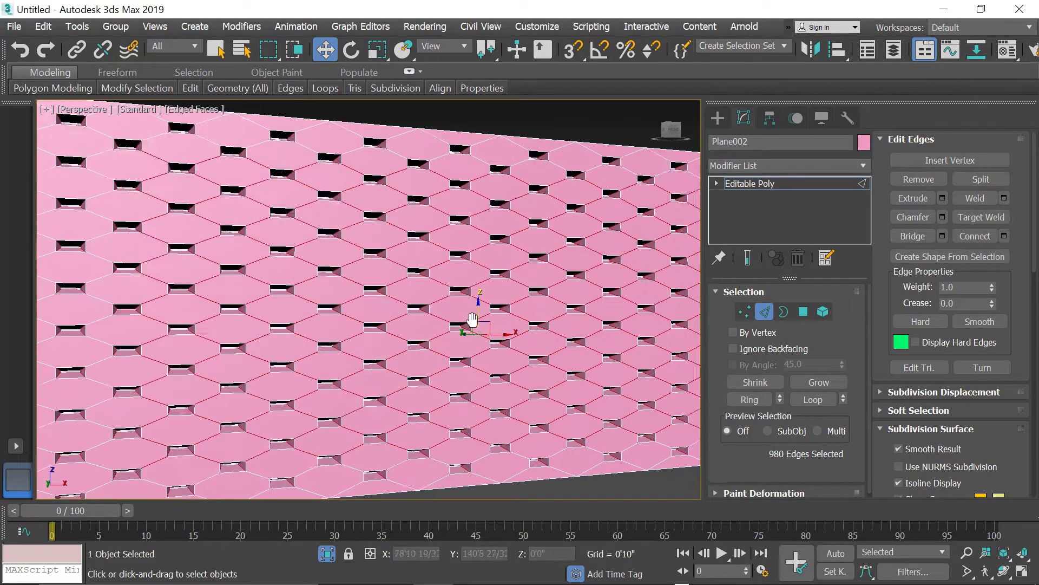
{"action": "scroll", "coordinate": [393, 342], "scroll_direction": "down", "scroll_amount": 3}
{"action": "scroll", "coordinate": [189, 355], "scroll_direction": "up", "scroll_amount": 2}
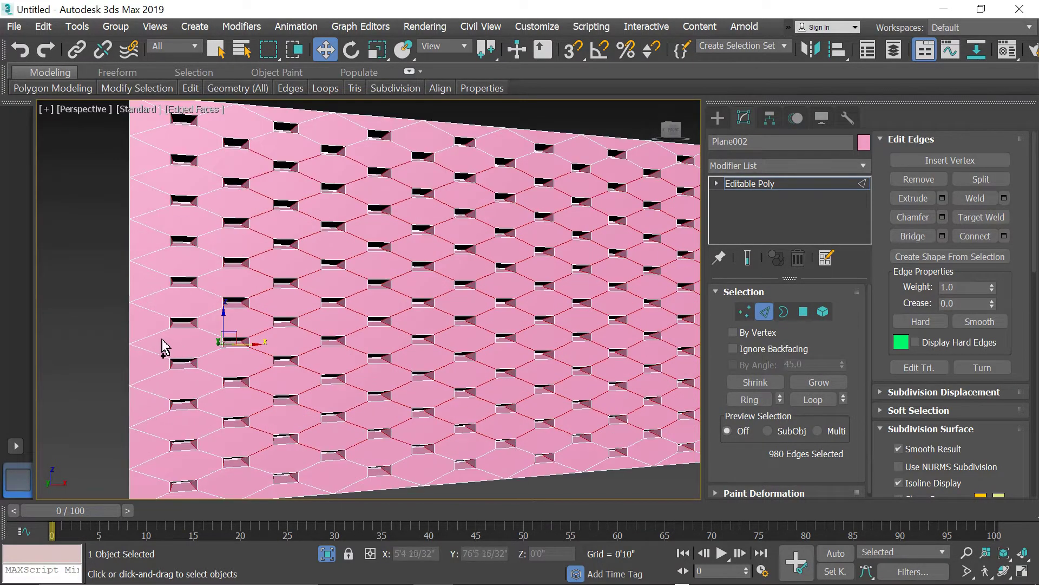
Add two diagonal edges at the panel's side border and extend the selection to all similar edges.
{"action": "left_click", "coordinate": [153, 335], "text": "ctrl"}
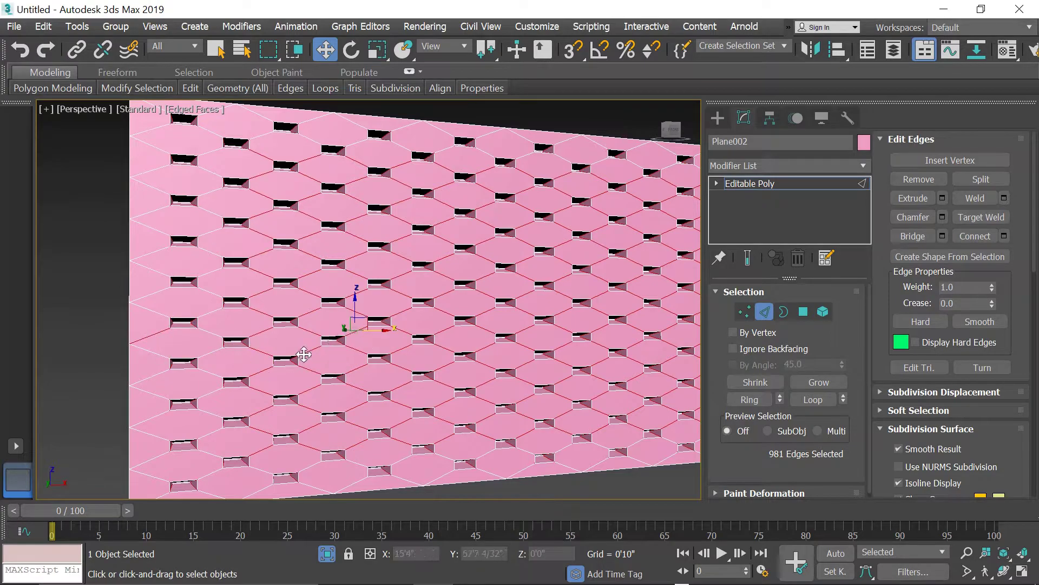
{"action": "left_click", "coordinate": [159, 312], "text": "ctrl"}
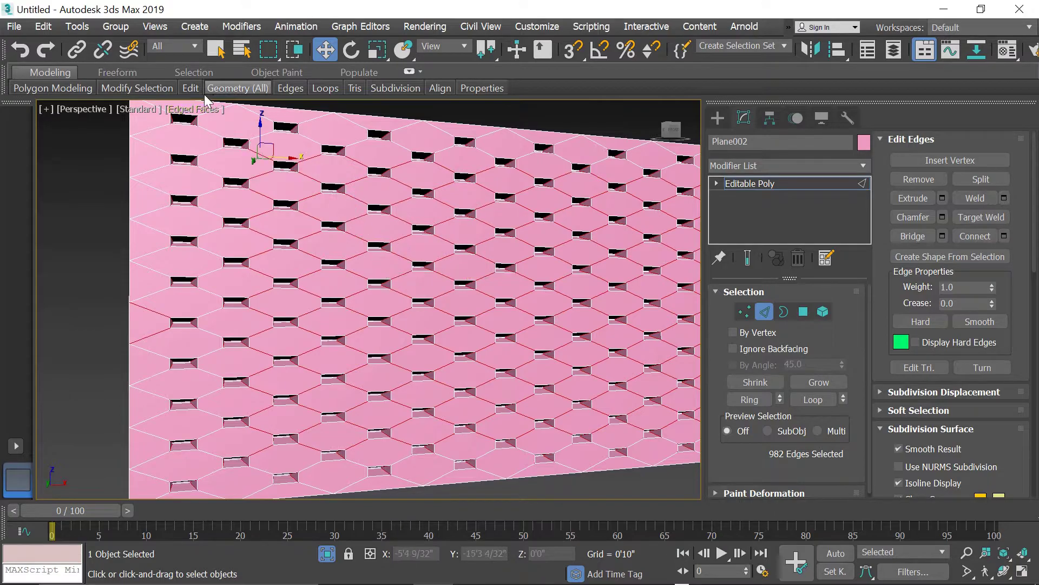
{"action": "mouse_move", "coordinate": [143, 100]}
{"action": "left_click", "coordinate": [187, 241]}
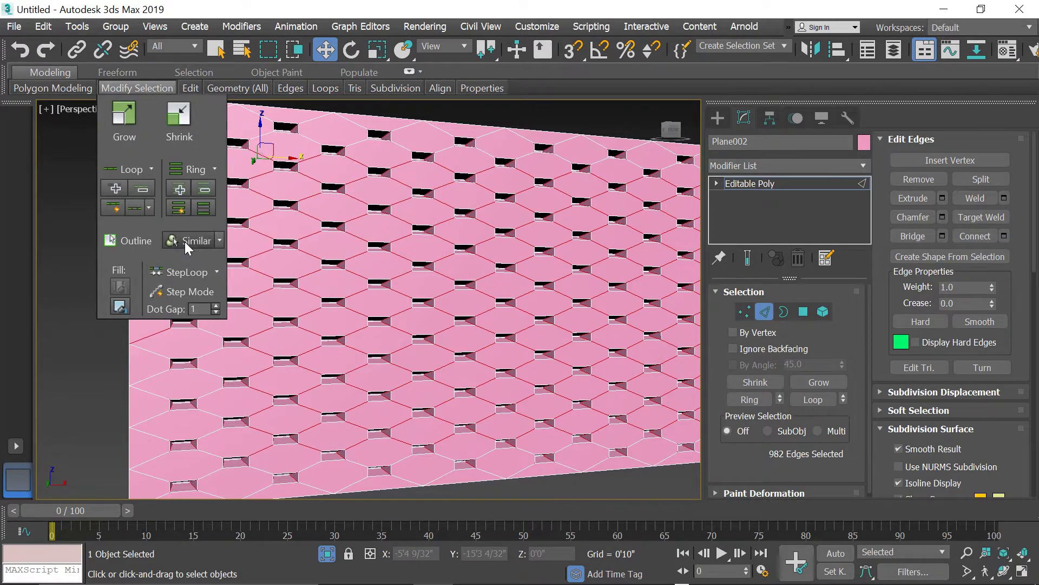
{"action": "middle_click_drag", "start_coordinate": [476, 339], "coordinate": [475, 307]}
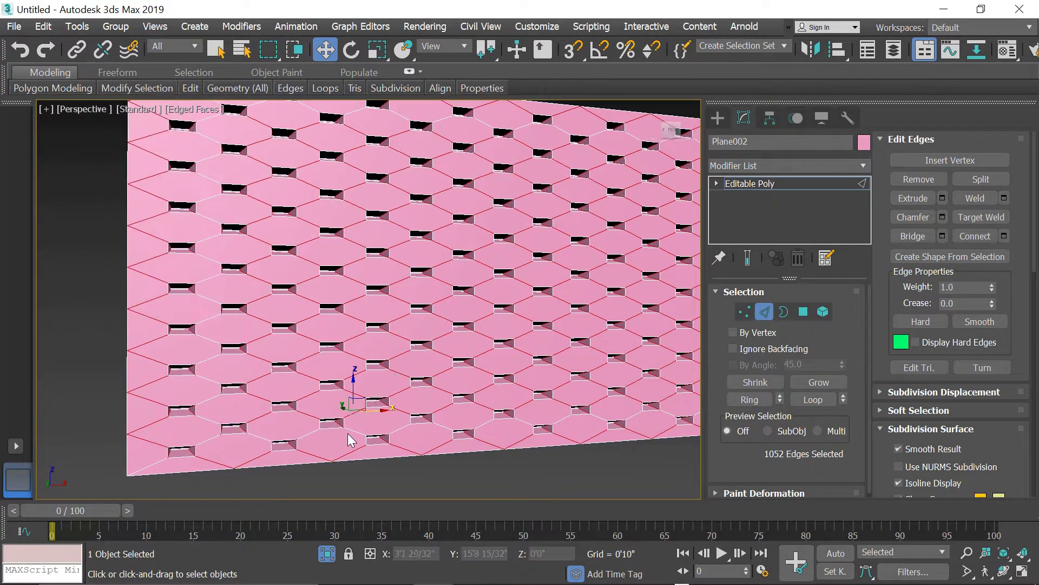
Add diagonal edges touching the panel's lower border and extend the selection to all similar edges.
{"action": "left_click", "coordinate": [361, 434]}
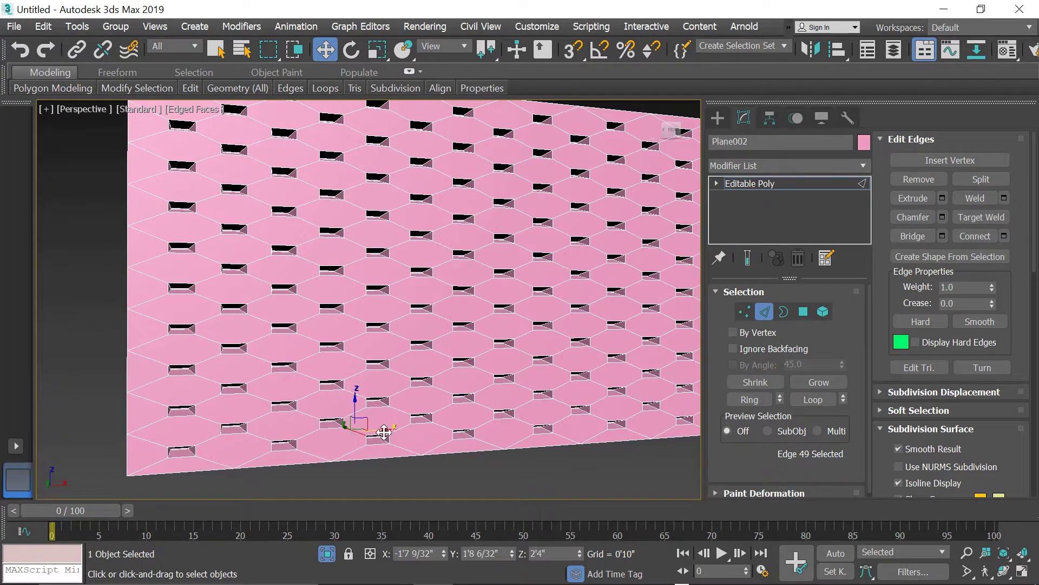
{"action": "key", "text": "ctrl+z"}
{"action": "left_click", "coordinate": [313, 430], "text": "ctrl"}
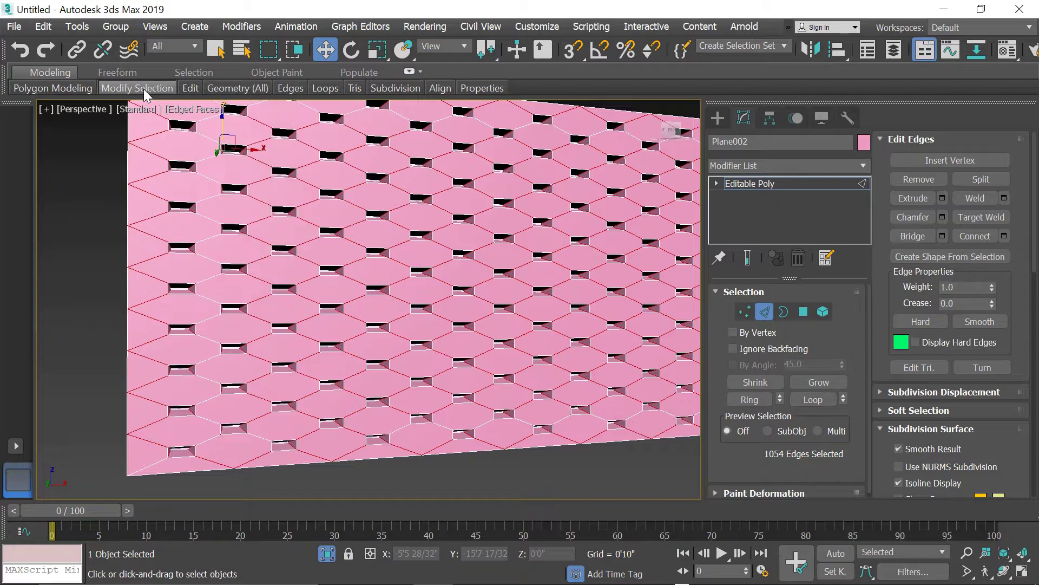
{"action": "mouse_move", "coordinate": [144, 89]}
{"action": "left_click", "coordinate": [187, 238]}
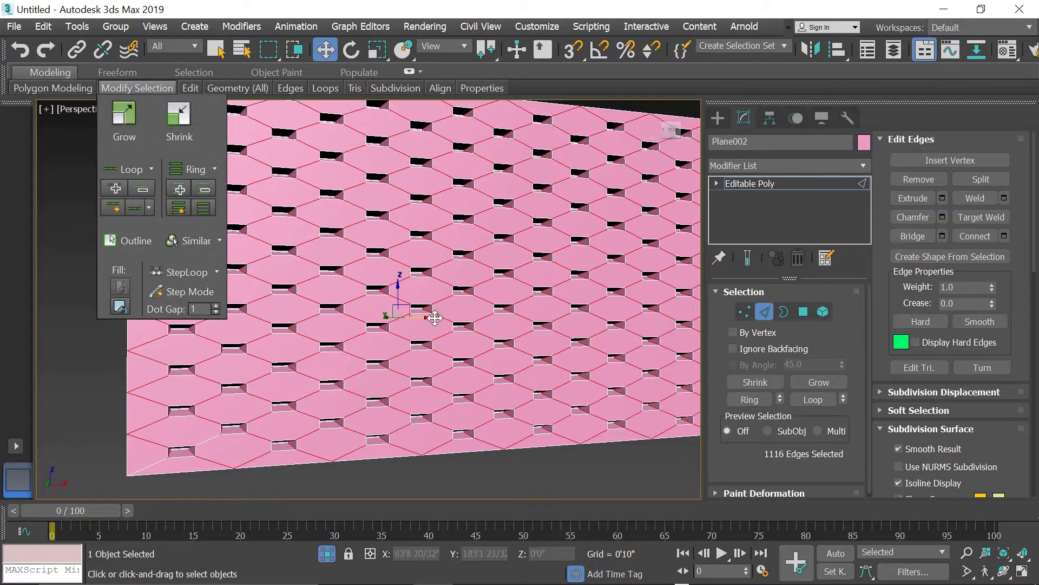
{"action": "middle_click_drag", "start_coordinate": [475, 304], "coordinate": [464, 270]}
Add the diagonal edge near the panel's lower corner and extend the selection along its loops, including the outer border.
{"action": "left_click", "coordinate": [195, 402], "text": "ctrl"}
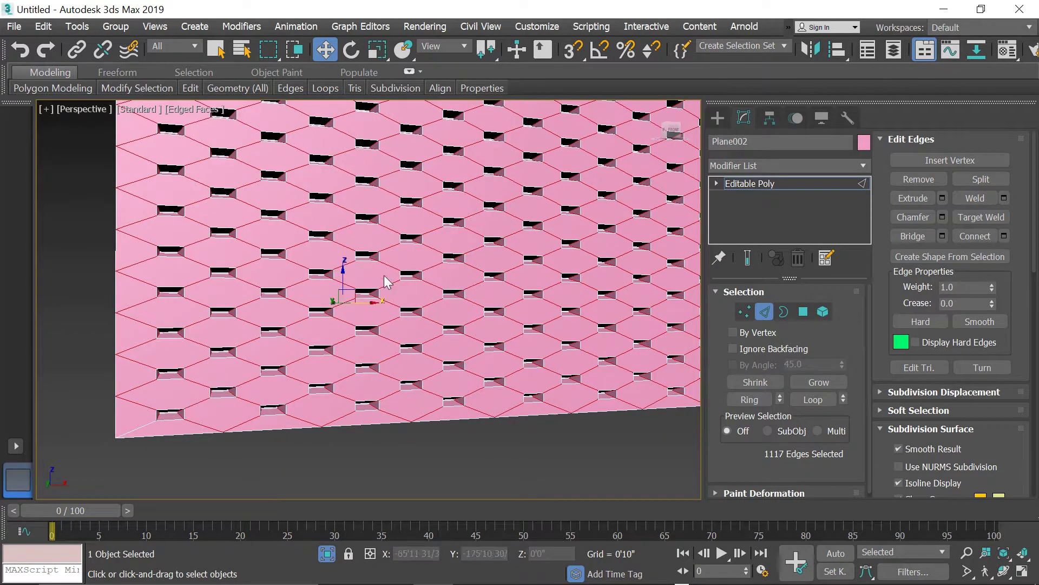
{"action": "middle_click_drag", "start_coordinate": [369, 256], "coordinate": [260, 314]}
{"action": "middle_click_drag", "start_coordinate": [612, 271], "coordinate": [436, 288]}
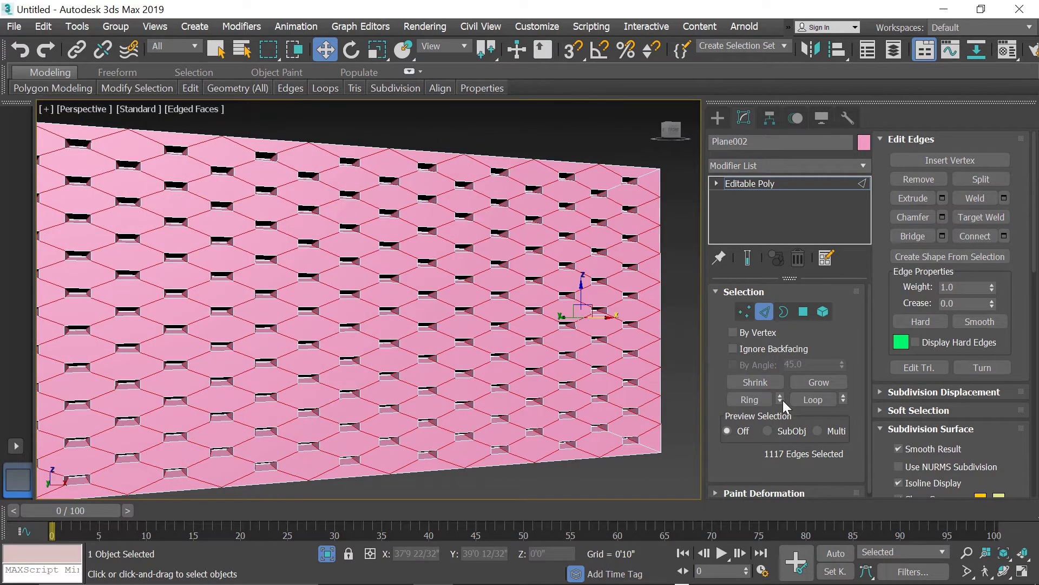
{"action": "left_click", "coordinate": [813, 399]}
{"action": "scroll", "coordinate": [462, 332], "scroll_direction": "down", "scroll_amount": 4}
{"action": "scroll", "coordinate": [298, 388], "scroll_direction": "up", "scroll_amount": 5}
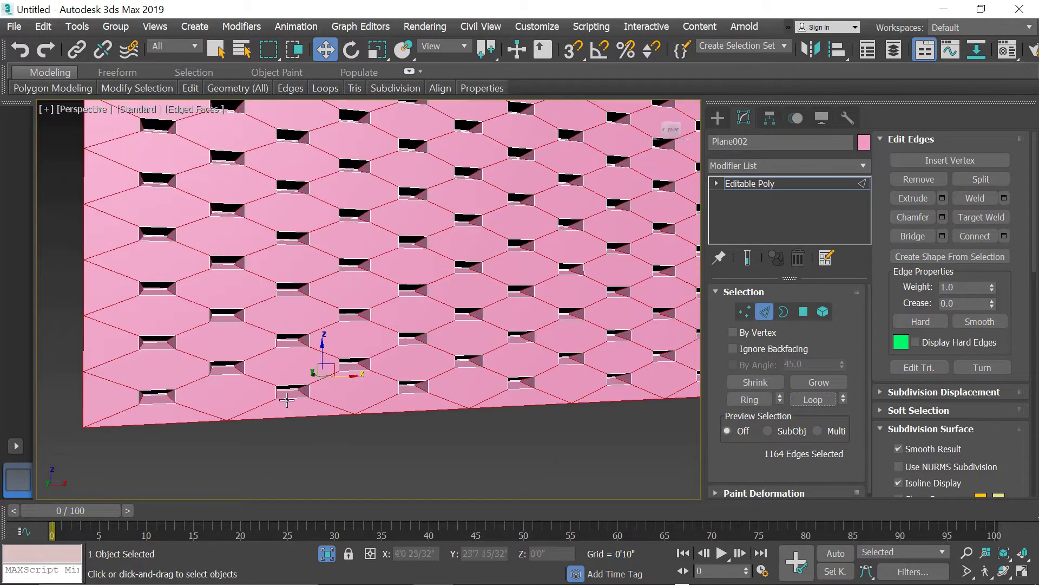
{"action": "scroll", "coordinate": [128, 344], "scroll_direction": "up", "scroll_amount": 2}
{"action": "scroll", "coordinate": [166, 292], "scroll_direction": "down", "scroll_amount": 5}
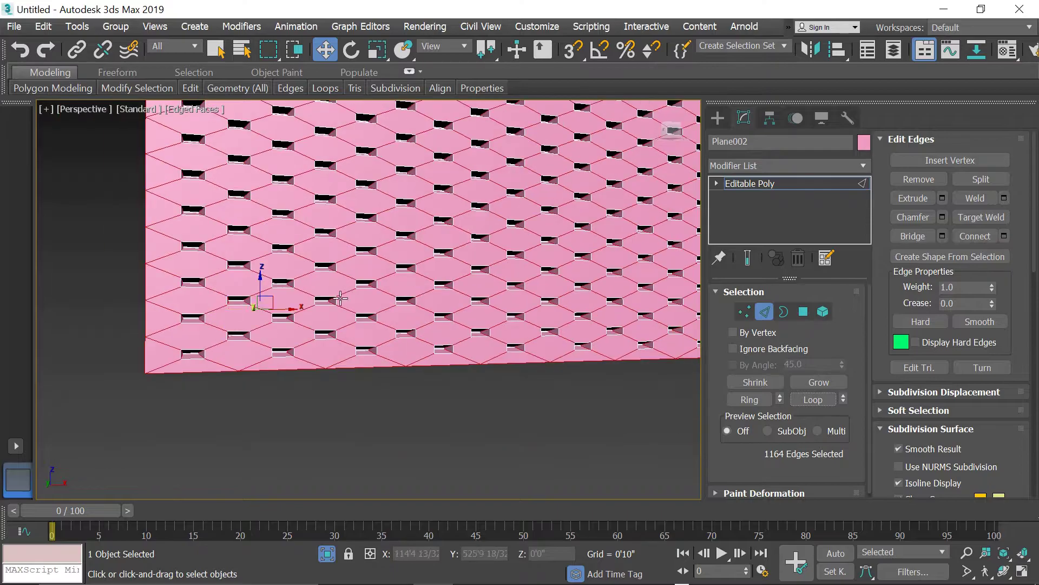
Chamfer all the selected diagonal and border edges by 0'0 6/32".
{"action": "middle_click_drag", "start_coordinate": [435, 366], "coordinate": [458, 320], "text": "alt"}
{"action": "right_click", "coordinate": [457, 320]}
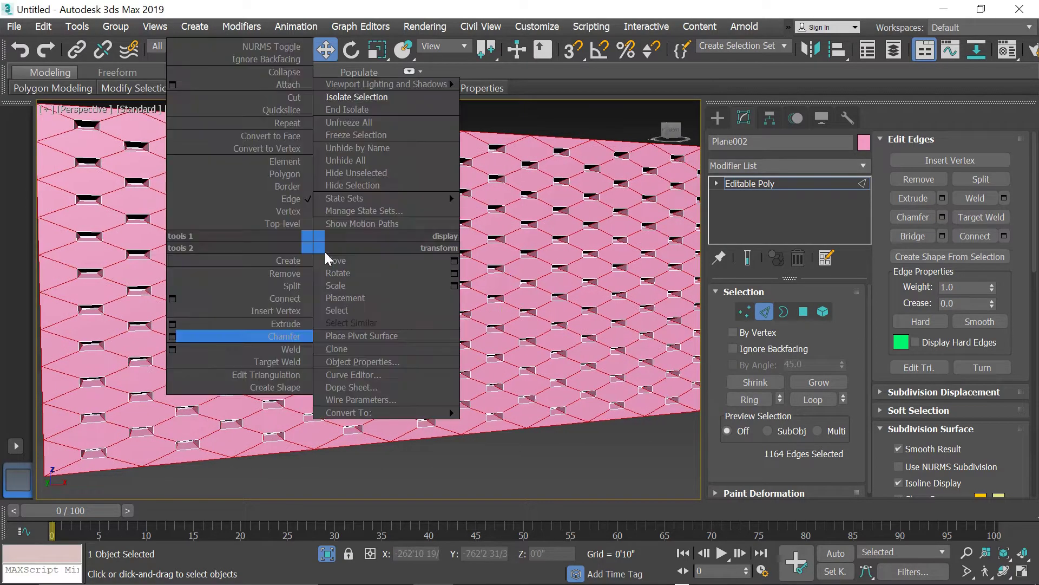
{"action": "left_click", "coordinate": [175, 340]}
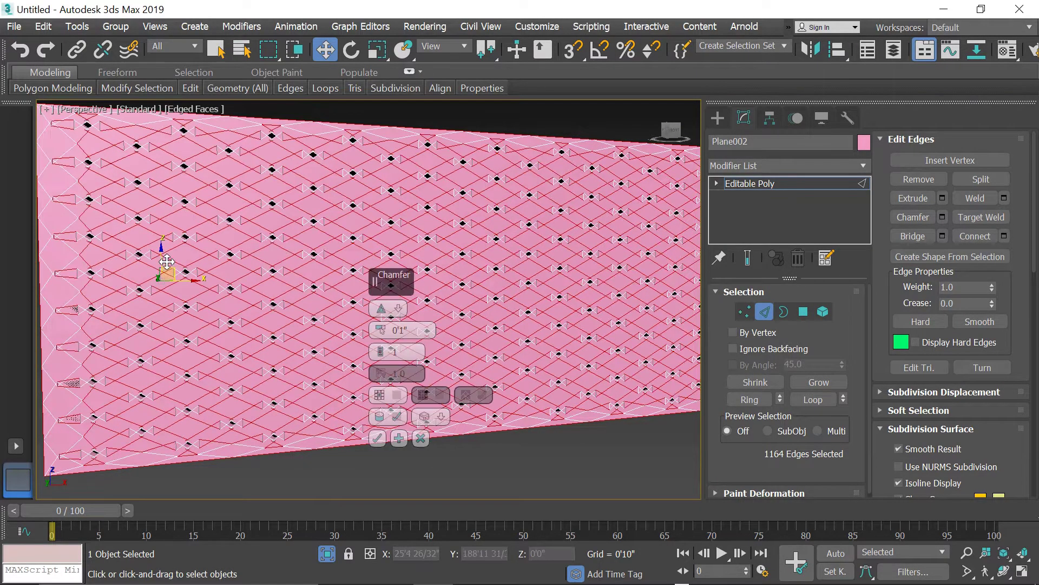
{"action": "scroll", "coordinate": [178, 234], "scroll_direction": "up", "scroll_amount": 5}
{"action": "left_click_drag", "start_coordinate": [381, 332], "coordinate": [378, 333]}
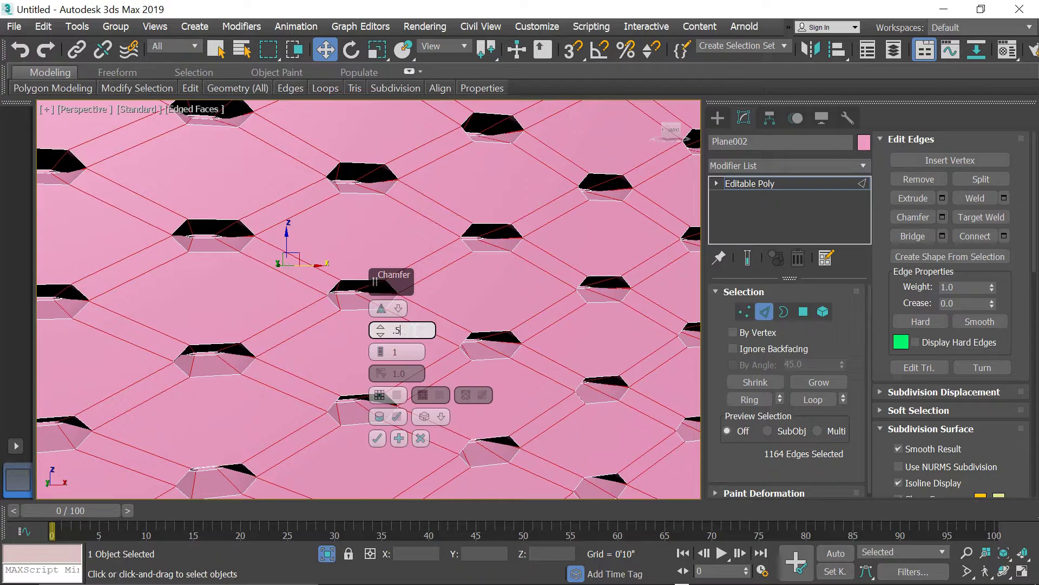
{"action": "key", "text": "Return"}
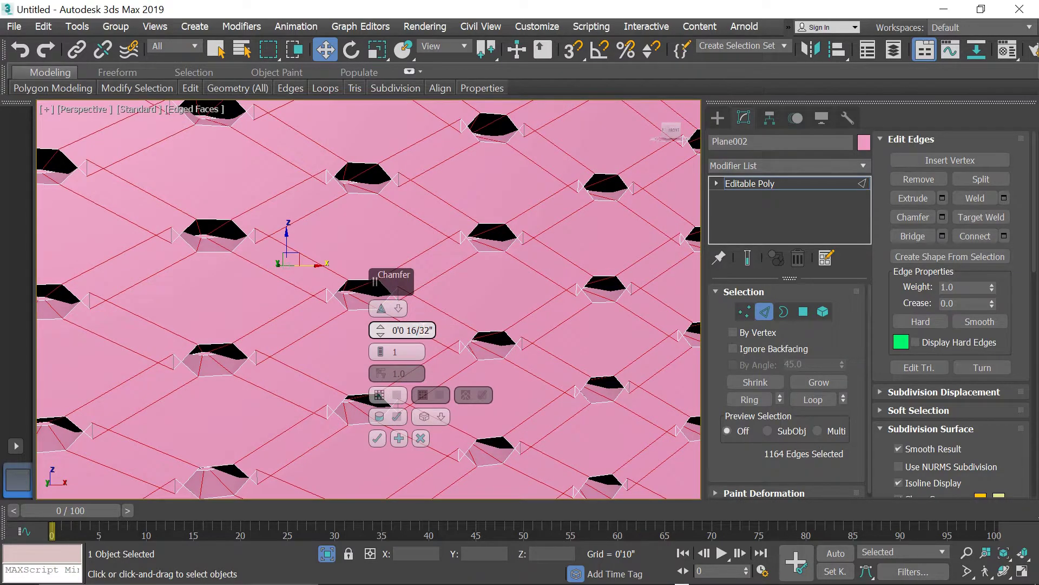
{"action": "type", "text": "2"}
{"action": "key", "text": "Return"}
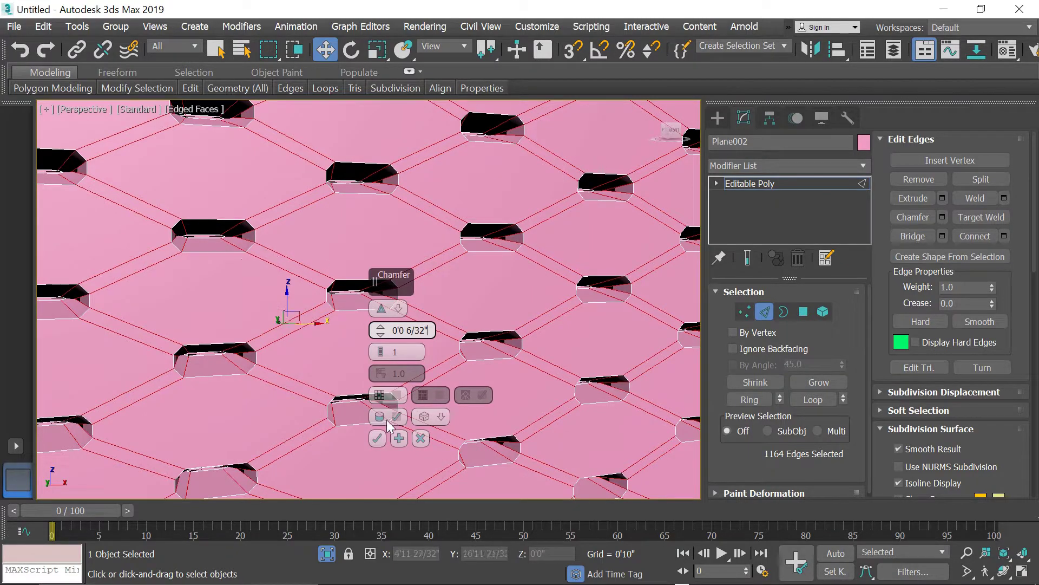
{"action": "left_click", "coordinate": [377, 438]}
Switch the chamfered panel from edge editing to polygon editing.
{"action": "scroll", "coordinate": [370, 215], "scroll_direction": "down", "scroll_amount": 5}
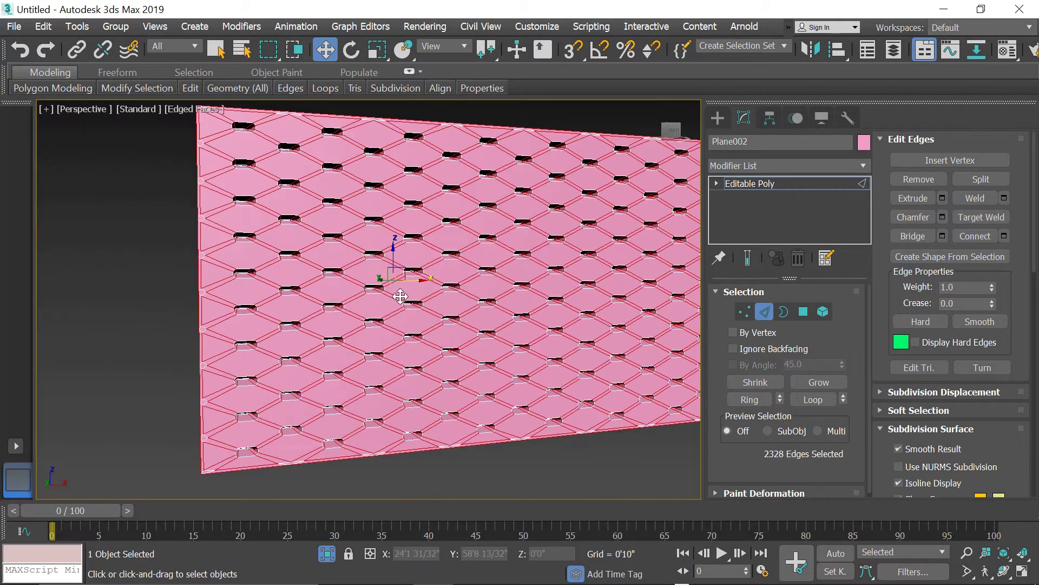
{"action": "middle_click_drag", "start_coordinate": [395, 290], "coordinate": [450, 328]}
{"action": "scroll", "coordinate": [483, 325], "scroll_direction": "down", "scroll_amount": 3}
{"action": "scroll", "coordinate": [500, 302], "scroll_direction": "up", "scroll_amount": 3}
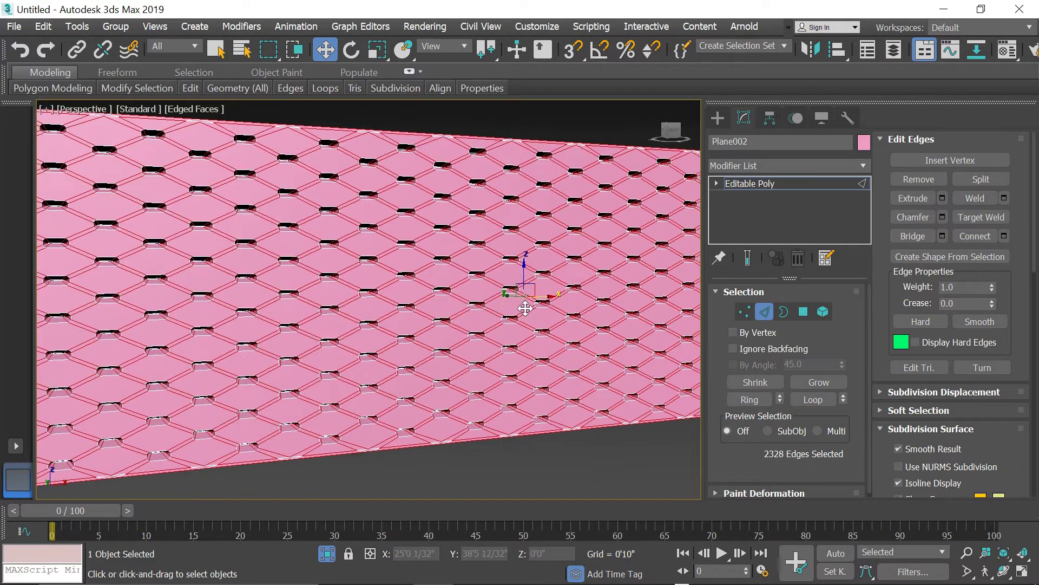
{"action": "scroll", "coordinate": [525, 307], "scroll_direction": "down", "scroll_amount": 3}
{"action": "scroll", "coordinate": [520, 303], "scroll_direction": "up", "scroll_amount": 4}
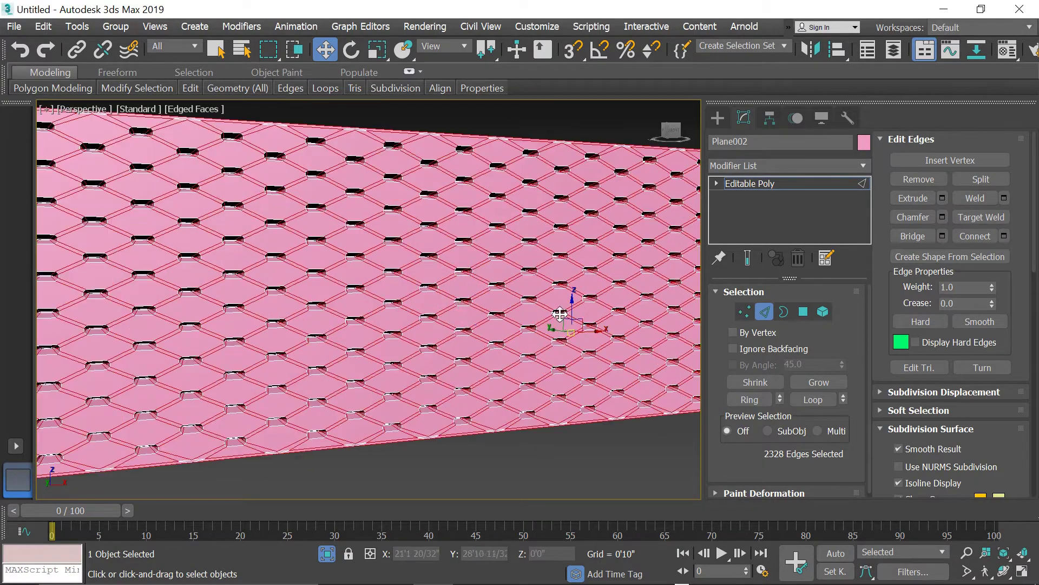
{"action": "right_click", "coordinate": [422, 252]}
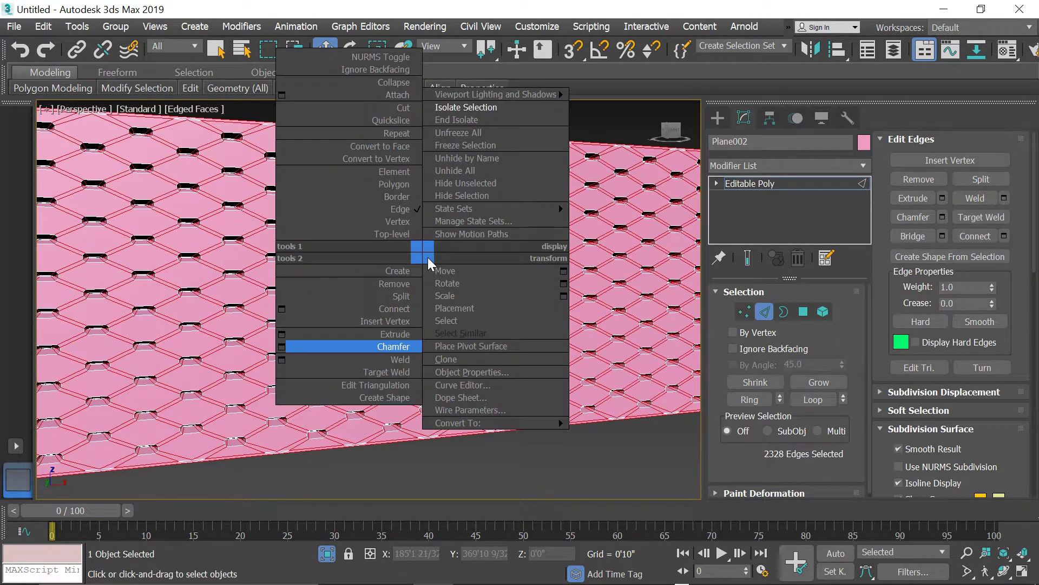
{"action": "middle_click_drag", "start_coordinate": [652, 296], "coordinate": [649, 293]}
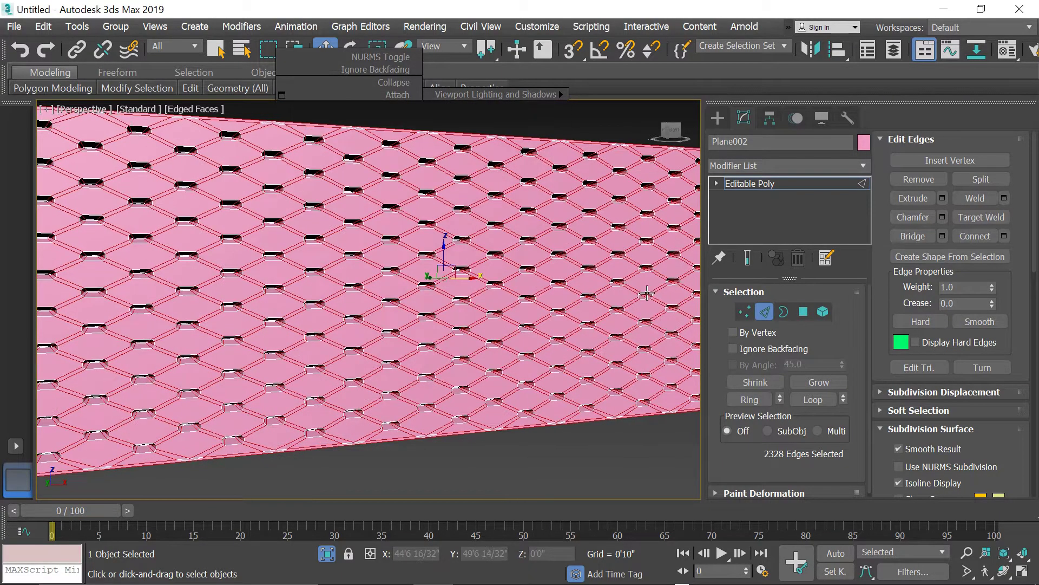
{"action": "right_click", "coordinate": [382, 227]}
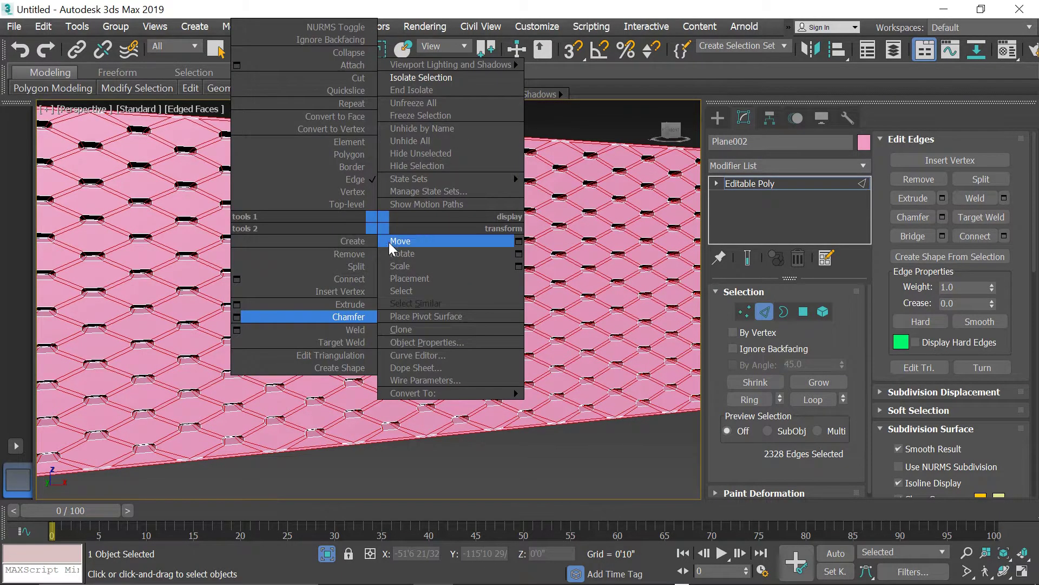
{"action": "left_click", "coordinate": [342, 157]}
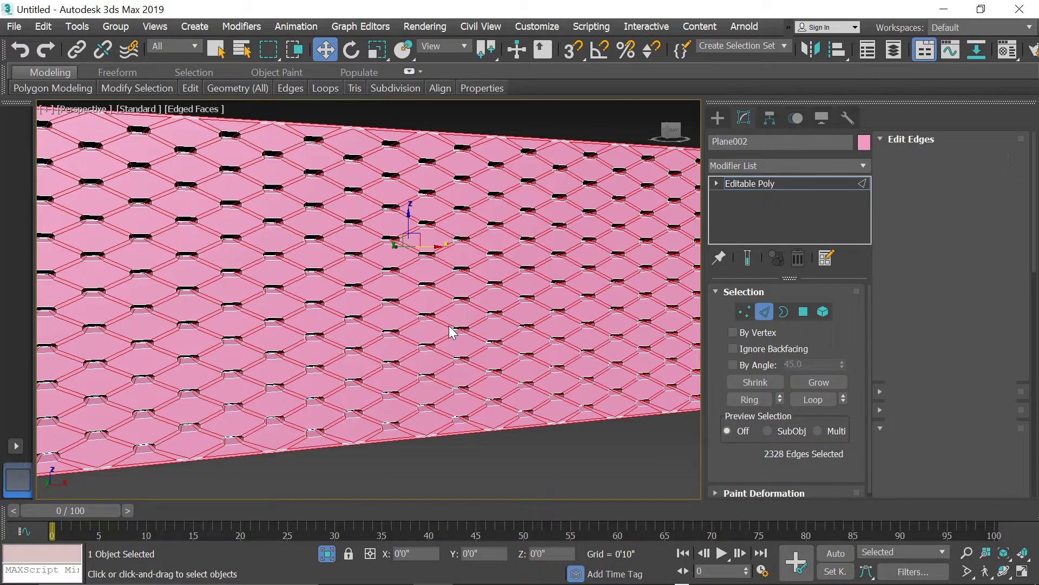
{"action": "scroll", "coordinate": [457, 331], "scroll_direction": "down", "scroll_amount": 2}
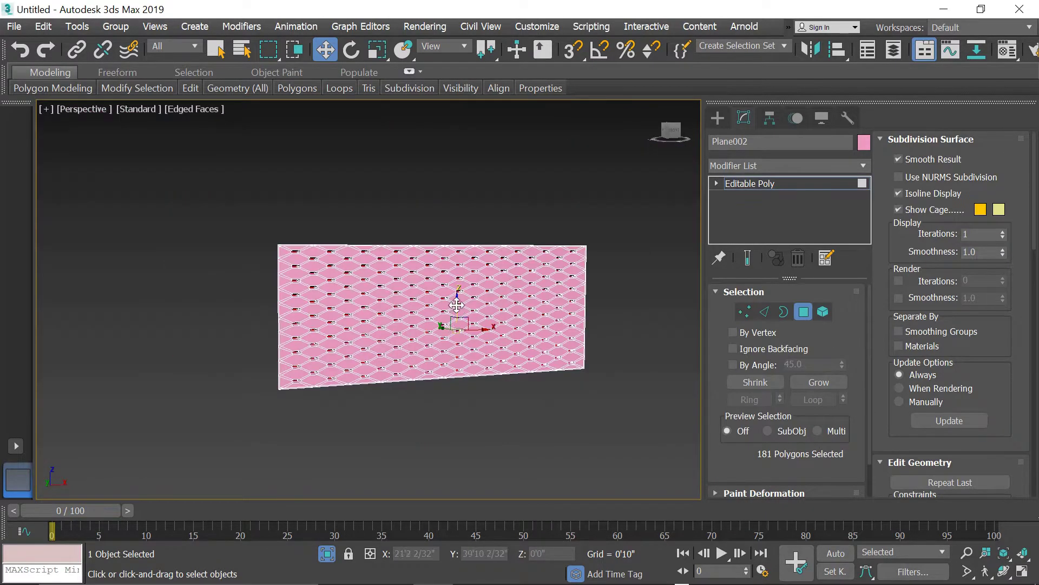
{"action": "scroll", "coordinate": [455, 308], "scroll_direction": "up", "scroll_amount": 3}
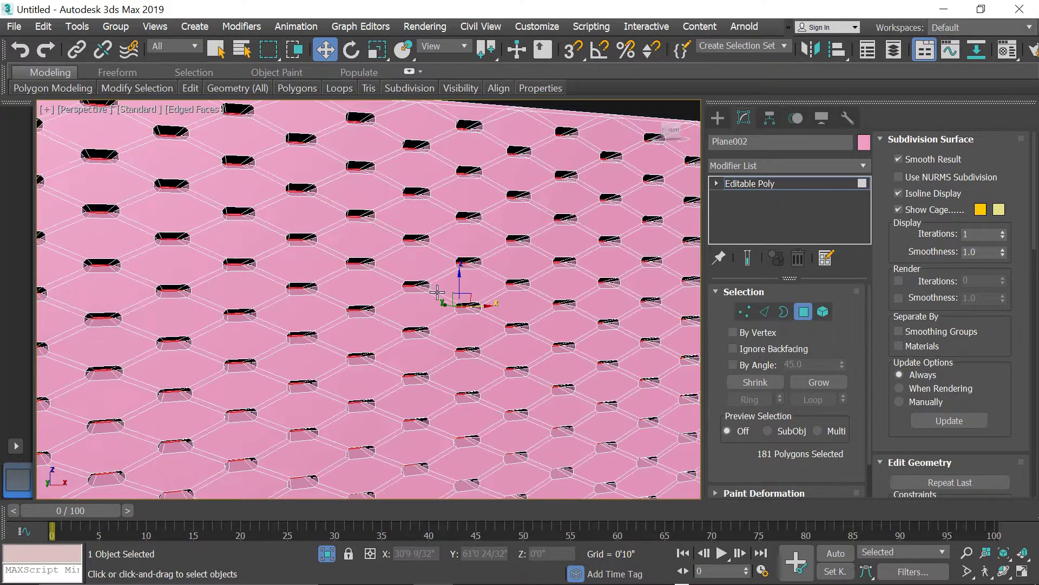
{"action": "scroll", "coordinate": [446, 262], "scroll_direction": "up", "scroll_amount": 5}
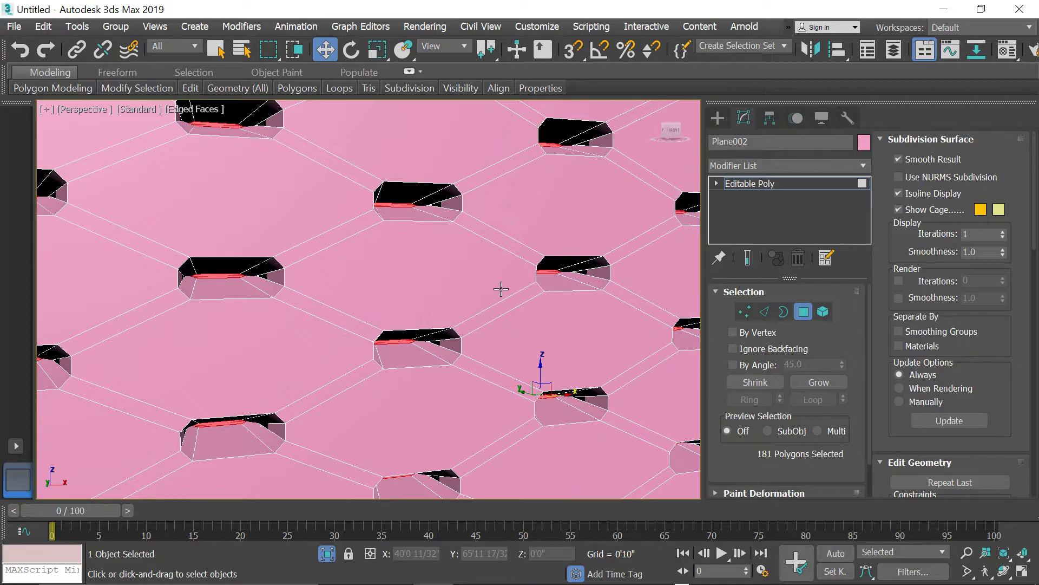
{"action": "key", "text": "ctrl+i"}
{"action": "scroll", "coordinate": [423, 252], "scroll_direction": "down", "scroll_amount": 5}
{"action": "left_click", "coordinate": [417, 267]}
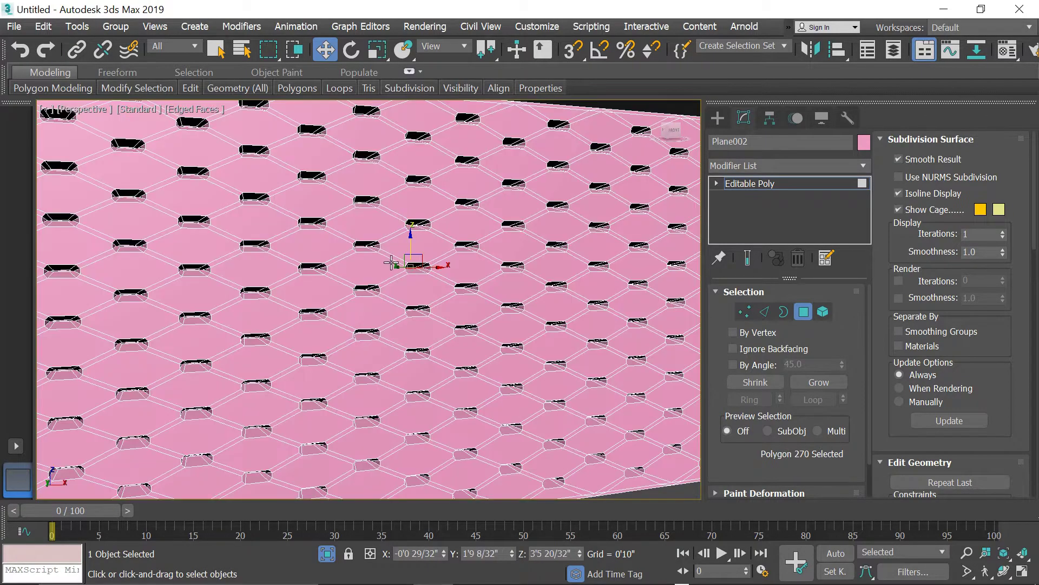
Select one narrow diagonal seam polygon between two recesses and extend the selection to all similar polygons.
{"action": "scroll", "coordinate": [389, 250], "scroll_direction": "up", "scroll_amount": 5}
{"action": "left_click", "coordinate": [425, 274]}
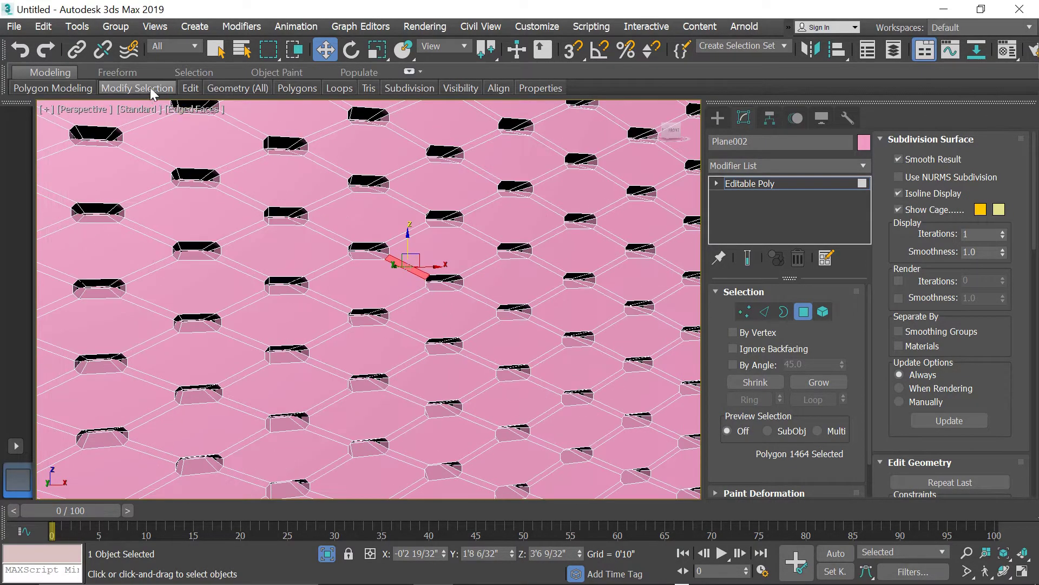
{"action": "mouse_move", "coordinate": [154, 90]}
{"action": "left_click", "coordinate": [190, 241]}
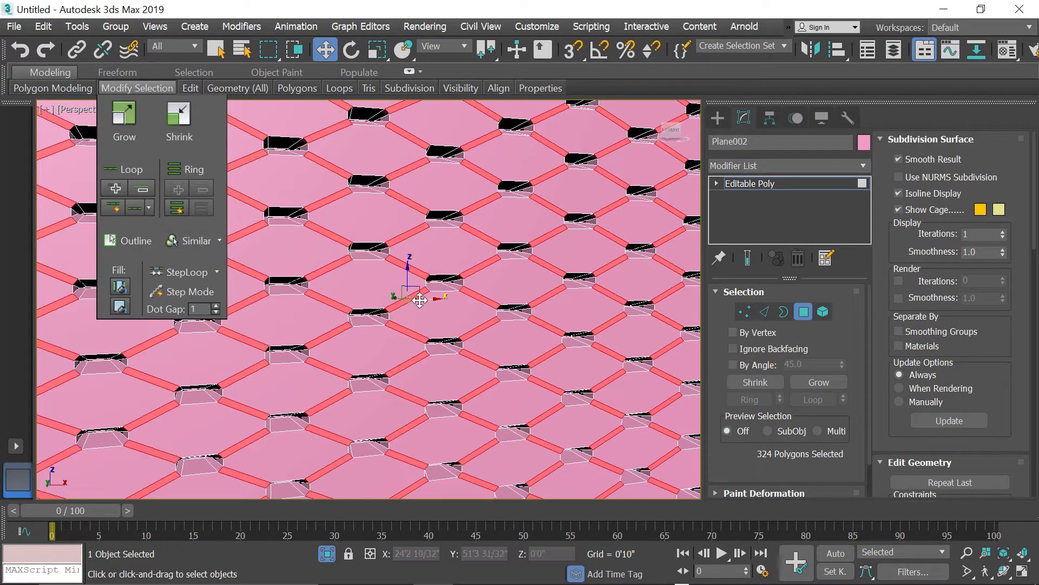
Add a corner polygon inside one recess and extend the selection to all similar recess corner polygons.
{"action": "scroll", "coordinate": [390, 254], "scroll_direction": "up", "scroll_amount": 4}
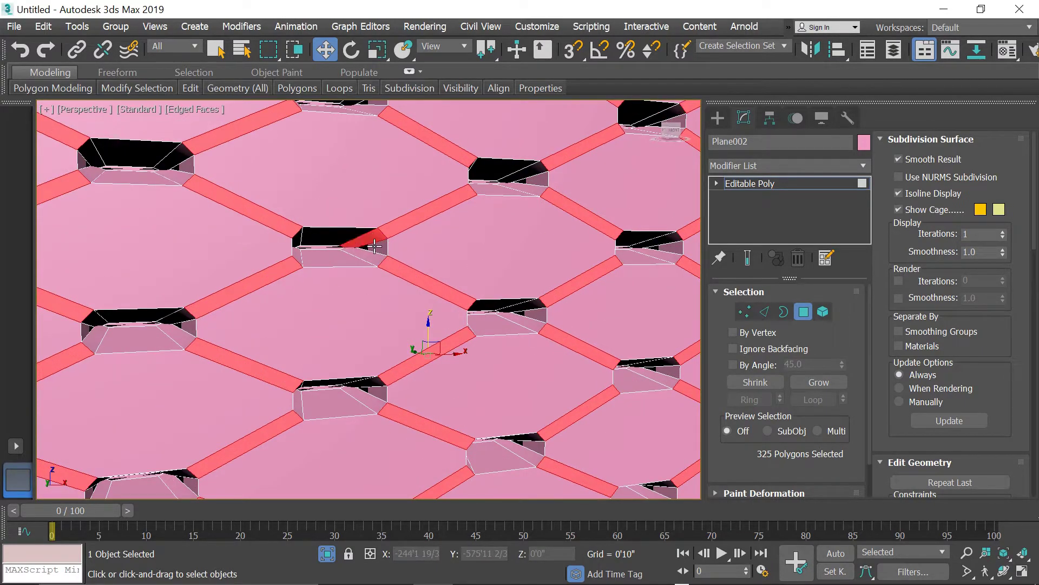
{"action": "mouse_move", "coordinate": [161, 89]}
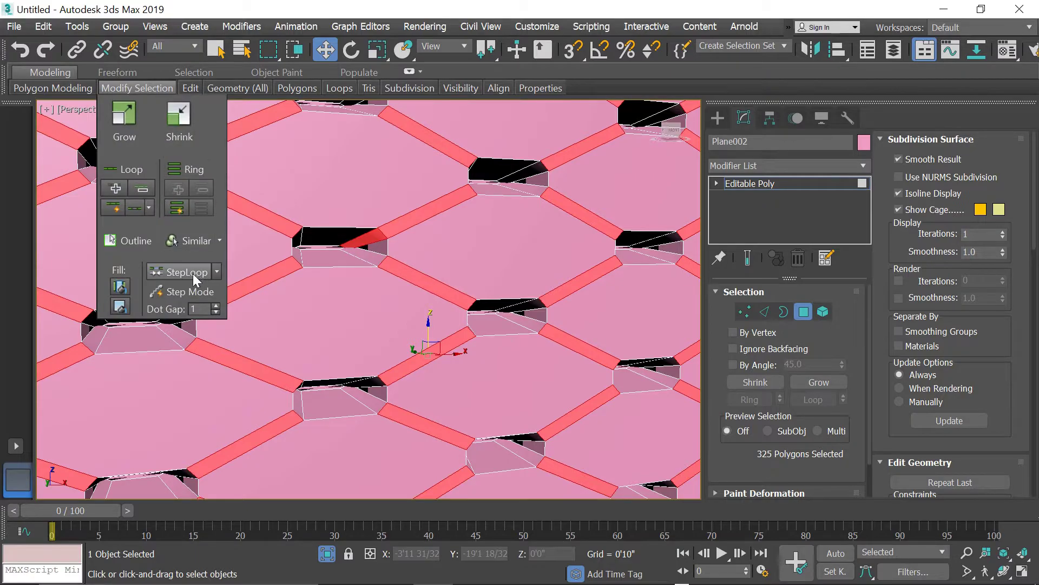
{"action": "left_click", "coordinate": [187, 241]}
{"action": "scroll", "coordinate": [393, 246], "scroll_direction": "down", "scroll_amount": 5}
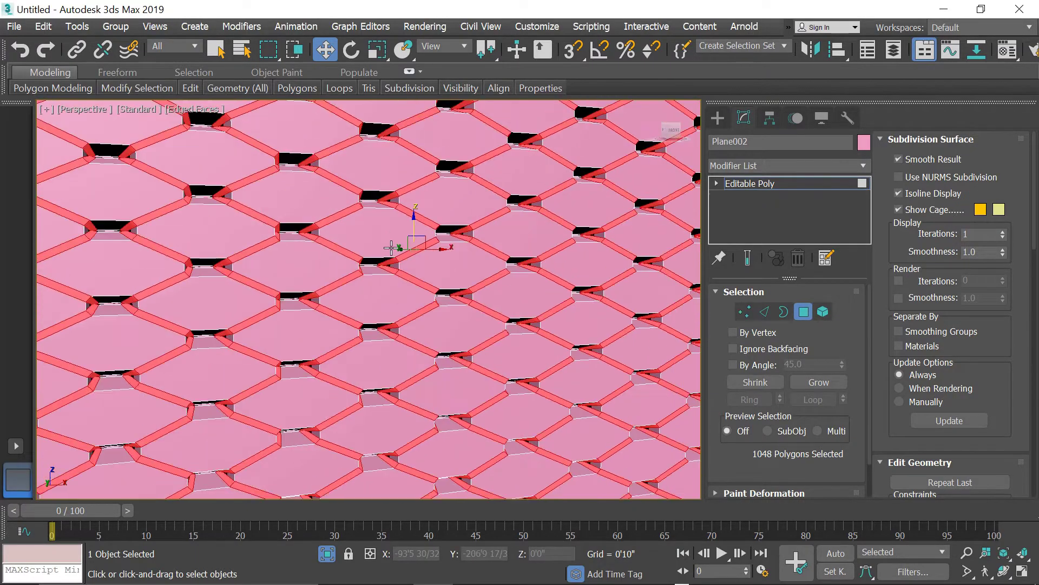
Add a diagonal seam polygon at the panel's upper border and extend the selection to all similar polygons.
{"action": "scroll", "coordinate": [303, 144], "scroll_direction": "up", "scroll_amount": 6}
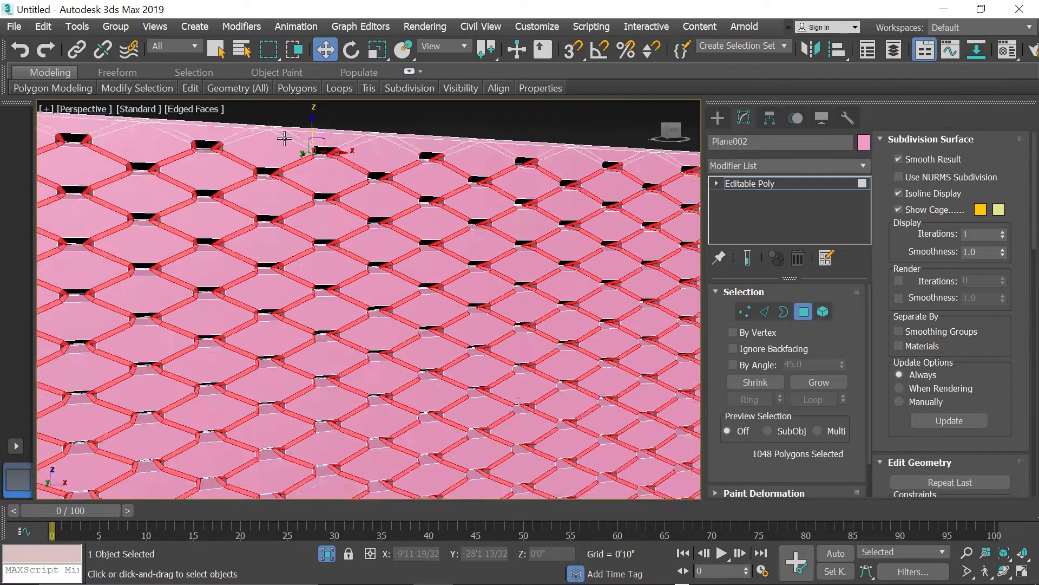
{"action": "left_click", "coordinate": [320, 146], "text": "ctrl"}
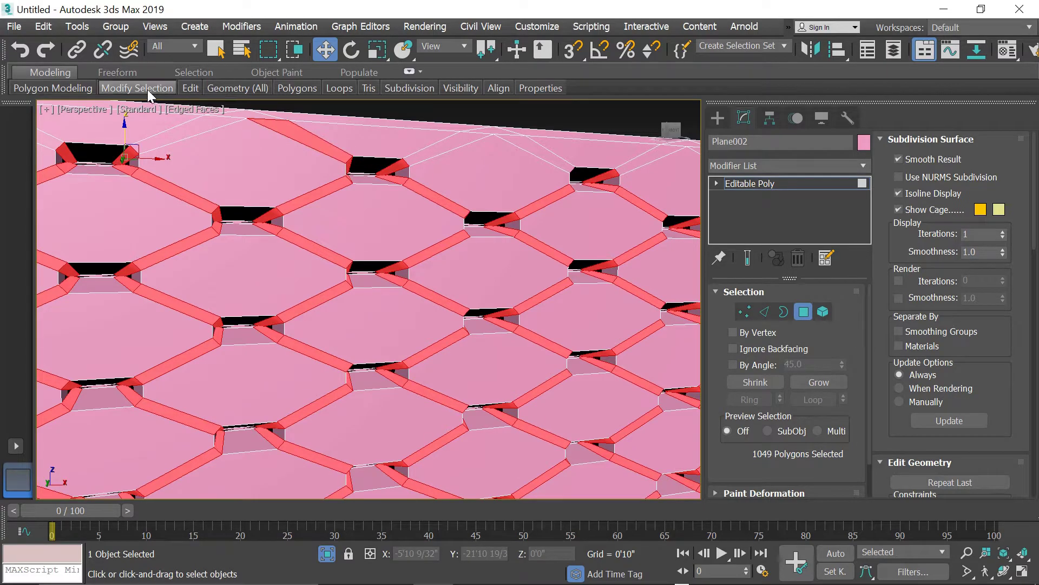
{"action": "mouse_move", "coordinate": [147, 89]}
{"action": "left_click", "coordinate": [198, 242]}
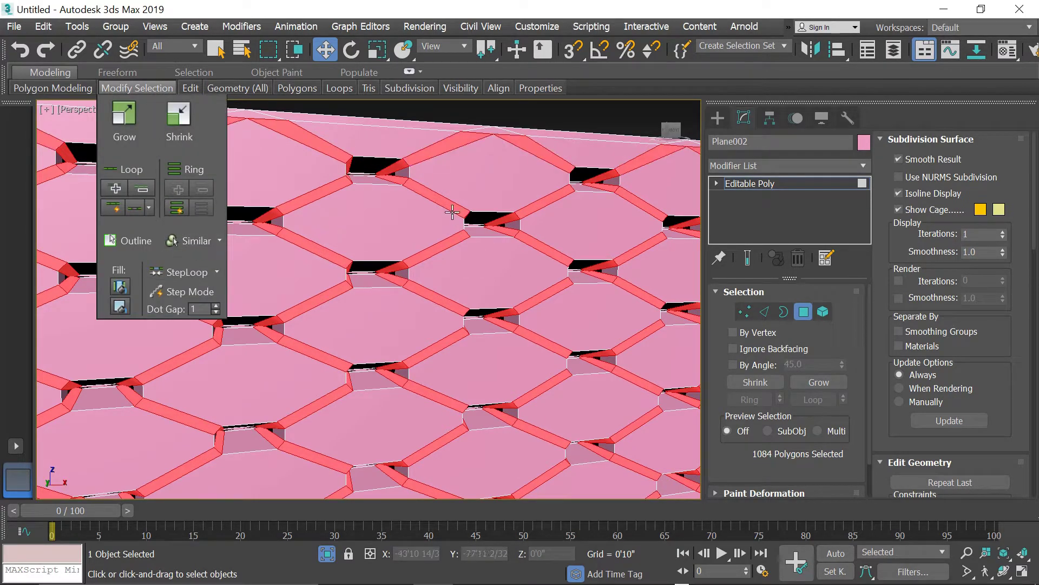
Add a diagonal seam polygon at the panel's side border and extend the selection to all similar polygons.
{"action": "scroll", "coordinate": [454, 213], "scroll_direction": "down", "scroll_amount": 6}
{"action": "scroll", "coordinate": [241, 206], "scroll_direction": "up", "scroll_amount": 8}
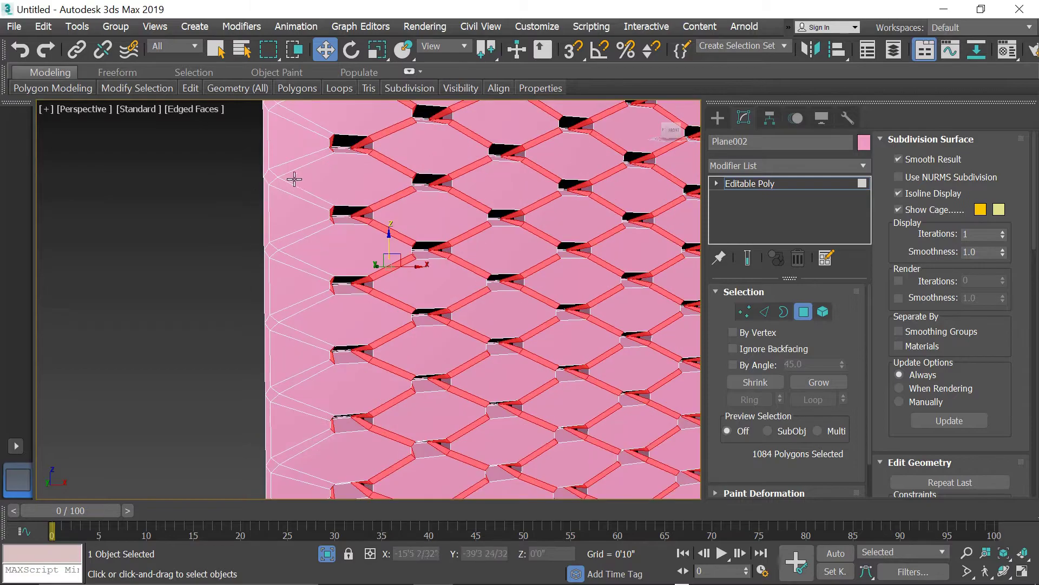
{"action": "left_click", "coordinate": [297, 161], "text": "ctrl"}
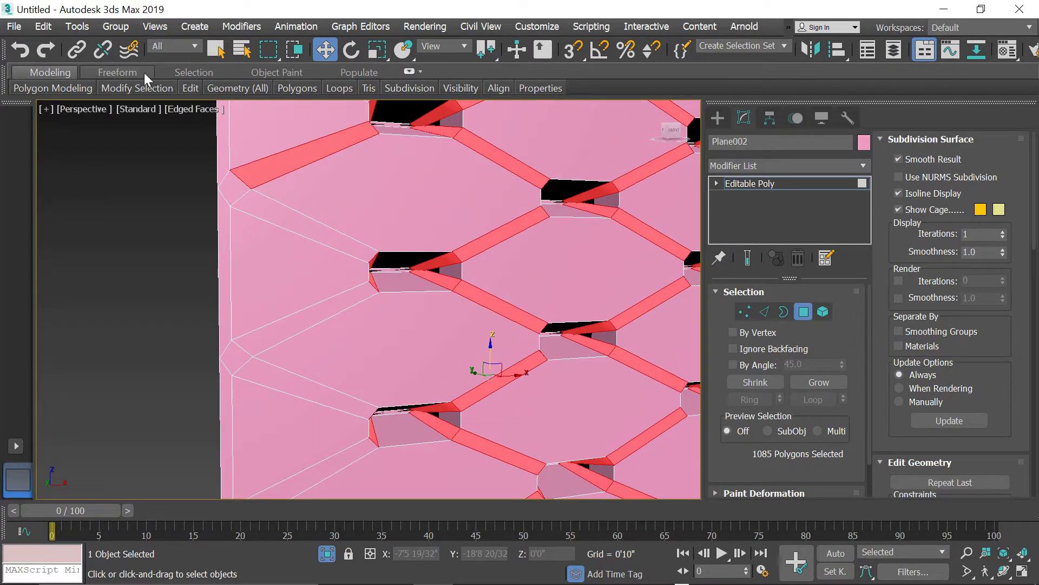
{"action": "mouse_move", "coordinate": [145, 89]}
{"action": "left_click", "coordinate": [186, 240]}
Add the seam polygon at the panel's lower corner and extend the selection to the matching corner polygons.
{"action": "scroll", "coordinate": [359, 279], "scroll_direction": "down", "scroll_amount": 8}
{"action": "left_click_drag", "start_coordinate": [256, 307], "coordinate": [581, 317]}
{"action": "scroll", "coordinate": [589, 414], "scroll_direction": "up", "scroll_amount": 5}
{"action": "left_click", "coordinate": [546, 371], "text": "ctrl"}
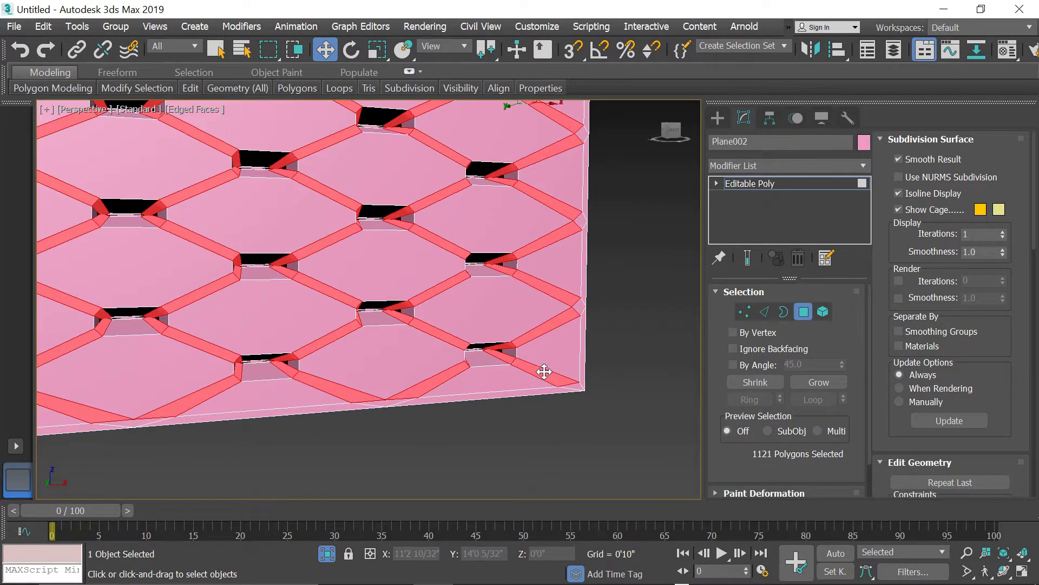
{"action": "mouse_move", "coordinate": [155, 89]}
{"action": "left_click", "coordinate": [194, 272]}
Extrude the selected seam polygons inward with a changed extrusion type and a height of about -0'0 4/32".
{"action": "scroll", "coordinate": [488, 293], "scroll_direction": "down", "scroll_amount": 5}
{"action": "middle_click_drag", "start_coordinate": [518, 305], "coordinate": [532, 307]}
{"action": "middle_click_drag", "start_coordinate": [341, 223], "coordinate": [383, 244]}
{"action": "middle_click_drag", "start_coordinate": [415, 274], "coordinate": [406, 275]}
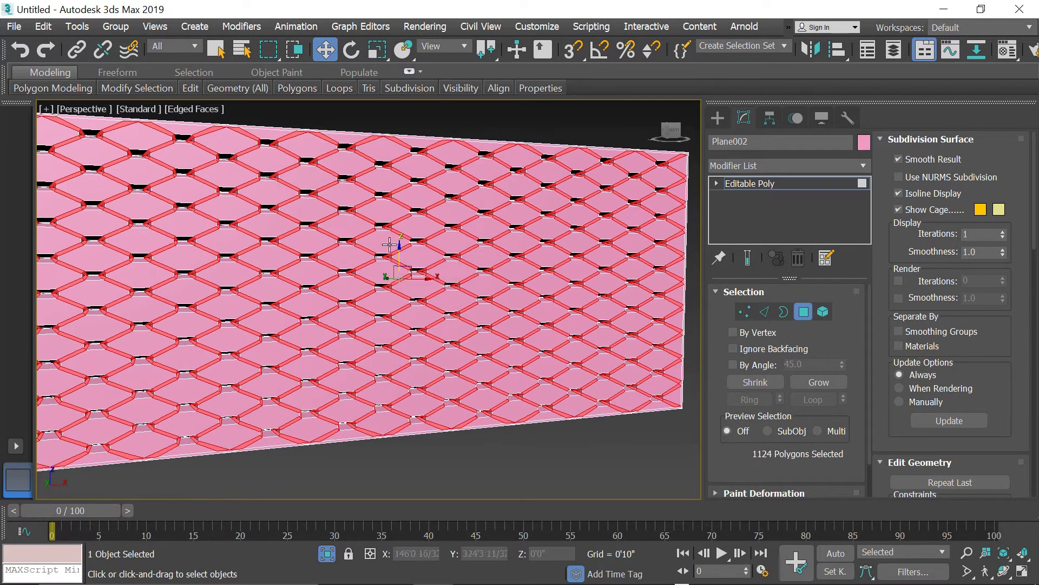
{"action": "right_click", "coordinate": [361, 217]}
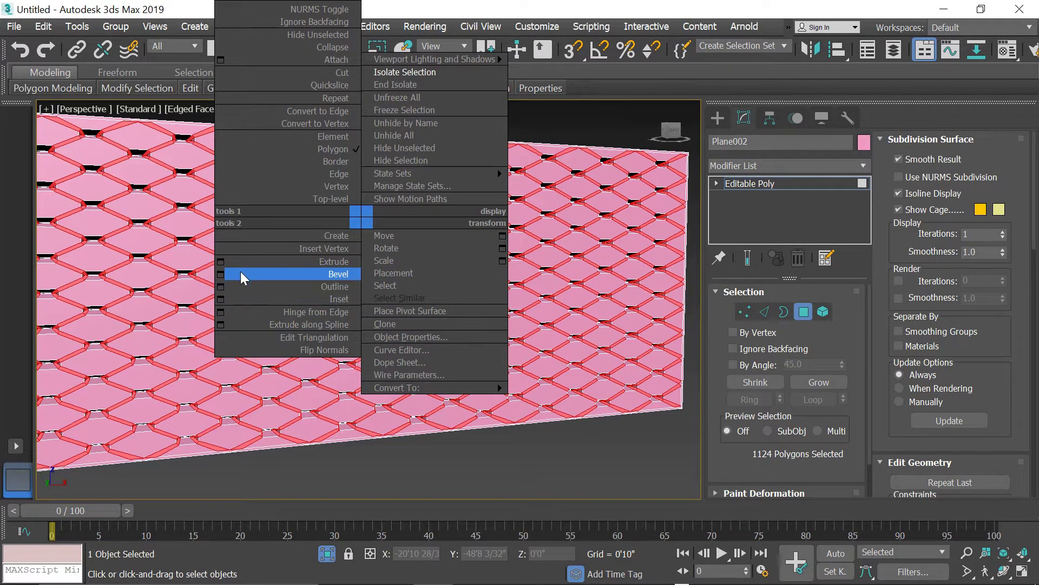
{"action": "left_click", "coordinate": [221, 262]}
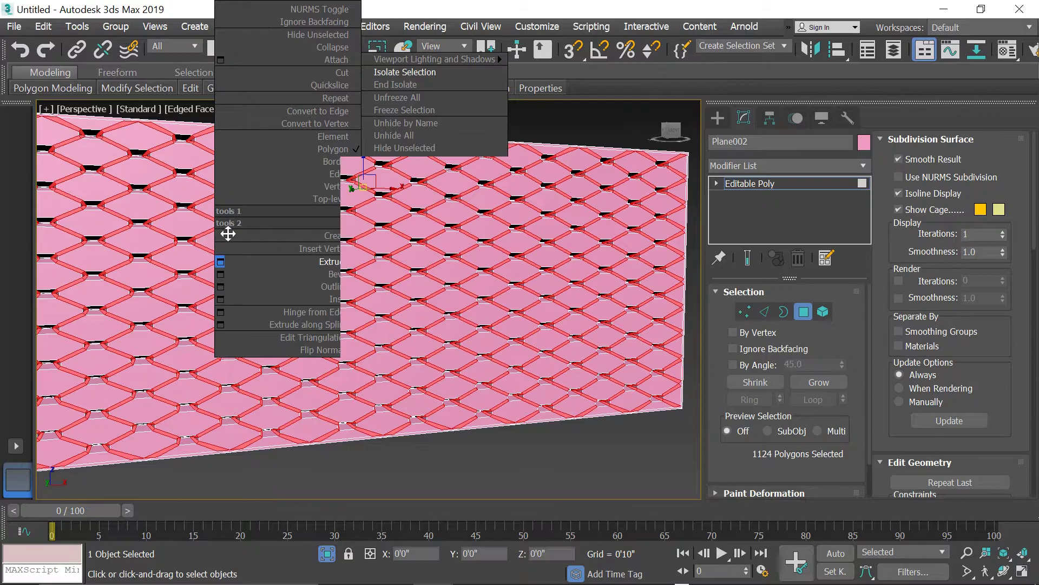
{"action": "scroll", "coordinate": [228, 238], "scroll_direction": "up", "scroll_amount": 5}
{"action": "scroll", "coordinate": [301, 277], "scroll_direction": "down", "scroll_amount": 10}
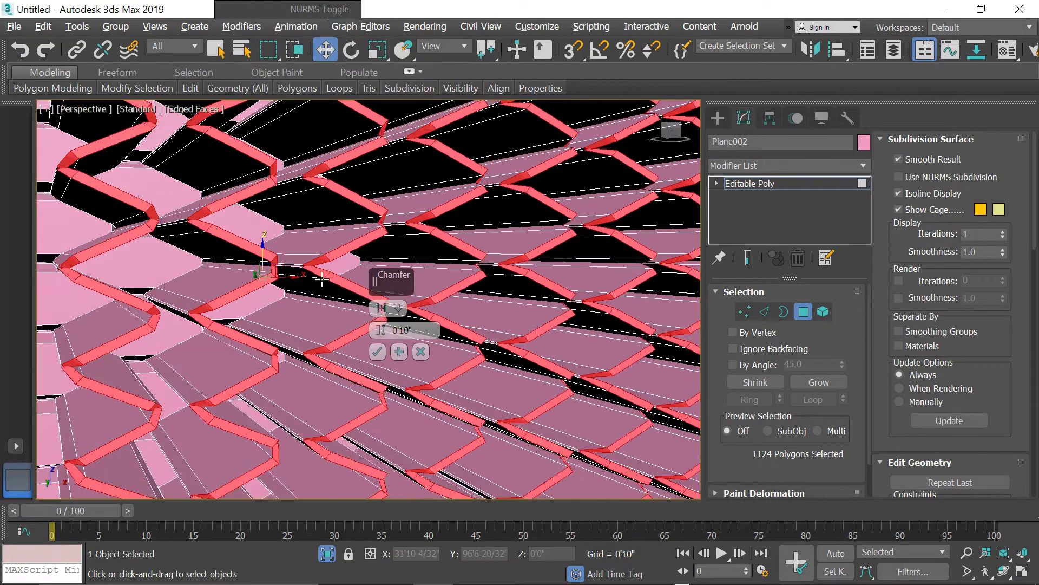
{"action": "scroll", "coordinate": [307, 279], "scroll_direction": "up", "scroll_amount": 3}
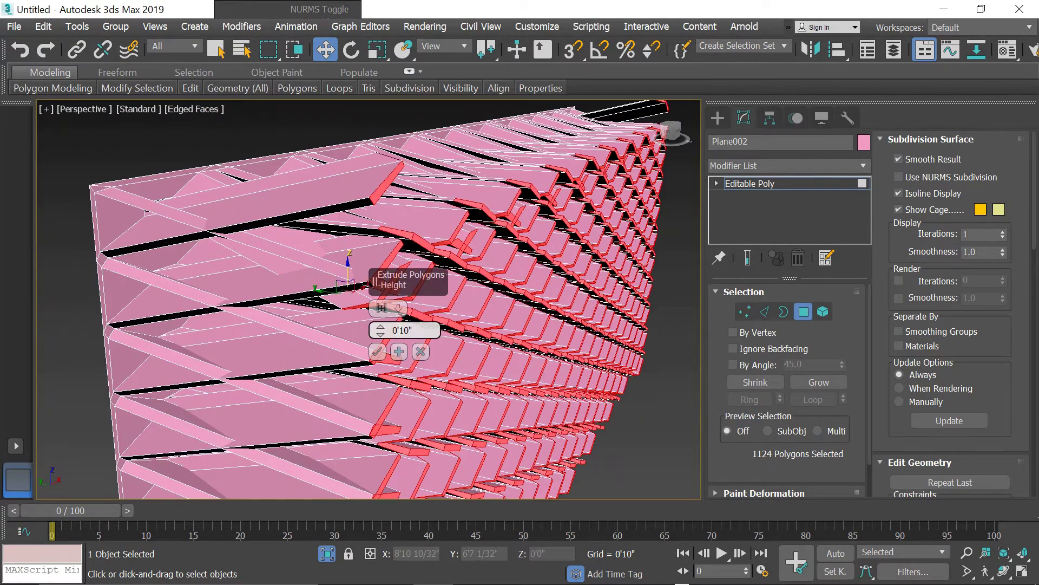
{"action": "left_click", "coordinate": [381, 308]}
{"action": "left_click", "coordinate": [396, 331]}
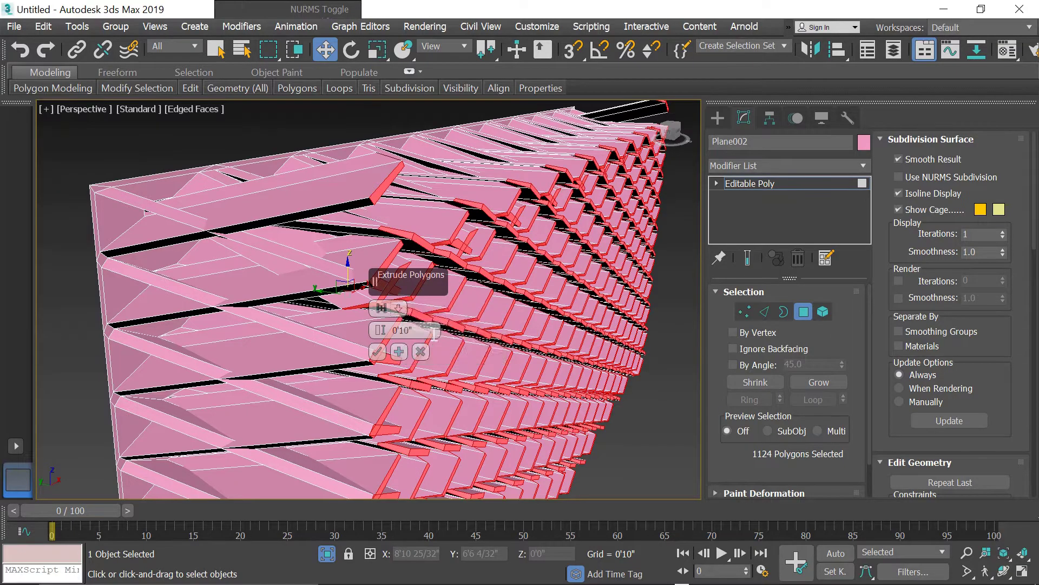
{"action": "left_click_drag", "start_coordinate": [381, 331], "coordinate": [410, 374]}
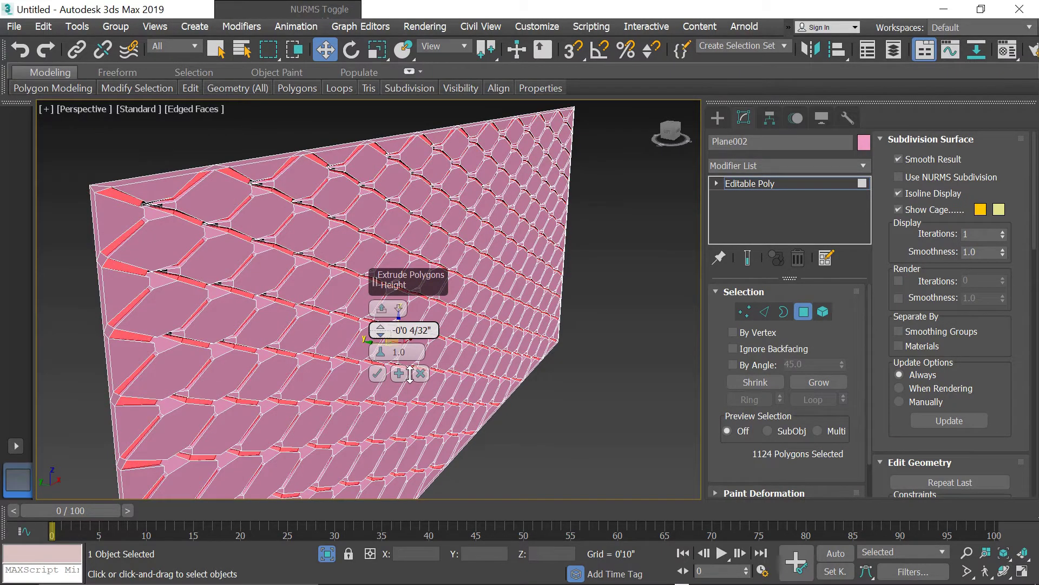
Set the seam extrusion height to -.3 and apply the extrusion.
{"action": "scroll", "coordinate": [355, 314], "scroll_direction": "up", "scroll_amount": 5}
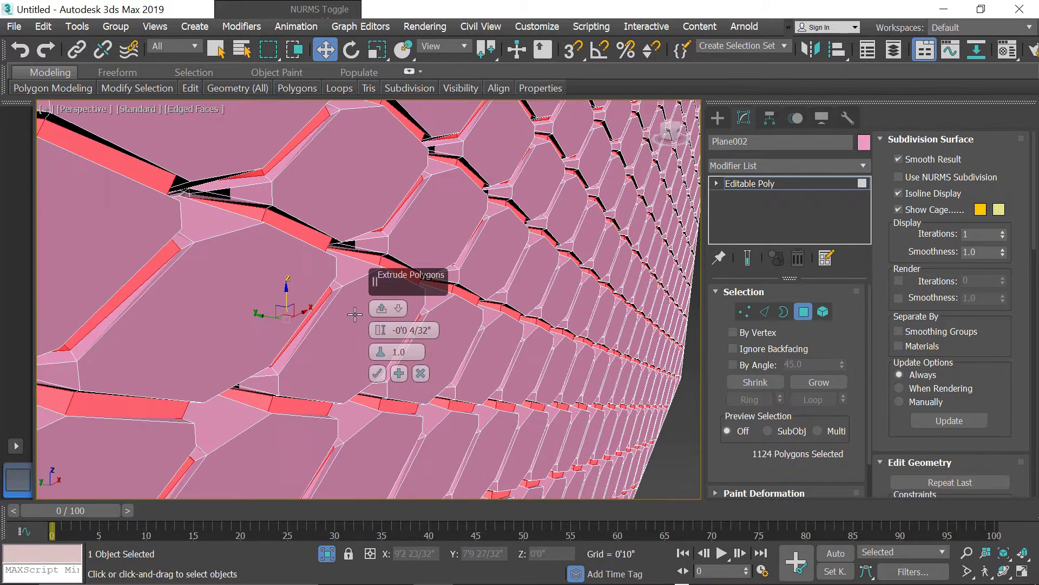
{"action": "key", "text": "BackSpace"}
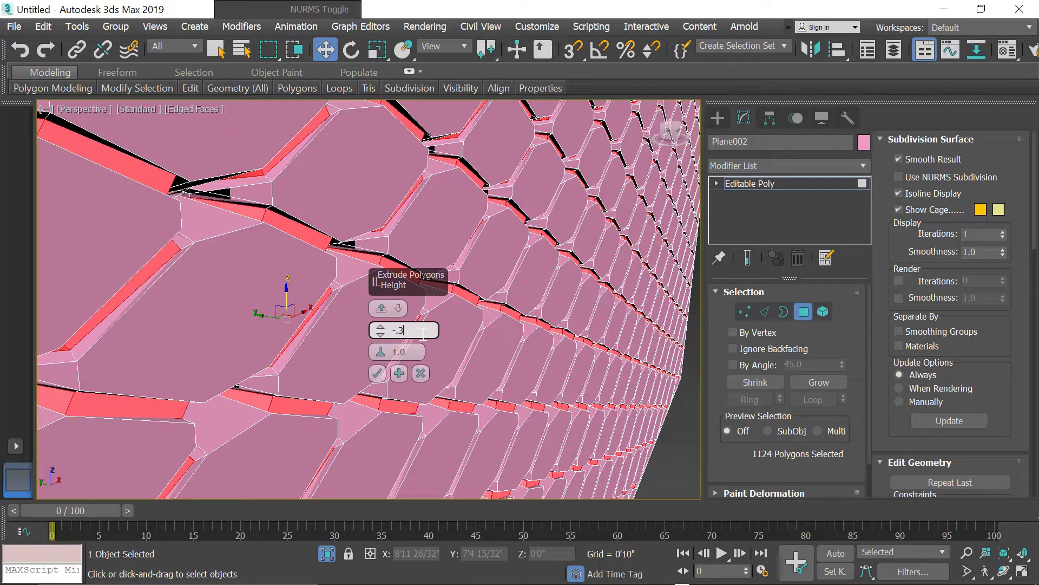
{"action": "type", "text": "-.3"}
{"action": "key", "text": "Return"}
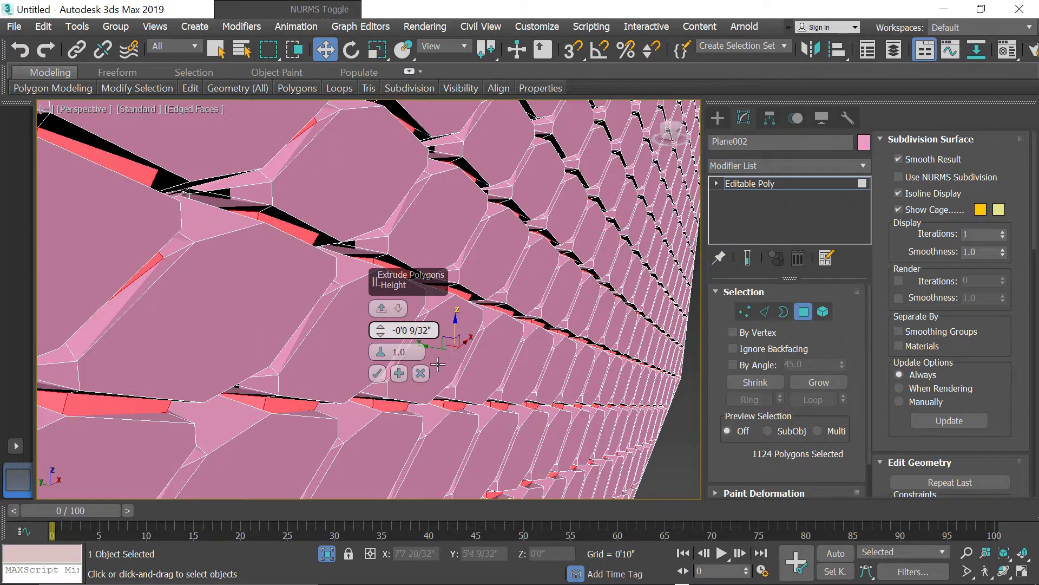
{"action": "left_click", "coordinate": [378, 373]}
Leave polygon editing and apply a TurboSmooth modifier with 2 iterations to the tufted panel.
{"action": "scroll", "coordinate": [301, 290], "scroll_direction": "down", "scroll_amount": 8}
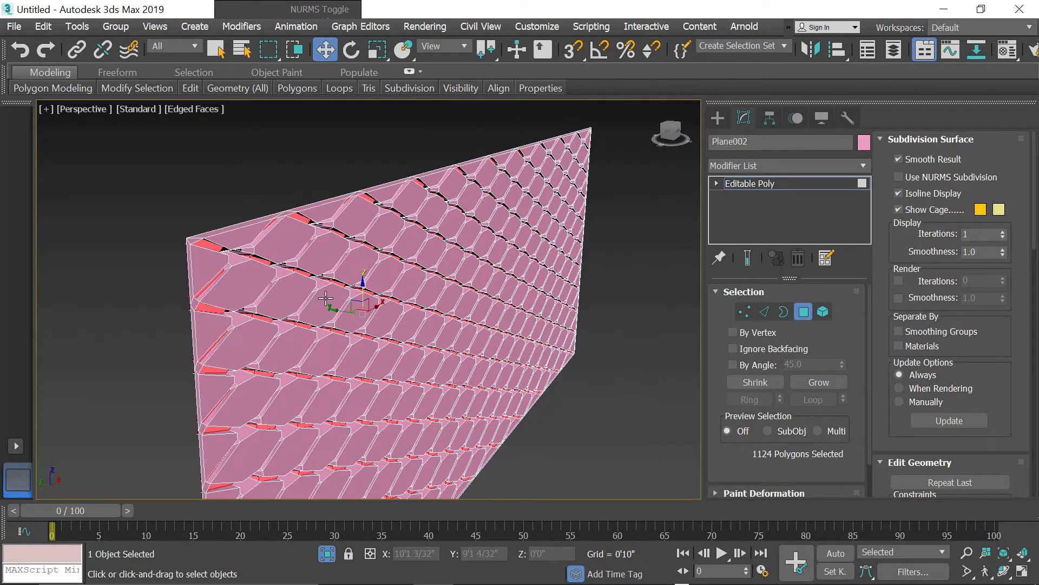
{"action": "middle_click_drag", "start_coordinate": [423, 325], "coordinate": [420, 287], "text": "alt"}
{"action": "left_click", "coordinate": [804, 311]}
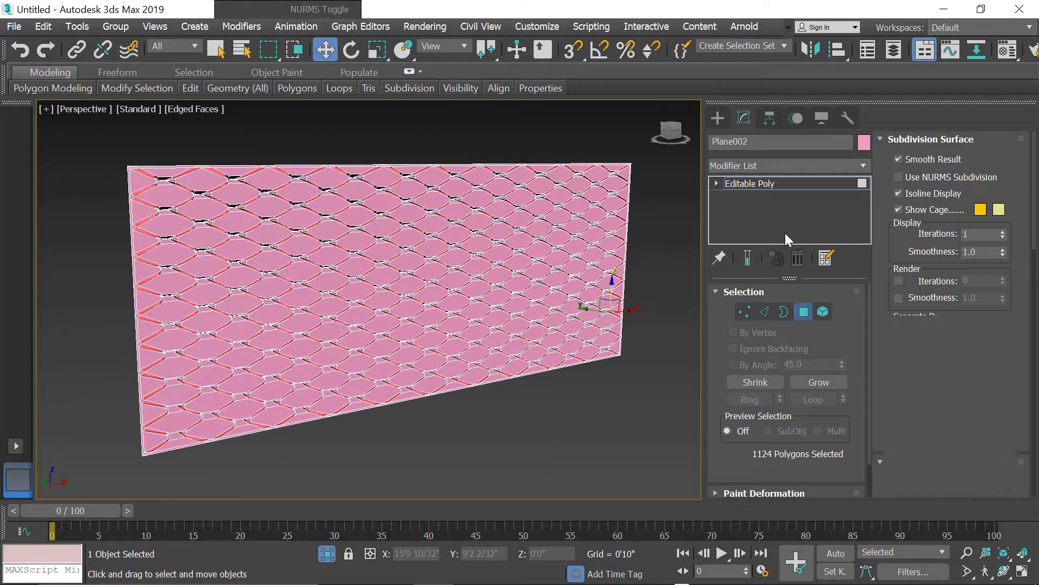
{"action": "left_click", "coordinate": [762, 166]}
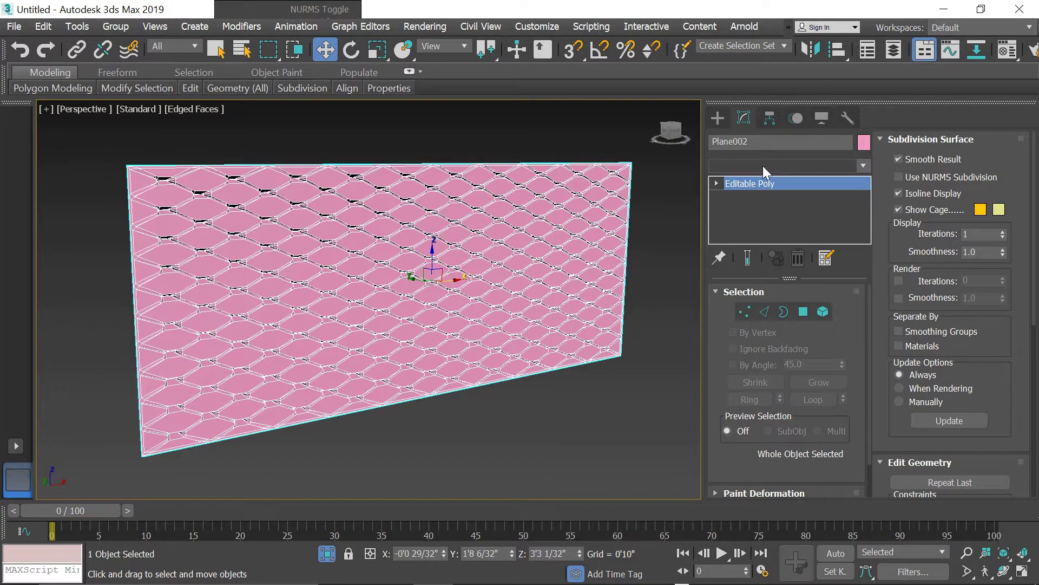
{"action": "type", "text": "TurboSmooth"}
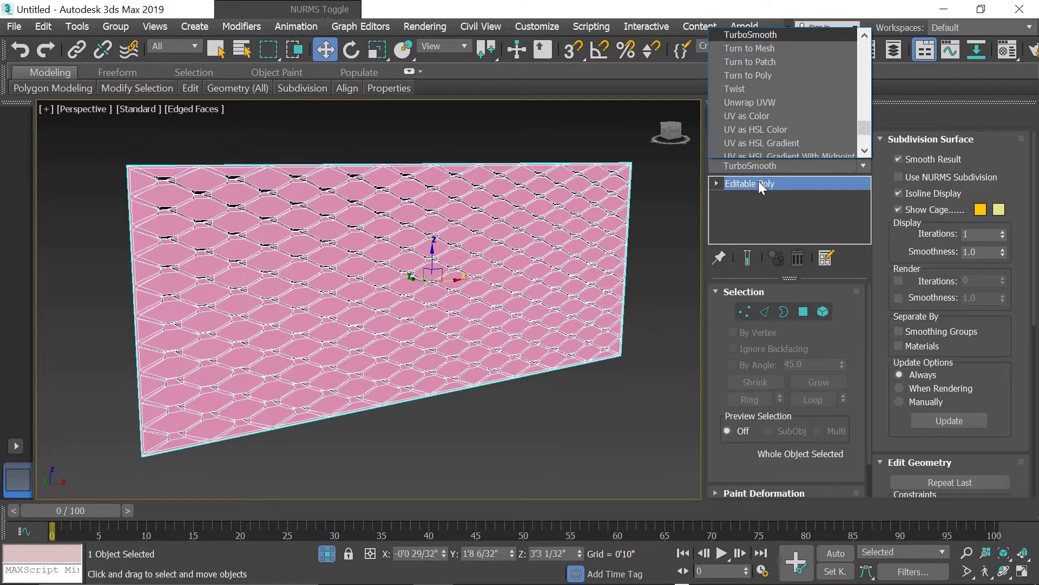
{"action": "key", "text": "Return"}
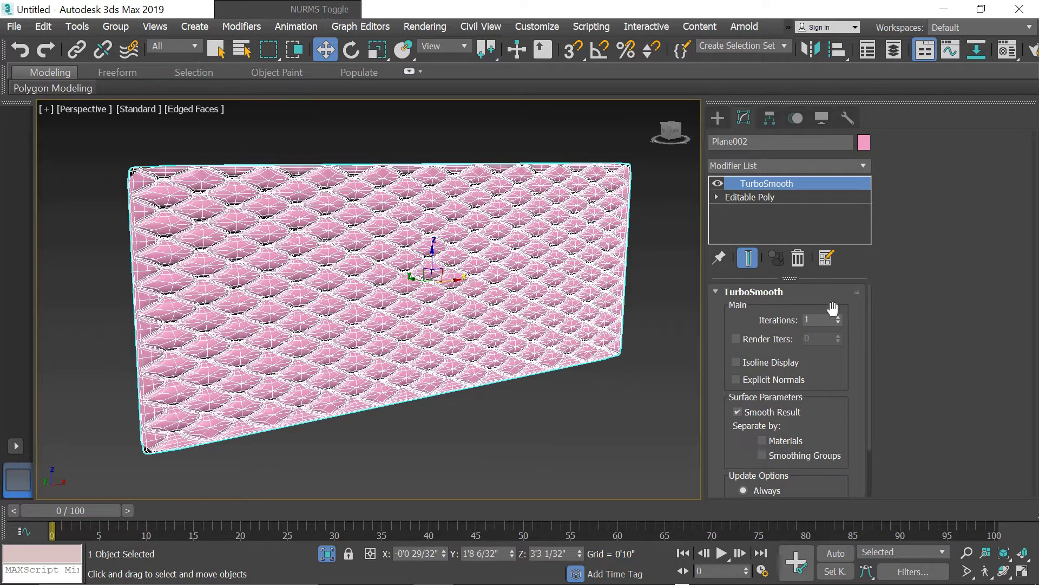
{"action": "left_click", "coordinate": [838, 317]}
{"action": "middle_click_drag", "start_coordinate": [631, 295], "coordinate": [616, 290]}
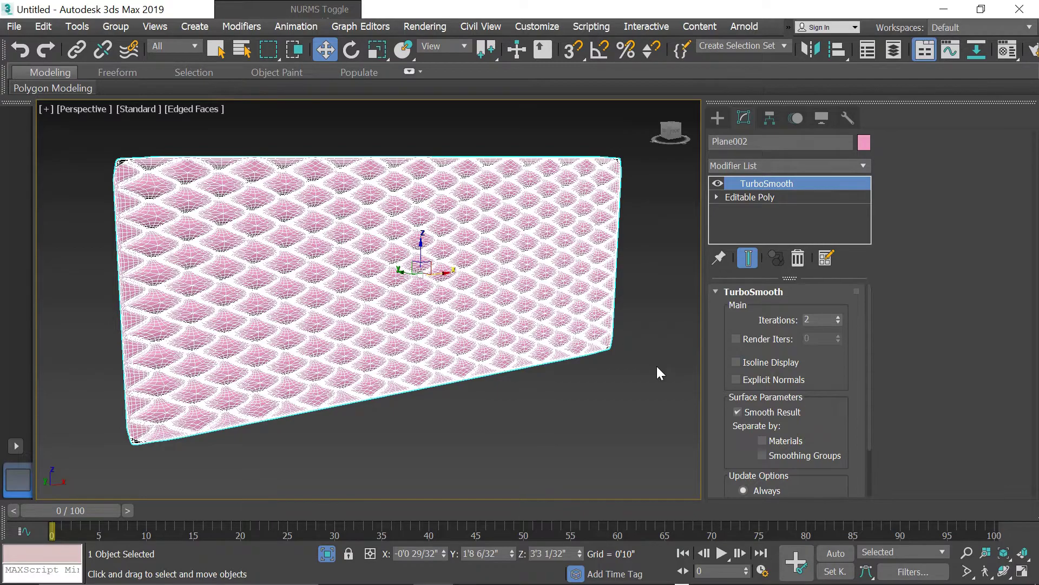
Turn off the edge overlay in the viewport and end the panel's isolation to bring back the whole bed.
{"action": "key", "text": "F4"}
{"action": "scroll", "coordinate": [384, 288], "scroll_direction": "up", "scroll_amount": 3}
{"action": "scroll", "coordinate": [398, 288], "scroll_direction": "down", "scroll_amount": 3}
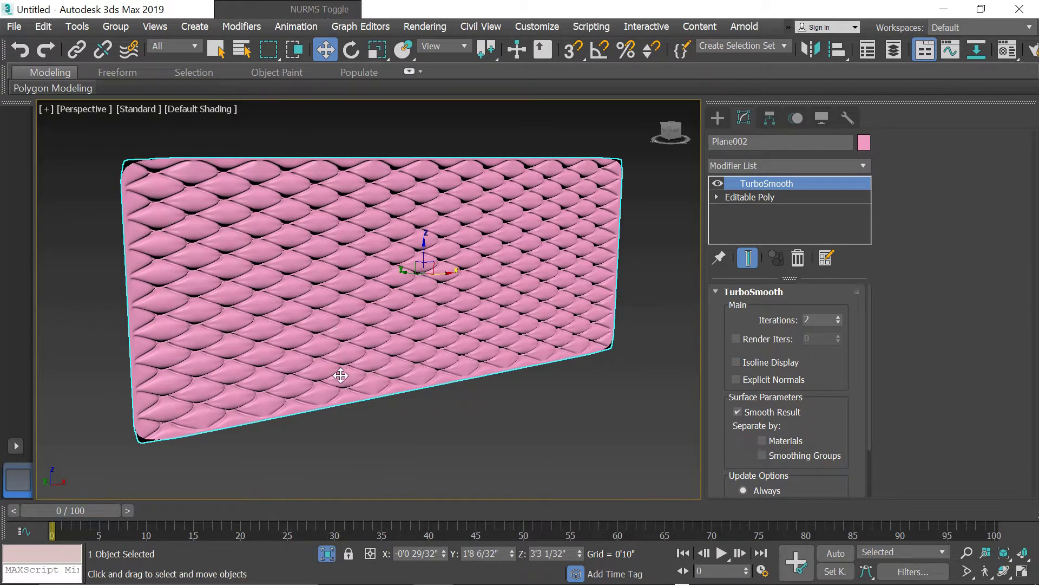
{"action": "left_click", "coordinate": [328, 551]}
{"action": "scroll", "coordinate": [351, 264], "scroll_direction": "down", "scroll_amount": 3}
{"action": "scroll", "coordinate": [352, 266], "scroll_direction": "up", "scroll_amount": 3}
{"action": "middle_click_drag", "start_coordinate": [348, 254], "coordinate": [338, 228], "text": "alt"}
{"action": "scroll", "coordinate": [277, 203], "scroll_direction": "up", "scroll_amount": 5}
{"action": "scroll", "coordinate": [311, 227], "scroll_direction": "down", "scroll_amount": 4}
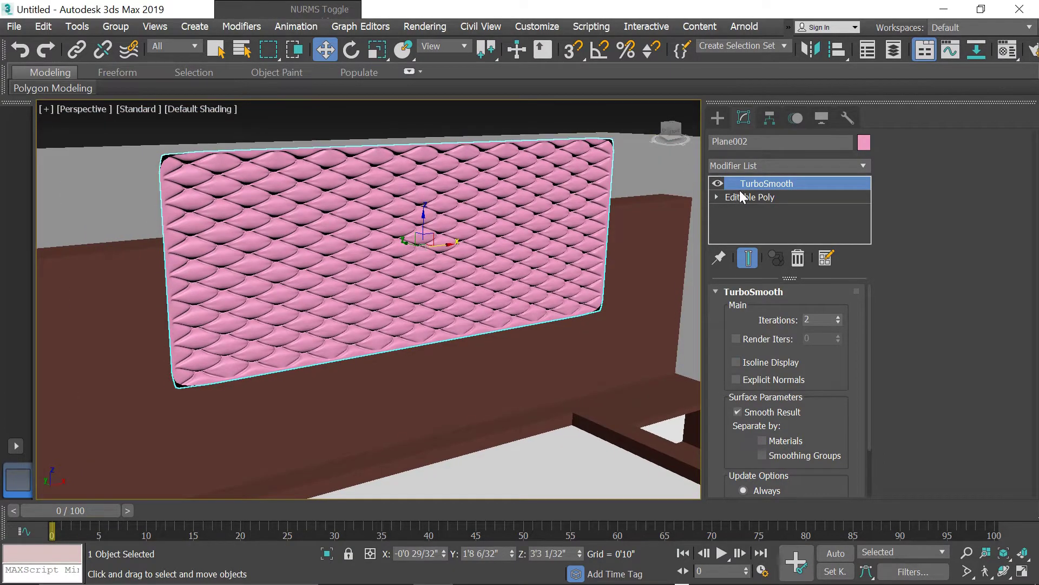
Switch off the TurboSmooth effect and select the panel's outer border in the underlying Editable Poly.
{"action": "left_click", "coordinate": [715, 184]}
{"action": "left_click", "coordinate": [717, 197]}
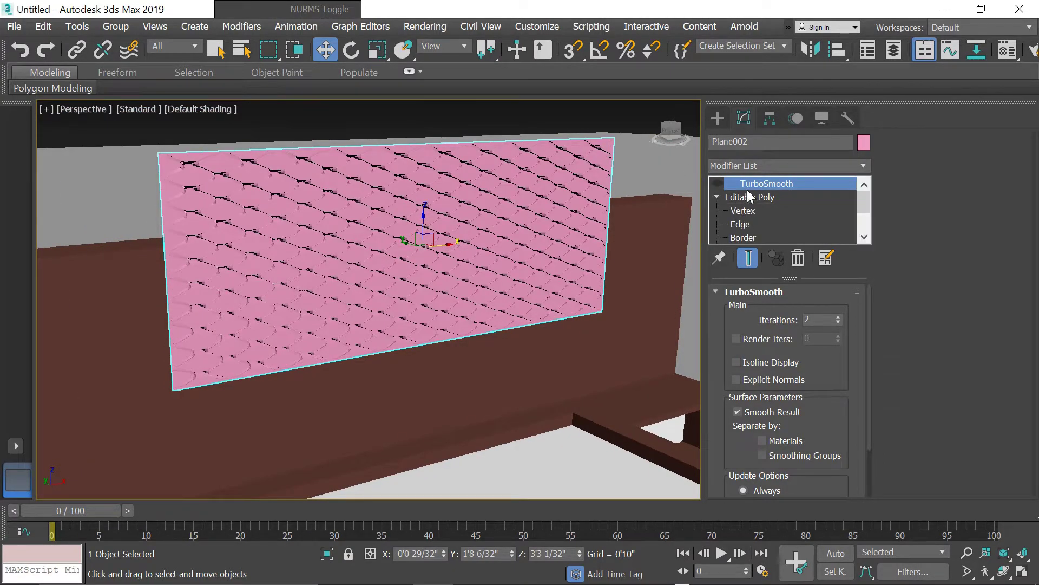
{"action": "left_click", "coordinate": [747, 236]}
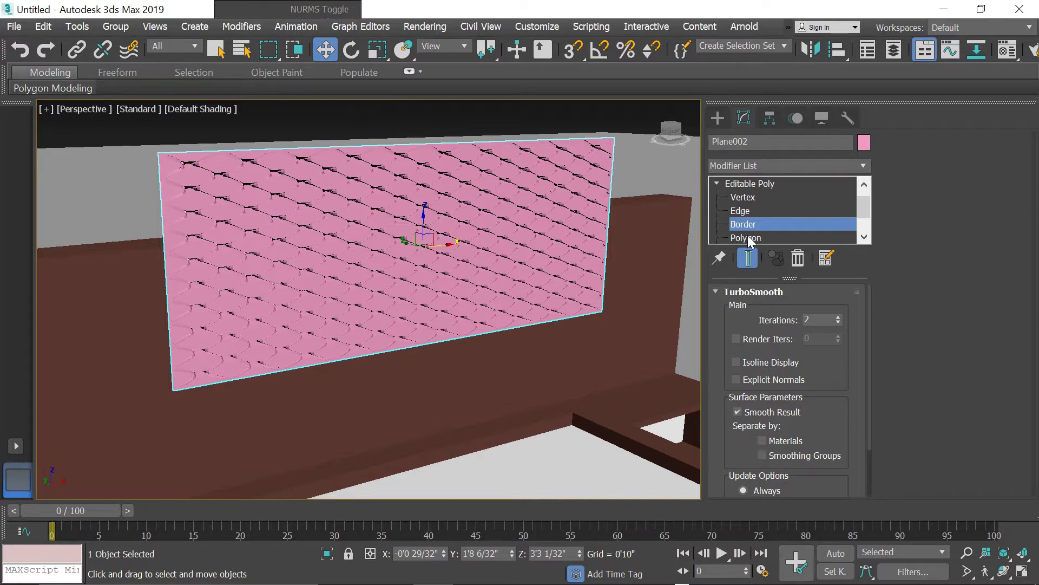
{"action": "scroll", "coordinate": [196, 155], "scroll_direction": "up", "scroll_amount": 3}
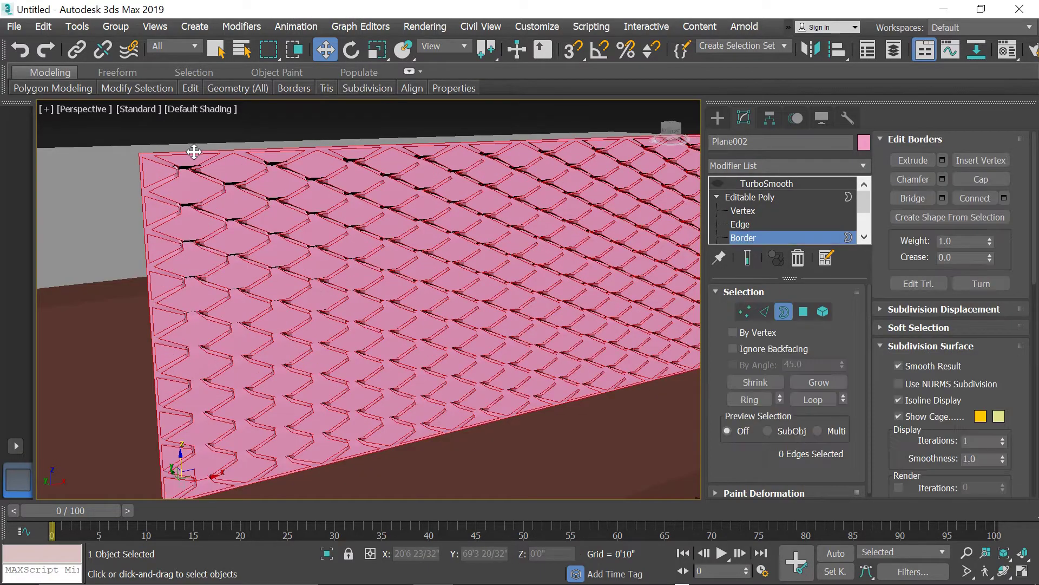
{"action": "left_click", "coordinate": [194, 147]}
{"action": "scroll", "coordinate": [159, 154], "scroll_direction": "up", "scroll_amount": 5}
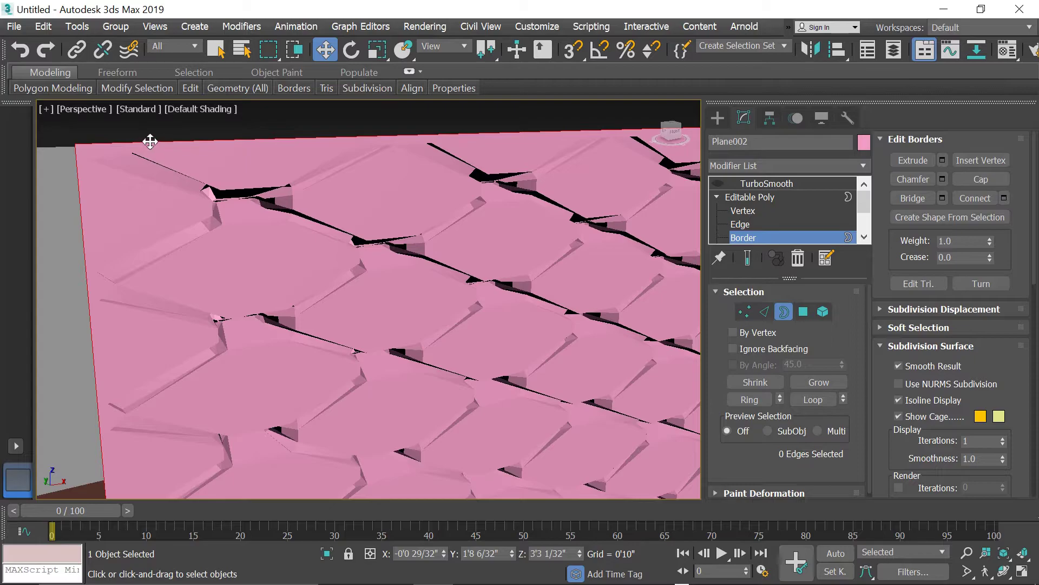
{"action": "scroll", "coordinate": [157, 145], "scroll_direction": "down", "scroll_amount": 8}
{"action": "middle_click_drag", "start_coordinate": [232, 192], "coordinate": [311, 206], "text": "alt"}
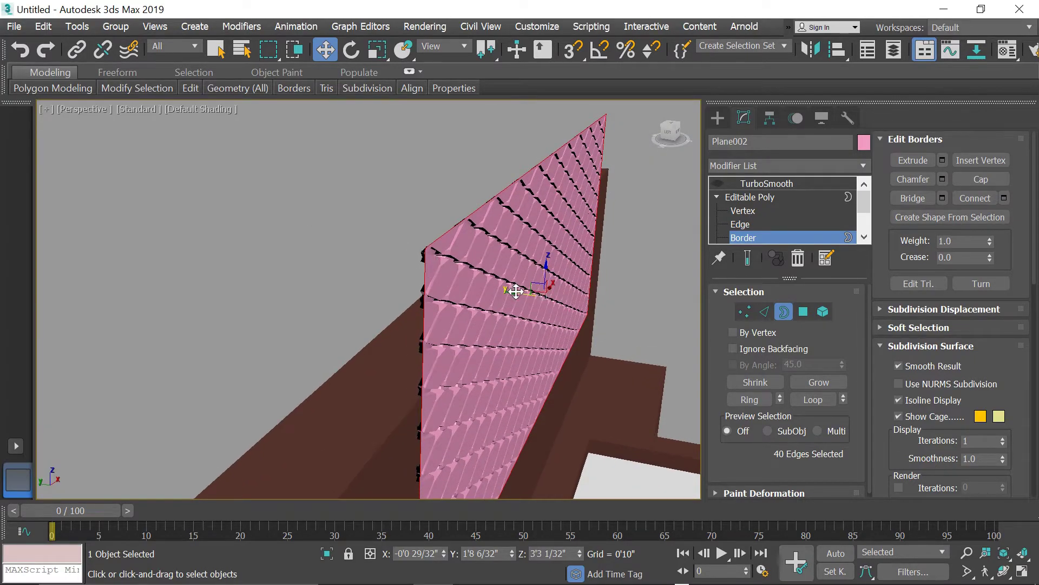
Extrude the panel's outer border backward in two stages to a Y position of about 2'2 26/32" to give the panel thickness.
{"action": "left_click_drag", "start_coordinate": [512, 291], "coordinate": [487, 273], "text": "shift"}
{"action": "scroll", "coordinate": [433, 238], "scroll_direction": "down", "scroll_amount": 5}
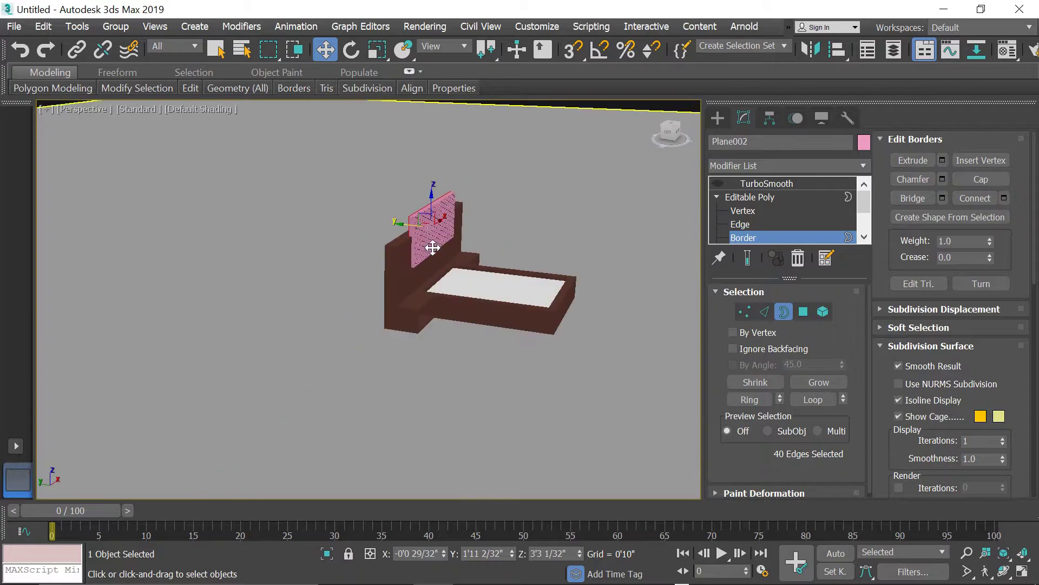
{"action": "scroll", "coordinate": [422, 230], "scroll_direction": "up", "scroll_amount": 3}
{"action": "left_click", "coordinate": [784, 312]}
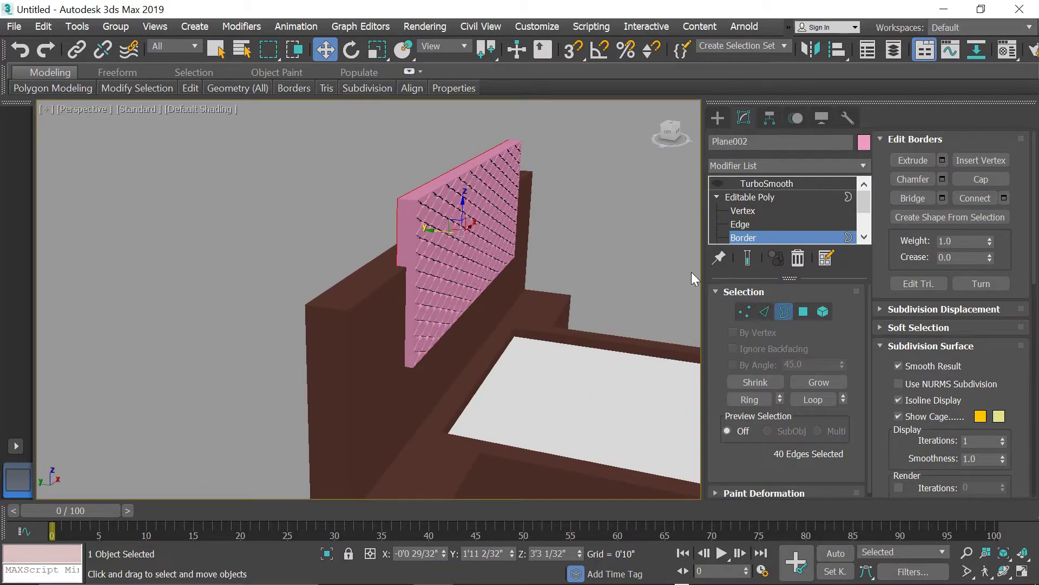
{"action": "scroll", "coordinate": [483, 228], "scroll_direction": "up", "scroll_amount": 3}
{"action": "mouse_move", "coordinate": [450, 237]}
{"action": "left_mouse_down"}
{"action": "mouse_move", "coordinate": [436, 229]}
{"action": "mouse_move", "coordinate": [445, 236]}
{"action": "left_mouse_up"}
{"action": "left_click", "coordinate": [784, 311]}
{"action": "left_click_drag", "start_coordinate": [417, 232], "coordinate": [394, 229], "text": "shift"}
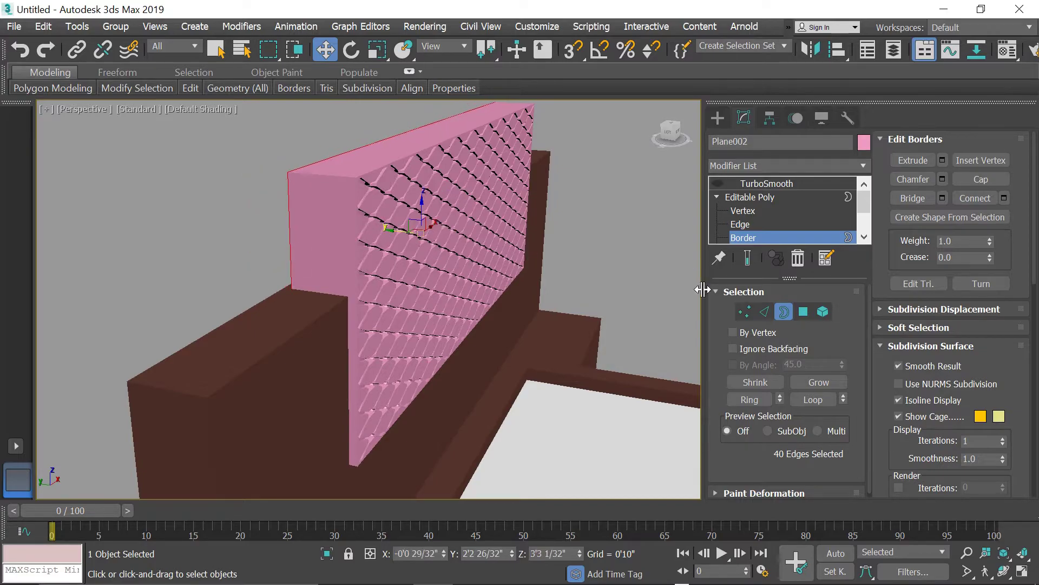
Switch the TurboSmooth effect back on and return to its level in the panel's modifier stack.
{"action": "left_click", "coordinate": [782, 314]}
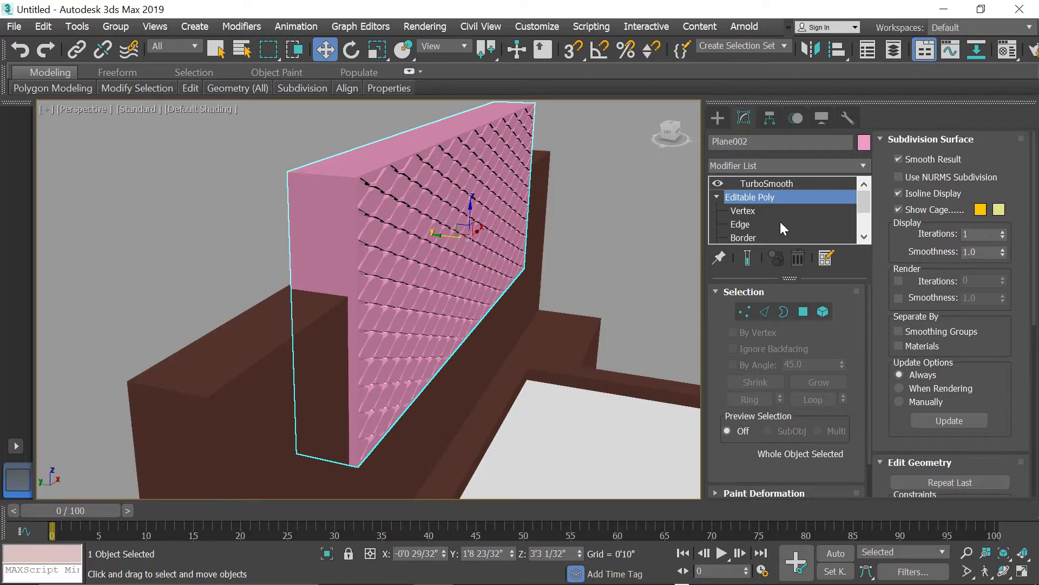
{"action": "key", "text": "3"}
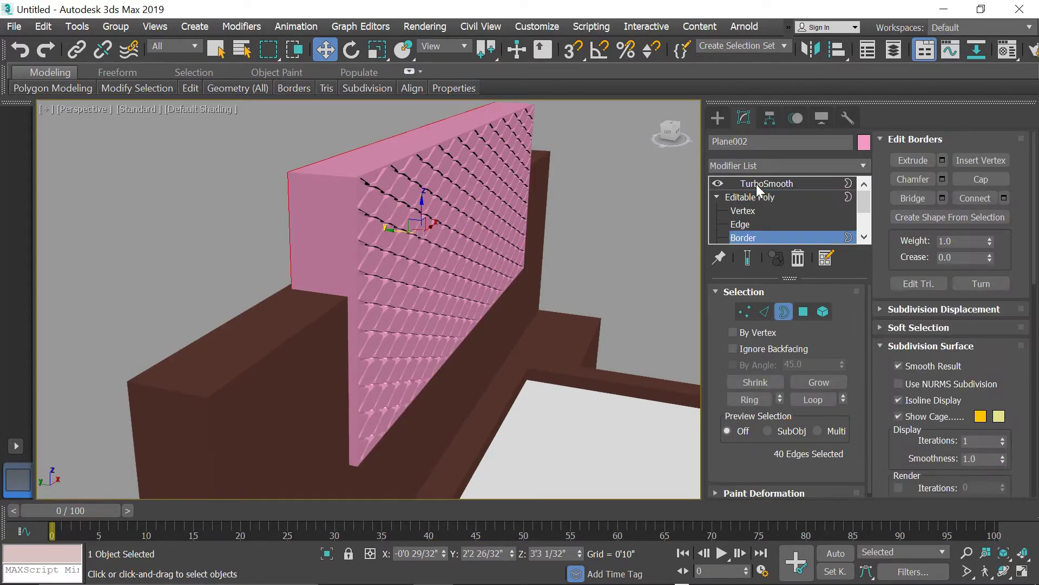
{"action": "left_click", "coordinate": [756, 185]}
{"action": "scroll", "coordinate": [399, 225], "scroll_direction": "down", "scroll_amount": 2}
{"action": "middle_click_drag", "start_coordinate": [490, 275], "coordinate": [442, 272], "text": "alt"}
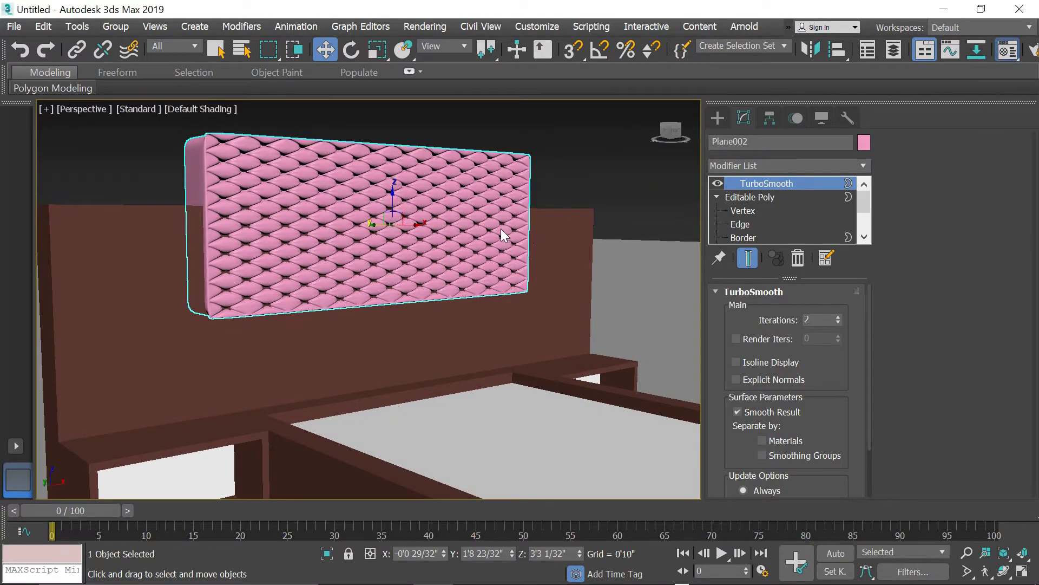
Give the unused 03 - Default material a beige diffuse colour of red 161, green 149, blue 80.
{"action": "key", "text": "m"}
{"action": "left_click", "coordinate": [580, 111]}
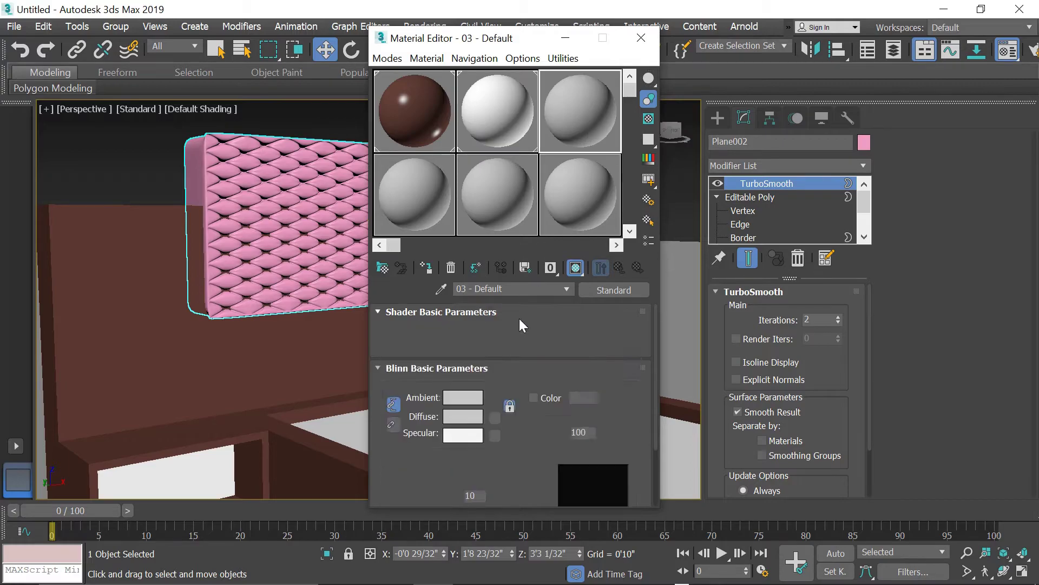
{"action": "left_click", "coordinate": [469, 416]}
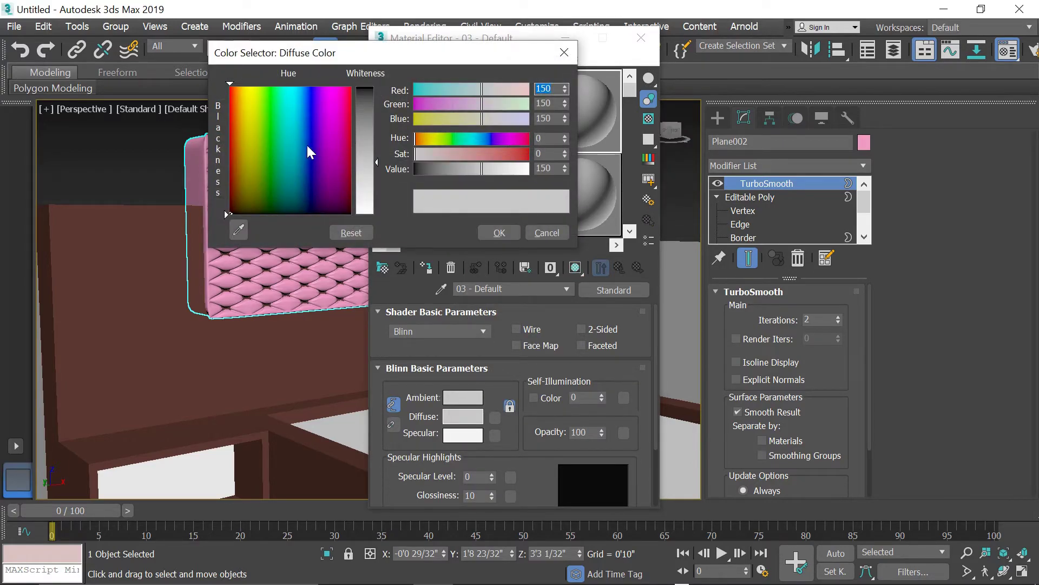
{"action": "left_click", "coordinate": [262, 139]}
{"action": "left_click_drag", "start_coordinate": [260, 144], "coordinate": [247, 155]}
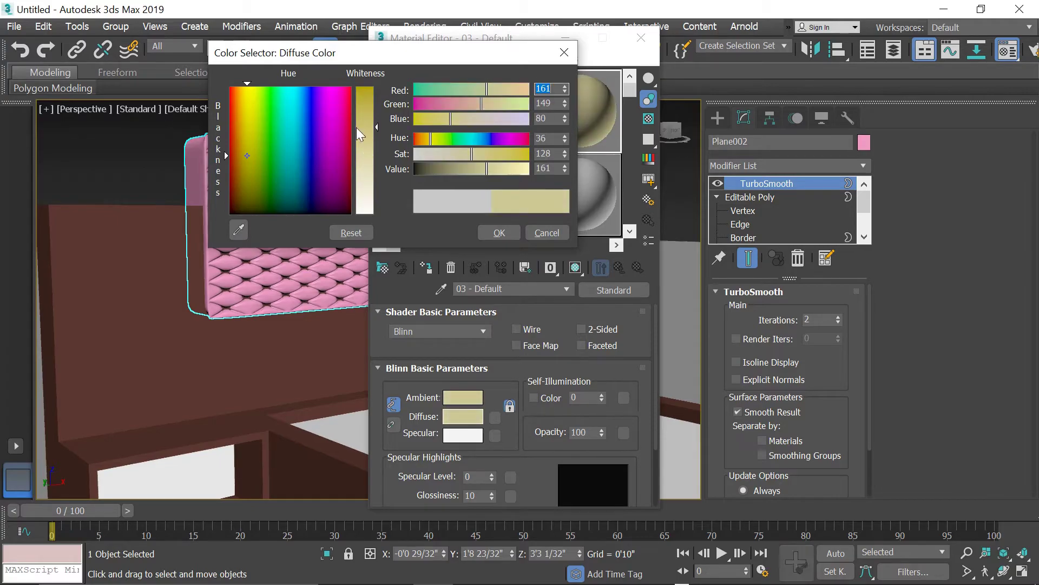
{"action": "left_click", "coordinate": [495, 233]}
Set the beige material's specular level to 87 and glossiness to 48, and assign it to the panel.
{"action": "left_click_drag", "start_coordinate": [492, 472], "coordinate": [494, 427]}
{"action": "left_click_drag", "start_coordinate": [492, 495], "coordinate": [495, 436]}
{"action": "left_click", "coordinate": [427, 268]}
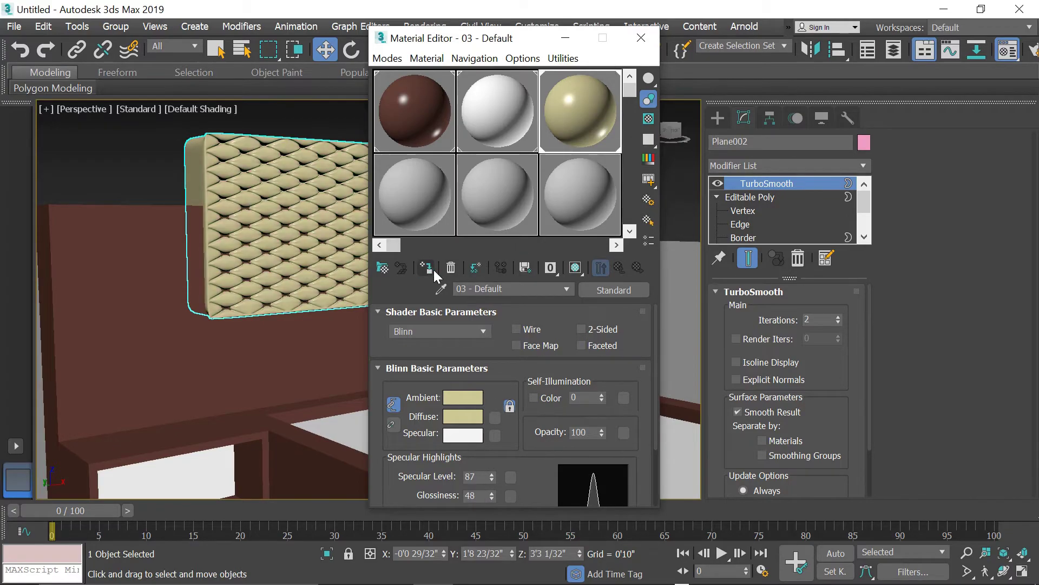
{"action": "left_click", "coordinate": [643, 47]}
Move the tufted panel forward to a Y position of about 1'6 26/32", lower it about 0'5 10/32" on the headboard, and deselect it.
{"action": "scroll", "coordinate": [520, 313], "scroll_direction": "down", "scroll_amount": 5}
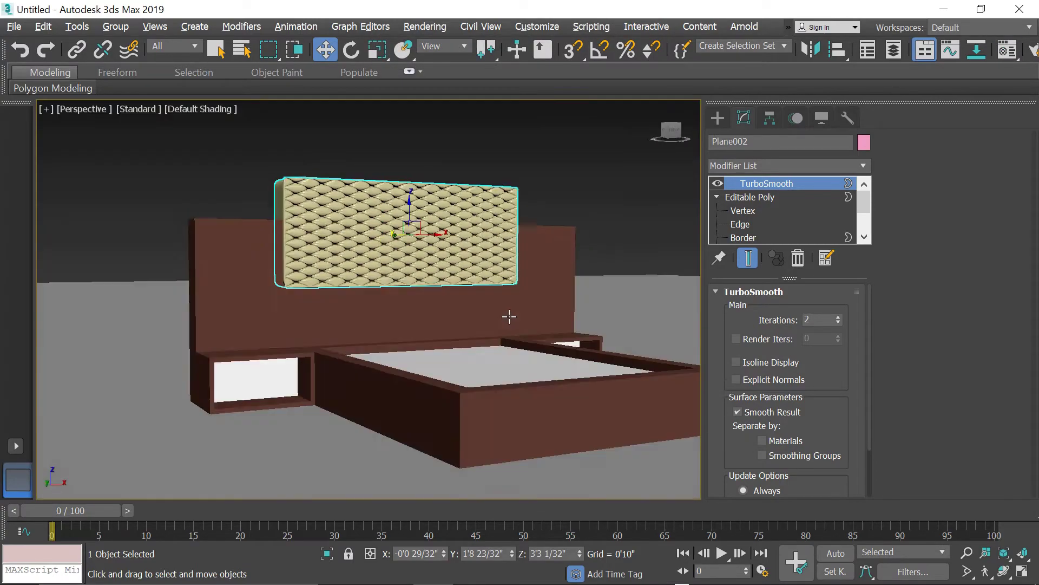
{"action": "middle_click_drag", "start_coordinate": [509, 317], "coordinate": [427, 259], "text": "alt"}
{"action": "scroll", "coordinate": [350, 183], "scroll_direction": "up", "scroll_amount": 5}
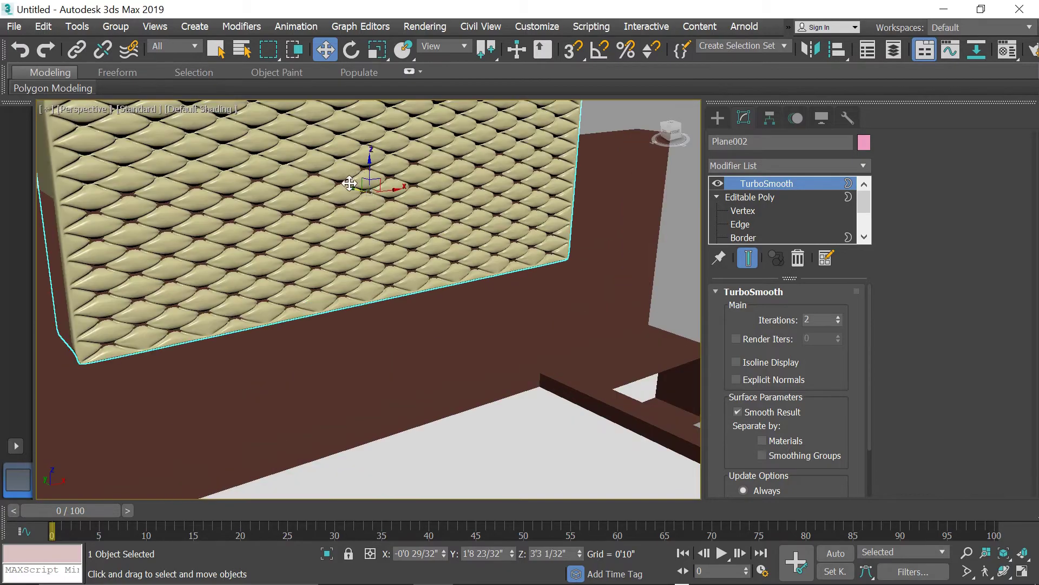
{"action": "scroll", "coordinate": [357, 190], "scroll_direction": "down", "scroll_amount": 6}
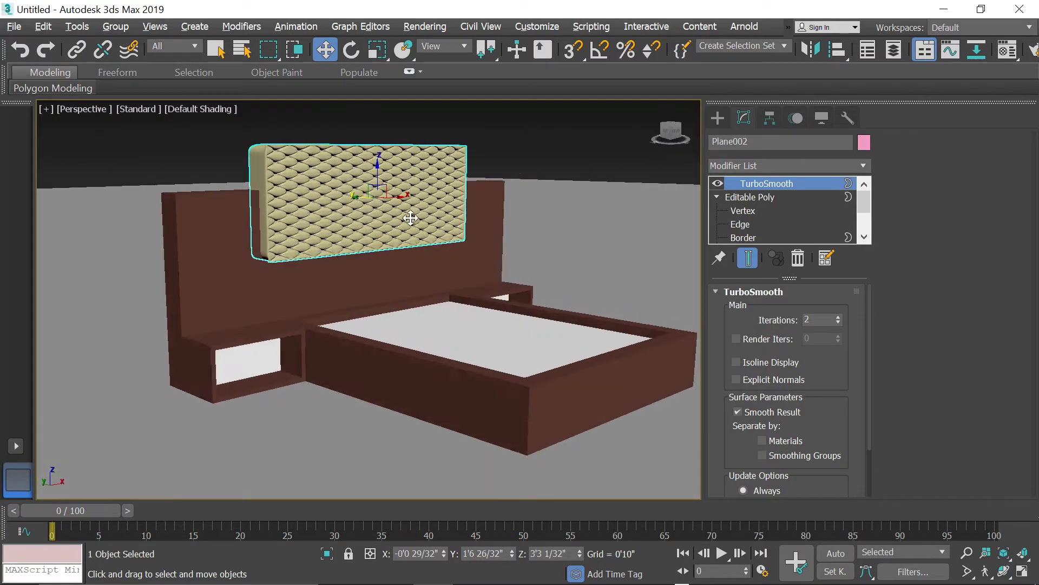
{"action": "middle_click_drag", "start_coordinate": [410, 218], "coordinate": [489, 165], "text": "alt"}
{"action": "left_click_drag", "start_coordinate": [375, 169], "coordinate": [376, 189]}
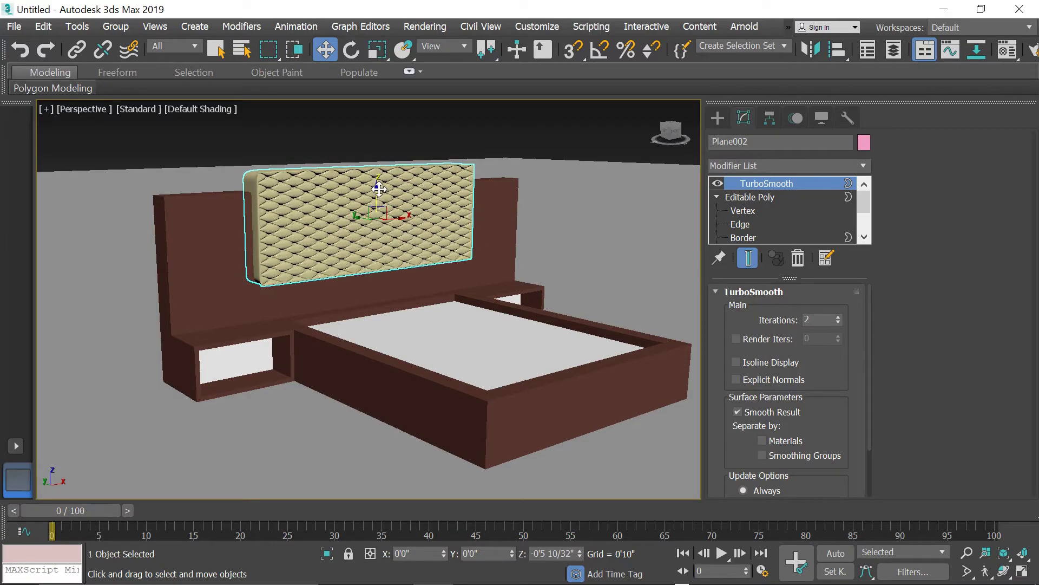
{"action": "left_click", "coordinate": [445, 128]}
Render the whole bed in the perspective view, close the render, and switch to Photos to compare with the reference bed image.
{"action": "scroll", "coordinate": [485, 327], "scroll_direction": "down", "scroll_amount": 8}
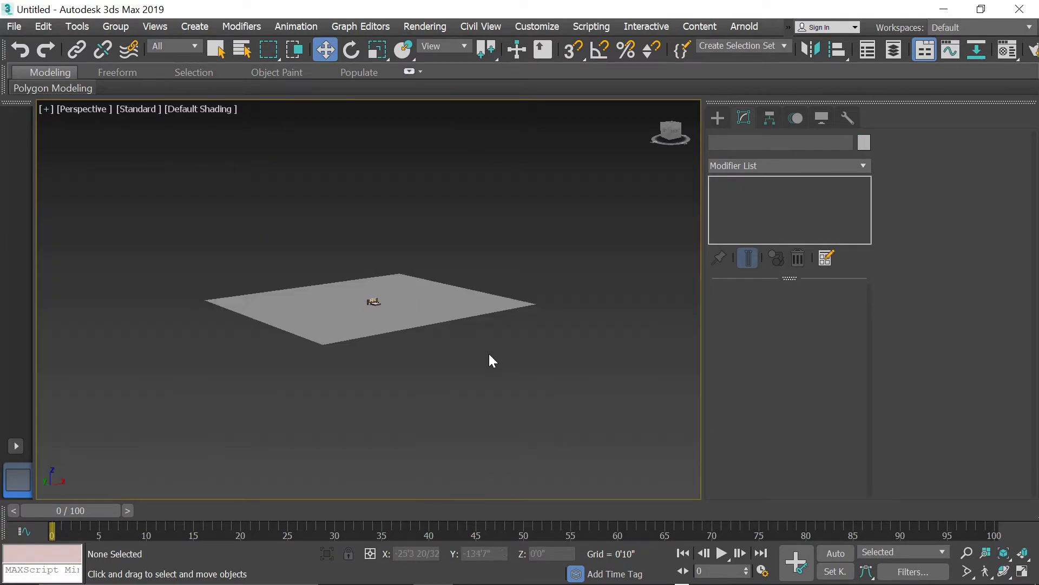
{"action": "scroll", "coordinate": [374, 301], "scroll_direction": "up", "scroll_amount": 10}
{"action": "middle_click_drag", "start_coordinate": [403, 280], "coordinate": [379, 348], "text": "alt"}
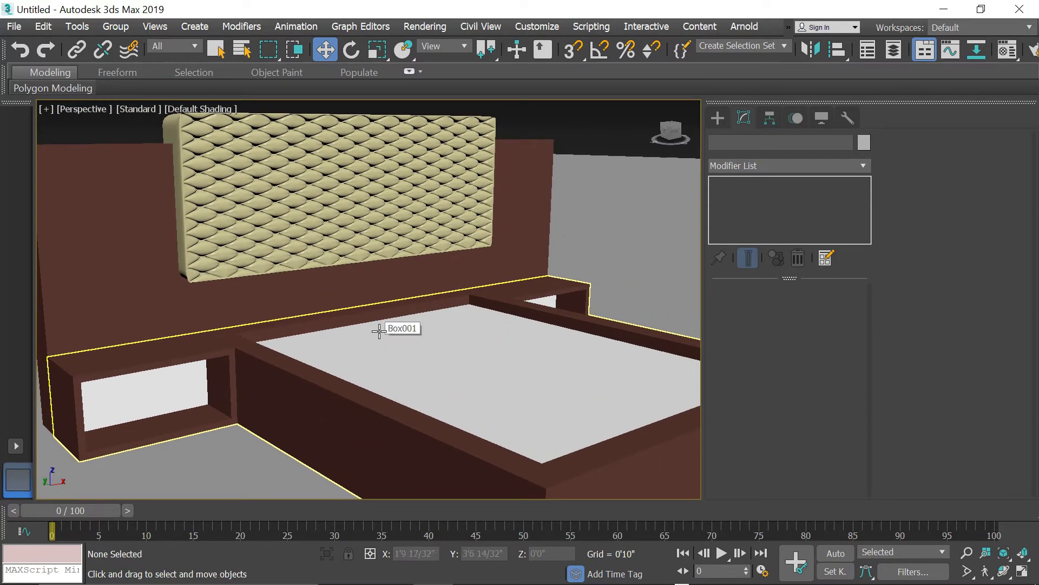
{"action": "scroll", "coordinate": [379, 331], "scroll_direction": "down", "scroll_amount": 3}
{"action": "key", "text": "alt+z"}
{"action": "left_click_drag", "start_coordinate": [438, 342], "coordinate": [440, 335]}
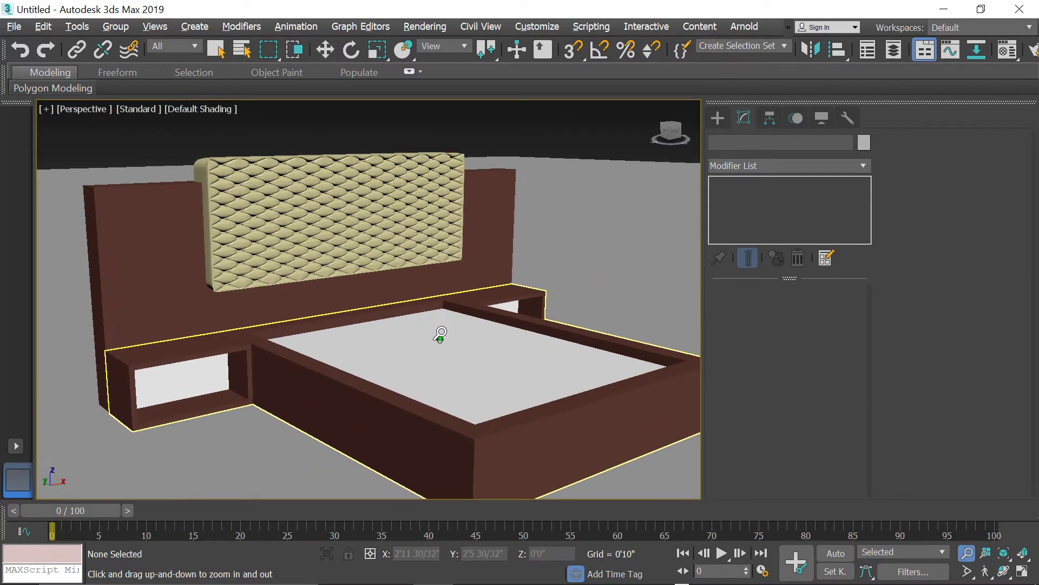
{"action": "middle_click_drag", "start_coordinate": [447, 326], "coordinate": [433, 302]}
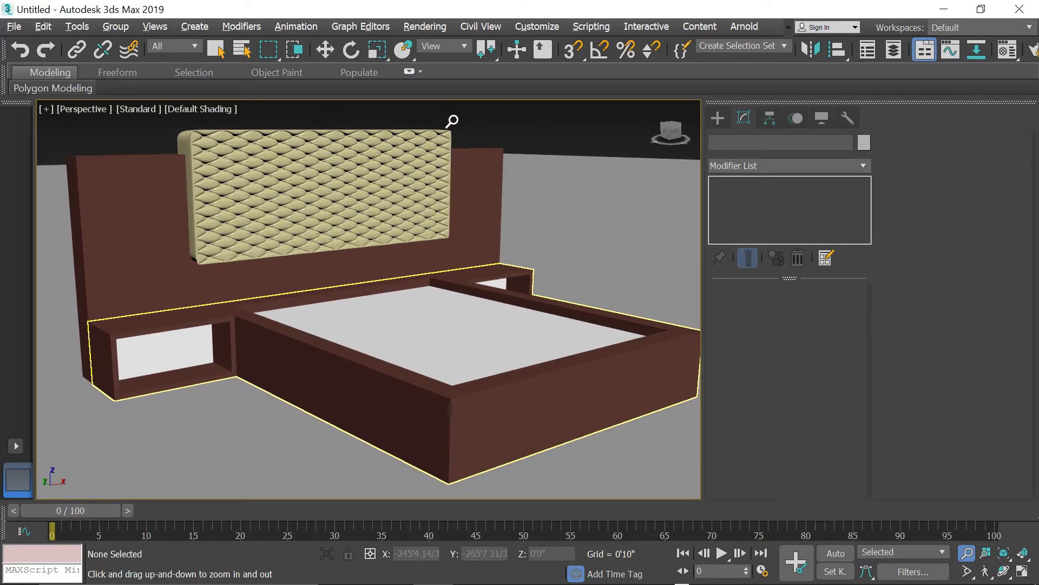
{"action": "key", "text": "shift+q"}
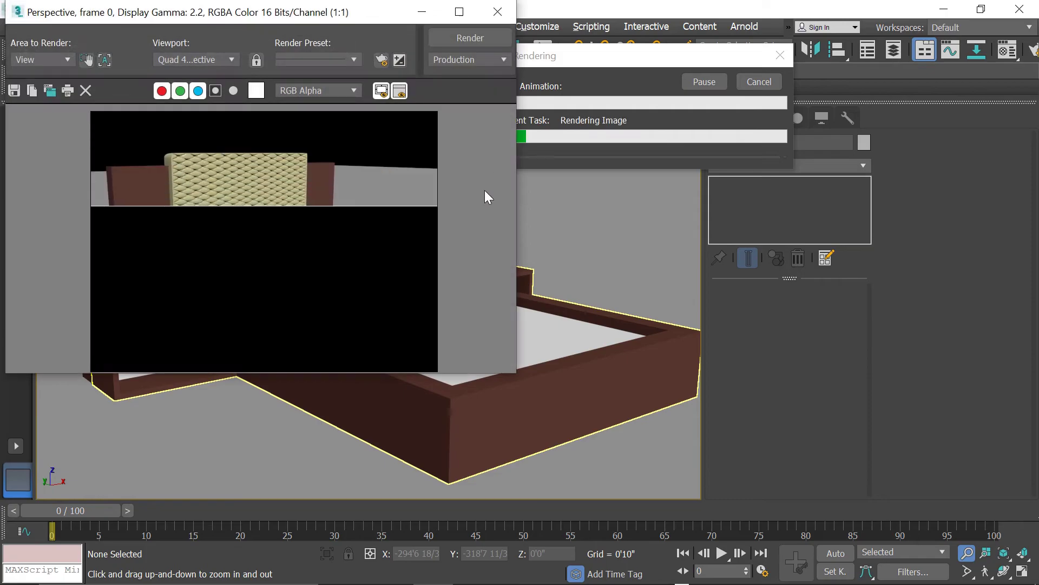
{"action": "scroll", "coordinate": [214, 188], "scroll_direction": "up", "scroll_amount": 1}
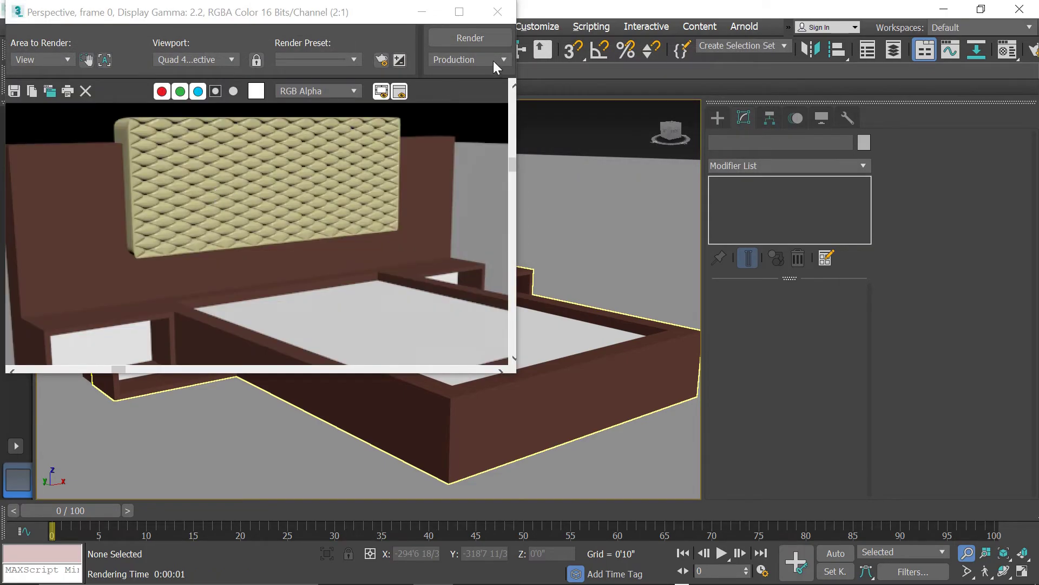
{"action": "left_click", "coordinate": [496, 12]}
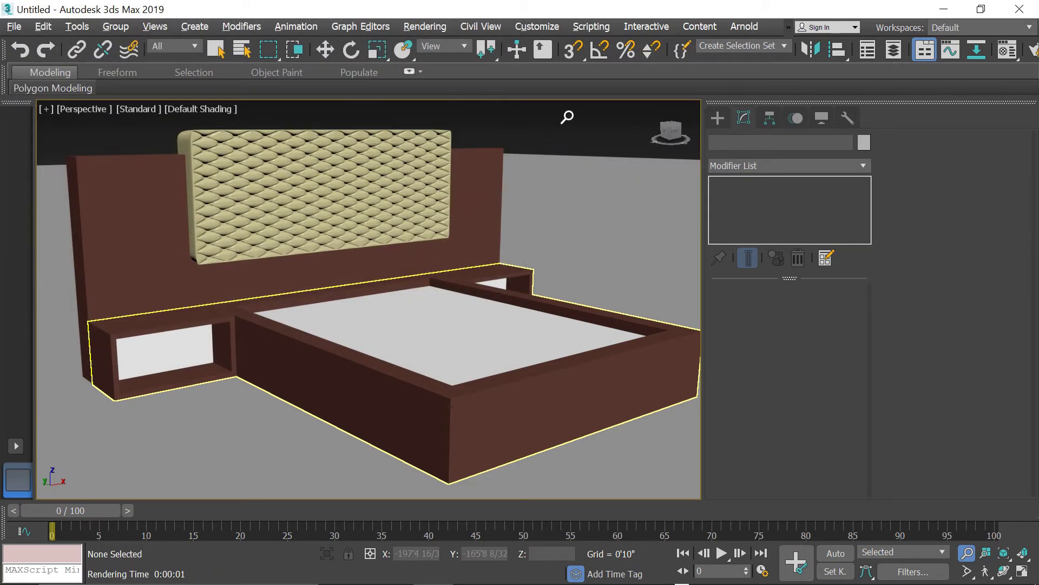
{"action": "key", "text": "alt+Tab"}
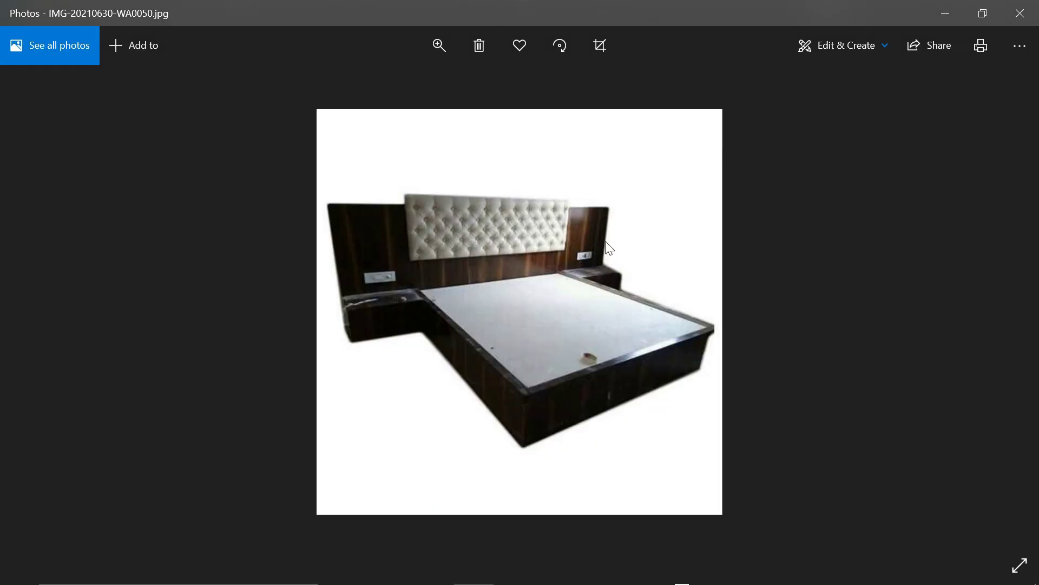
Examine the headboard and tufted panel up close in the reference bed photo, and return to 3ds Max.
{"action": "scroll", "coordinate": [605, 241], "scroll_direction": "up", "scroll_amount": 3}
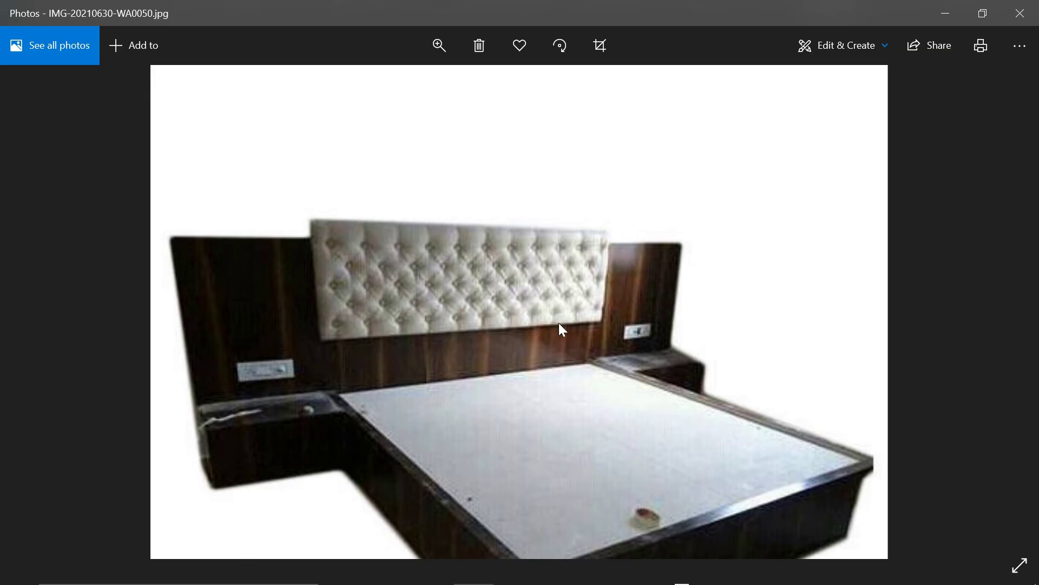
{"action": "left_click_drag", "start_coordinate": [558, 323], "coordinate": [541, 219]}
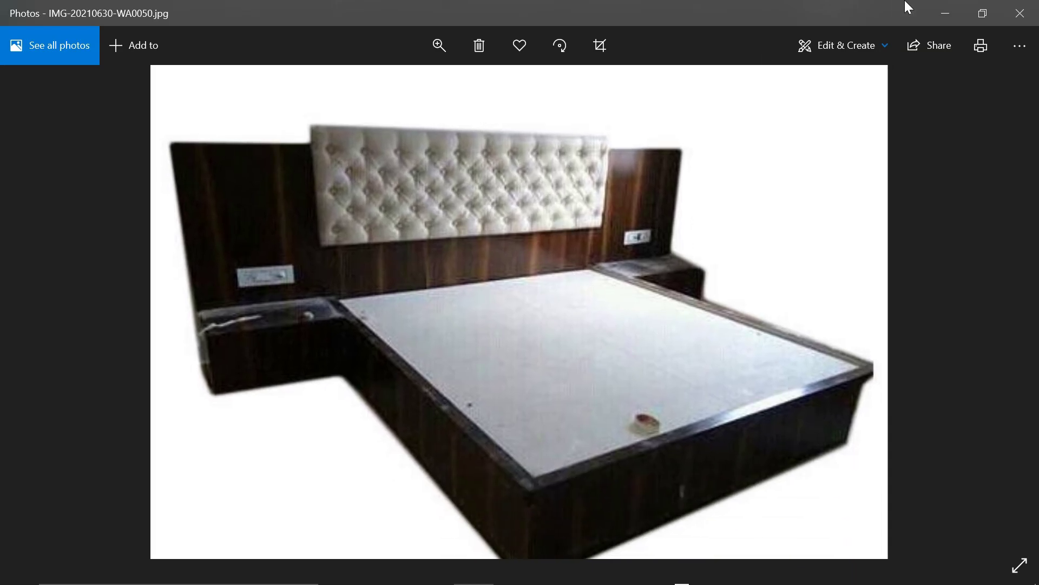
{"action": "left_click", "coordinate": [956, 8]}
{"action": "key", "text": "w"}
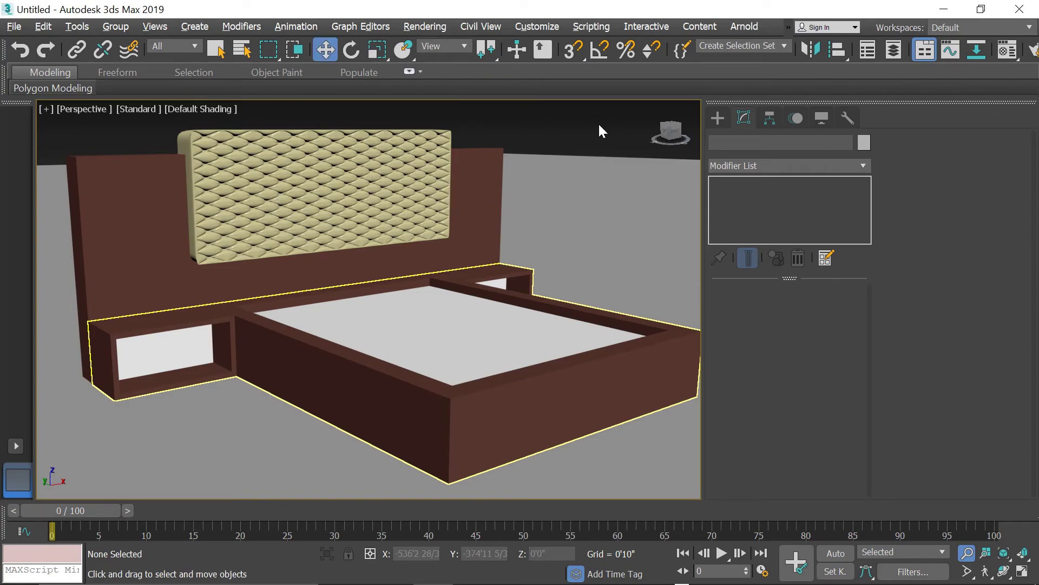
Show all four viewports, select the tufted panel, and frame it in the left, top and front views with the whole bed in perspective.
{"action": "mouse_move", "coordinate": [503, 270]}
{"action": "middle_mouse_down", "text": "alt"}
{"action": "mouse_move", "coordinate": [471, 267]}
{"action": "mouse_move", "coordinate": [490, 269]}
{"action": "mouse_move", "coordinate": [492, 248]}
{"action": "mouse_move", "coordinate": [487, 269]}
{"action": "middle_mouse_up", "text": "alt"}
{"action": "key", "text": "alt+w"}
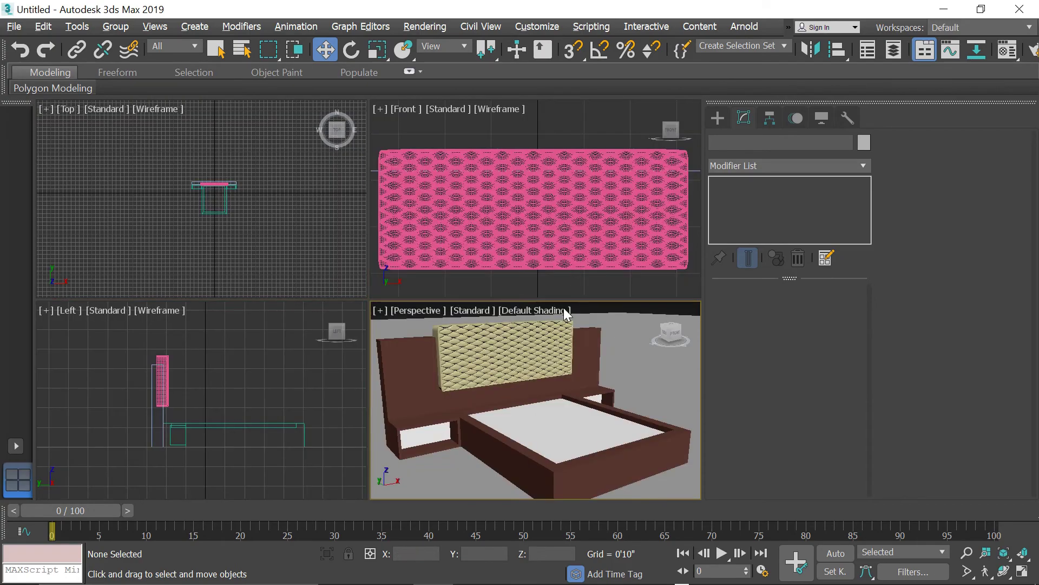
{"action": "left_click", "coordinate": [518, 353]}
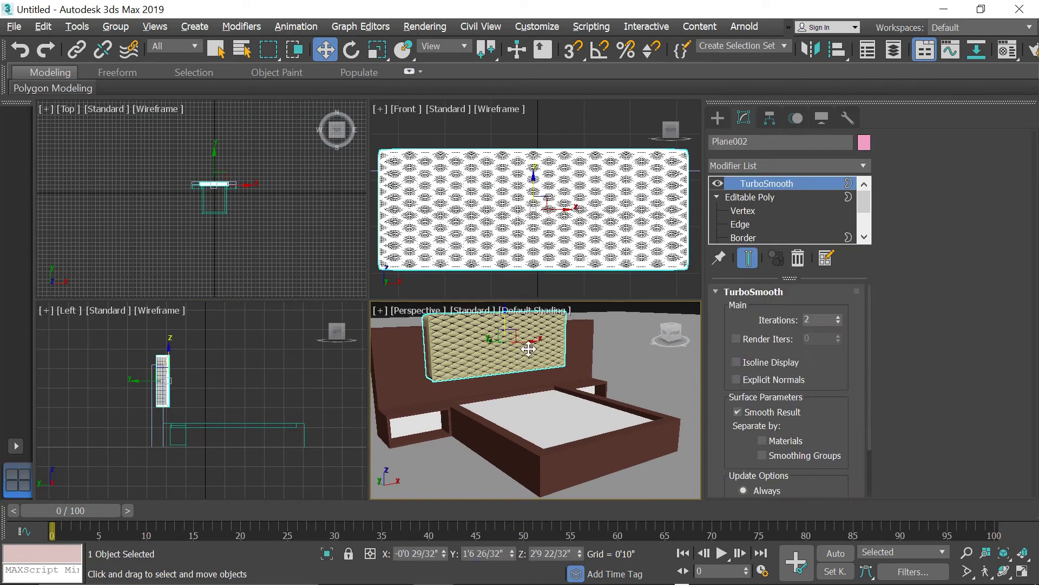
{"action": "key", "text": "z"}
{"action": "right_click", "coordinate": [282, 375]}
{"action": "key", "text": "z"}
{"action": "right_click", "coordinate": [206, 206]}
{"action": "key", "text": "z"}
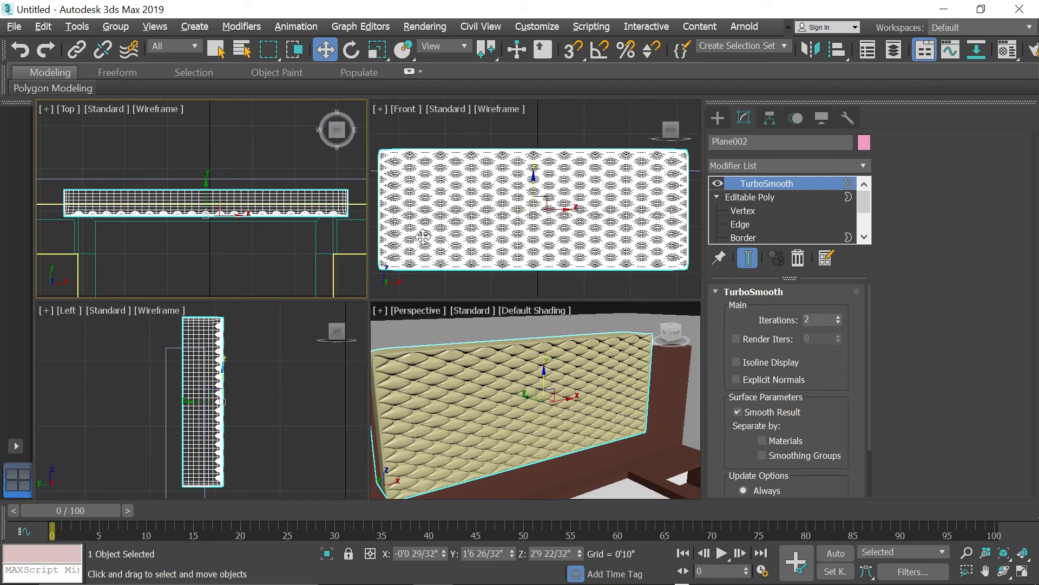
{"action": "right_click", "coordinate": [468, 231]}
{"action": "key", "text": "z"}
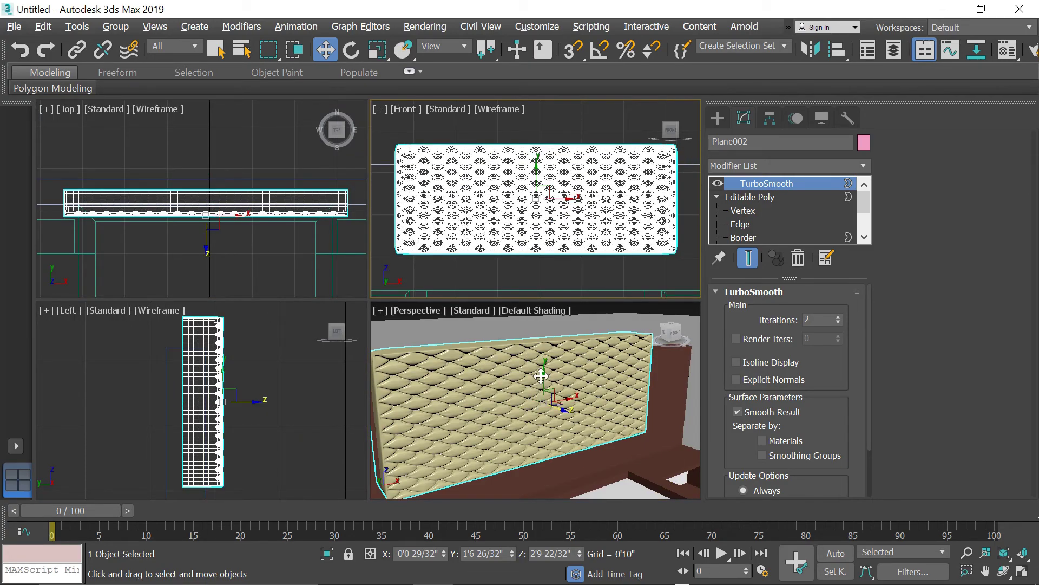
{"action": "scroll", "coordinate": [541, 375], "scroll_direction": "down", "scroll_amount": 8}
{"action": "scroll", "coordinate": [536, 375], "scroll_direction": "up", "scroll_amount": 4}
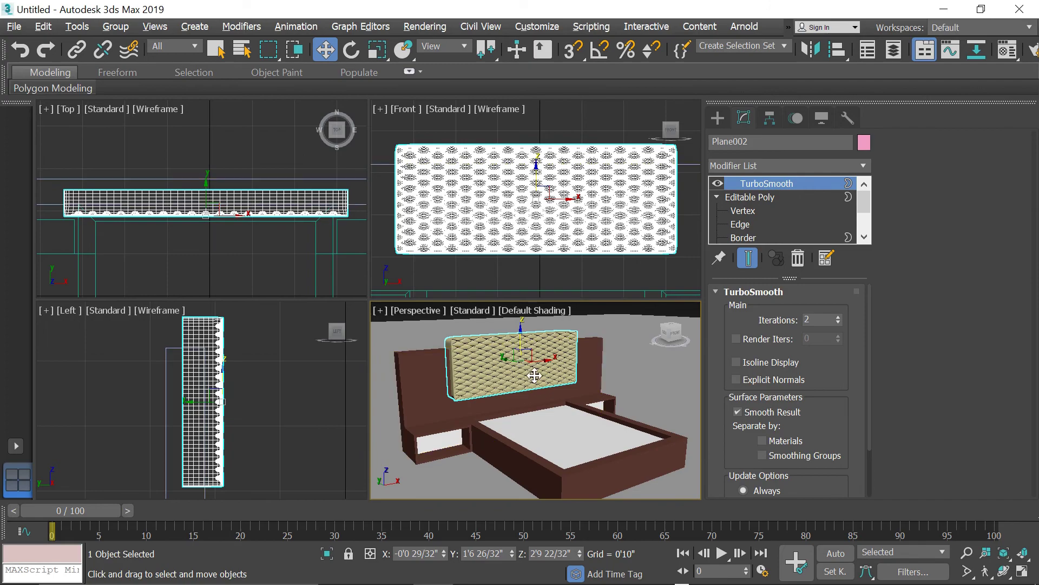